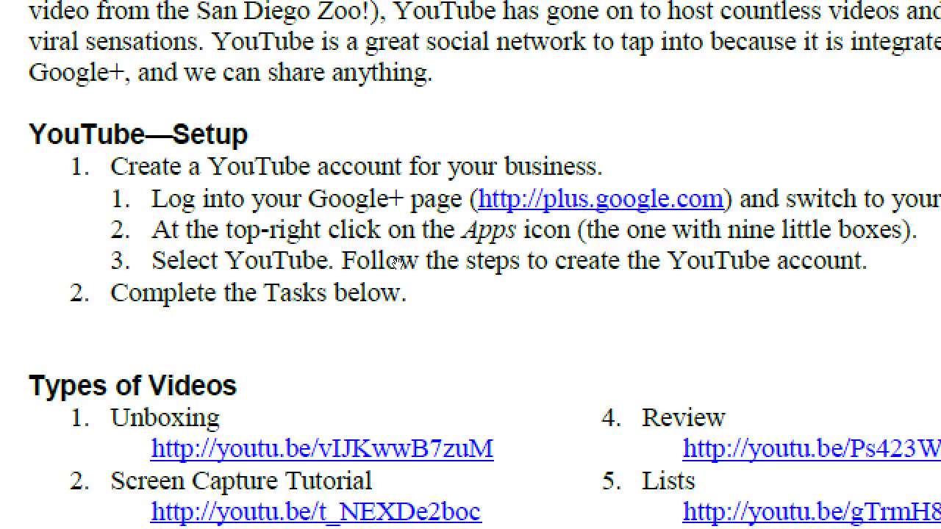
Close the YouTube handout PDF and the file folder window, and switch to Google Chrome
key(super+minus)
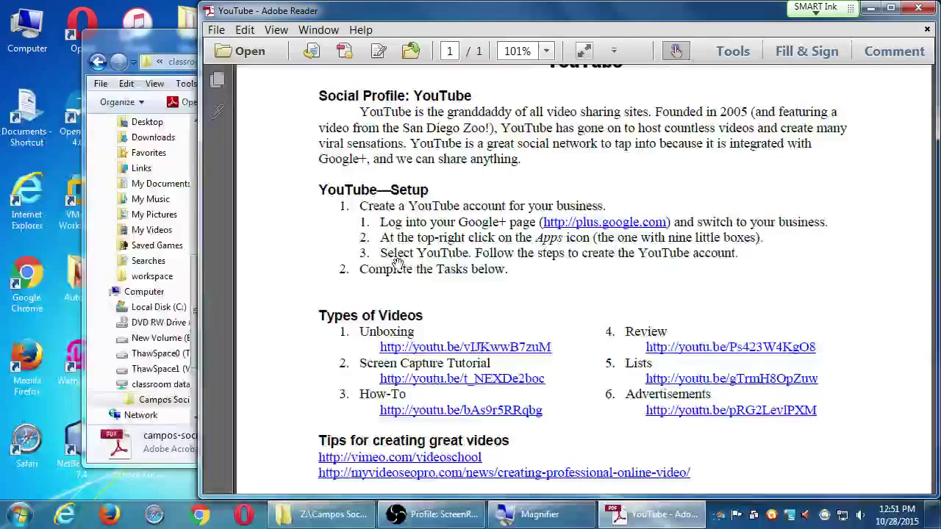
click(915, 12)
click(646, 35)
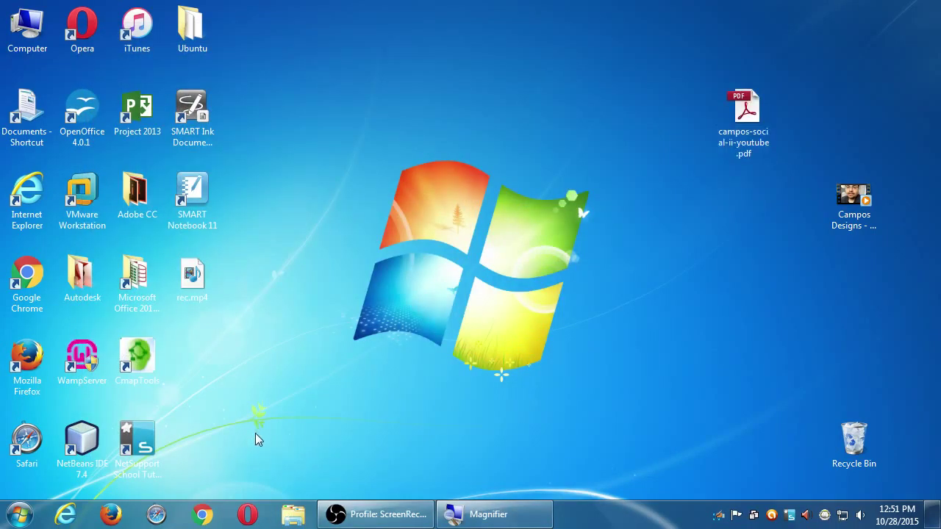
click(203, 517)
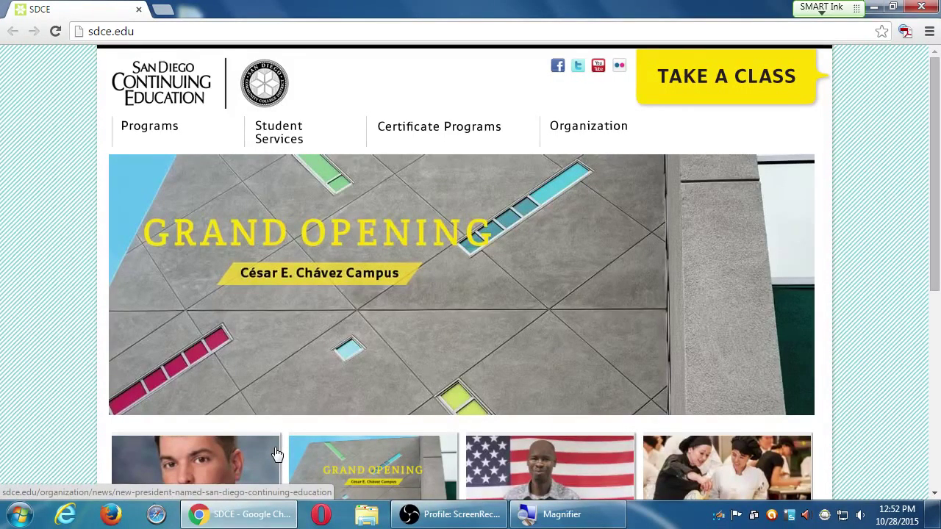
Load the Google+ site at plus.google.com
key(super+plus)
click(147, 36)
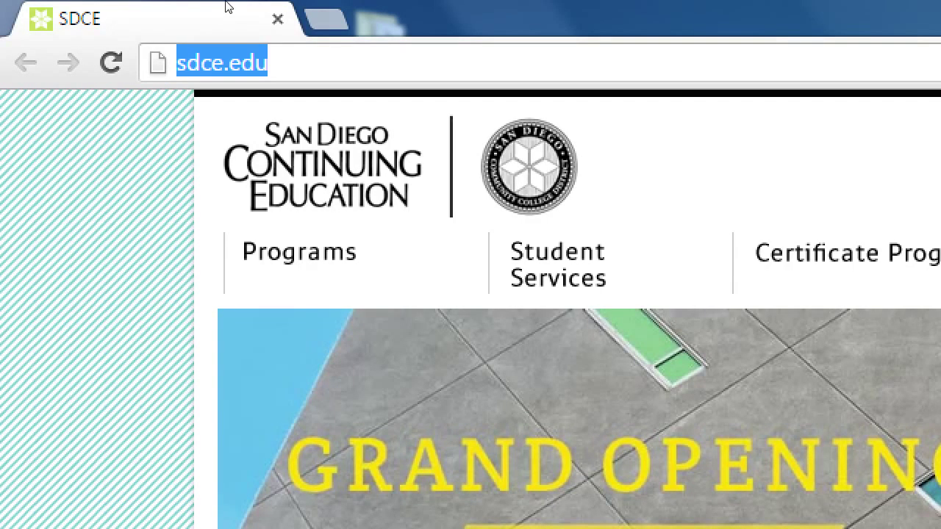
text(plus.google.co)
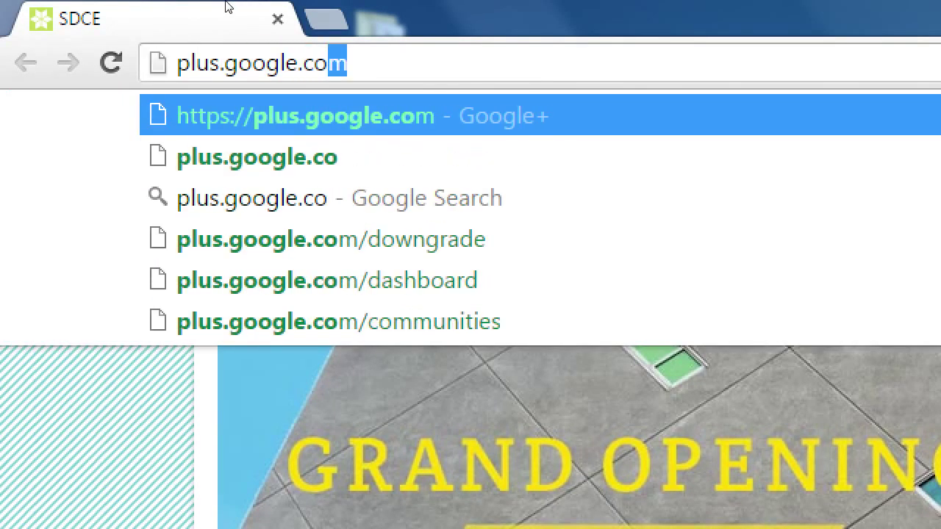
text(m)
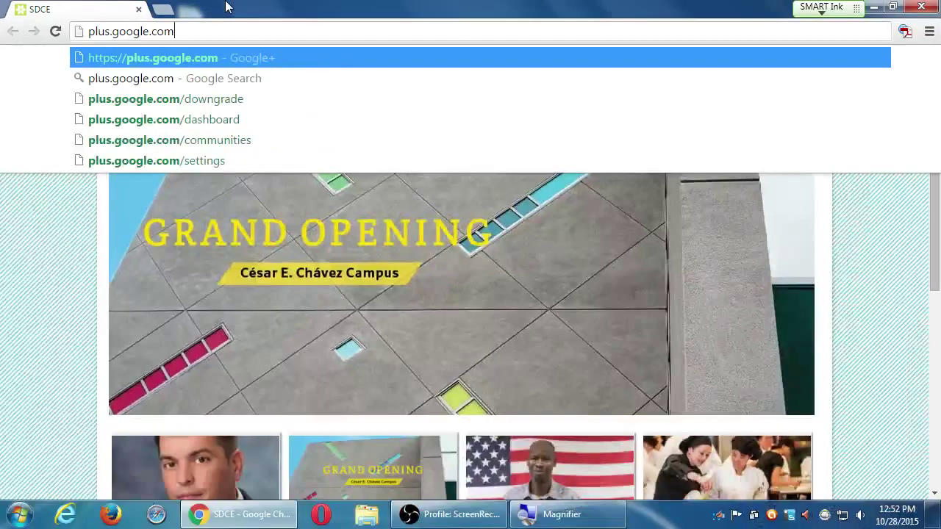
key(Return)
key(super+Left)
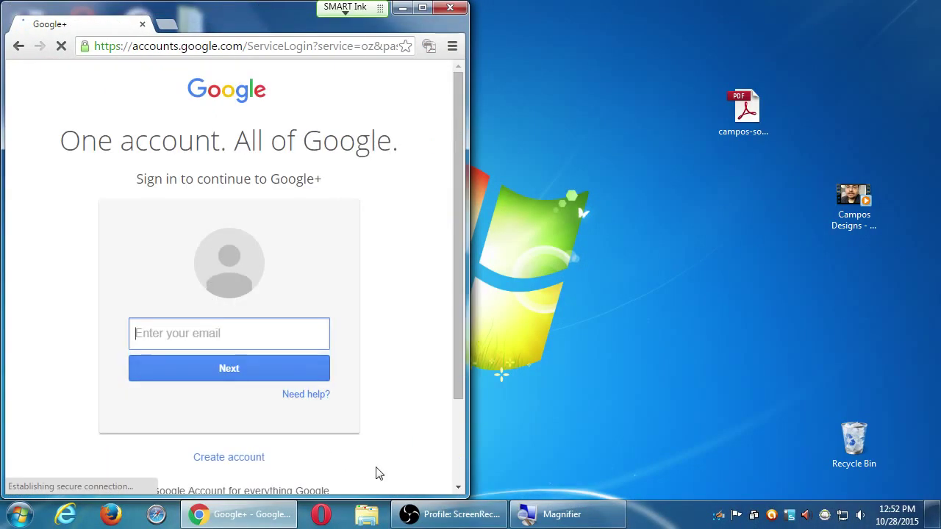
click(449, 513)
drag(406, 57, 716, 37)
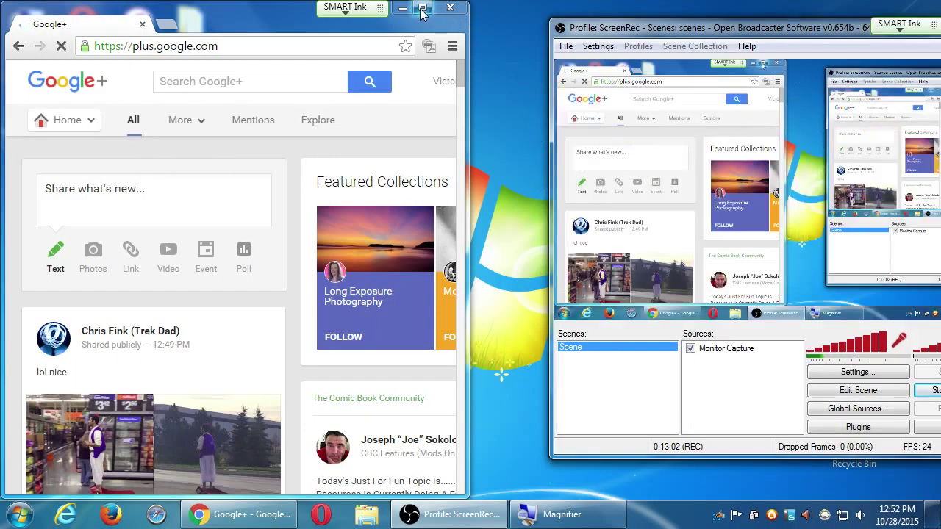
double_click(416, 14)
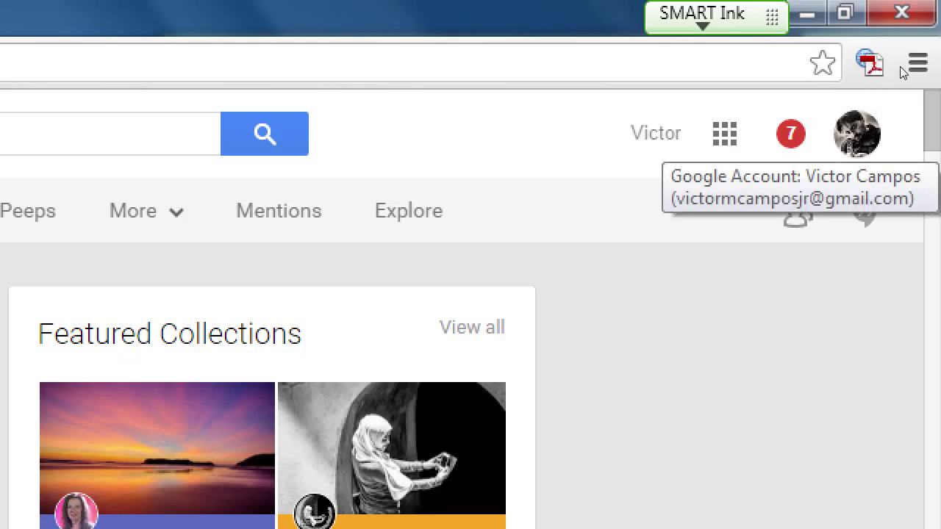
Look through the Google+ pages listed under the signed-in account, and close the account list
click(857, 133)
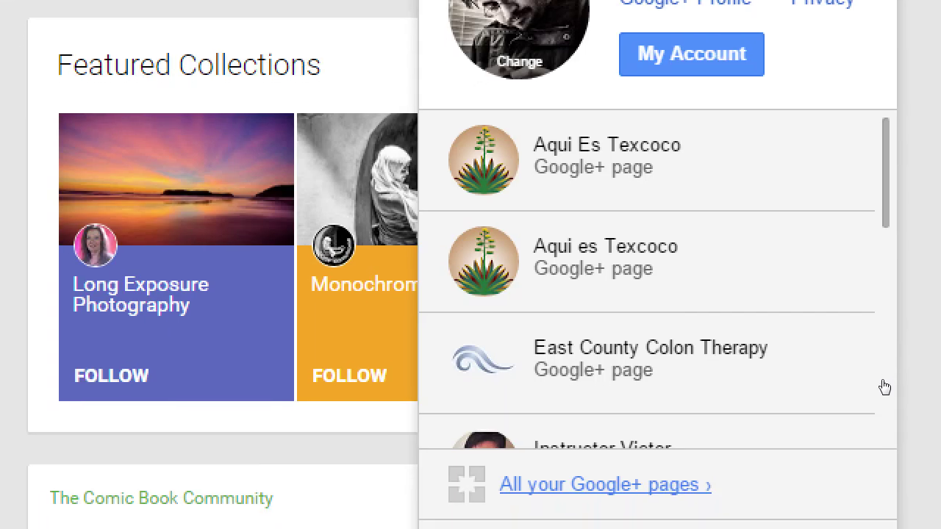
scroll(903, 215, down, 5)
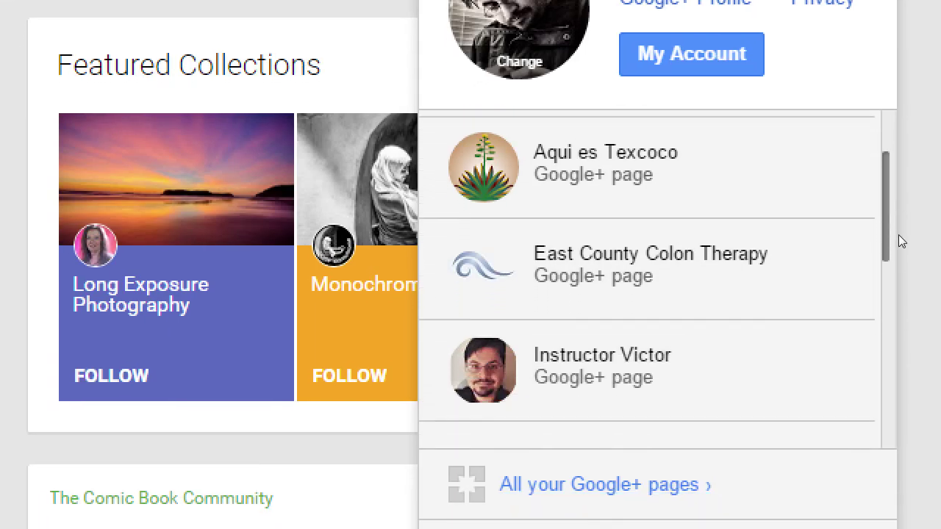
scroll(896, 291, down, 3)
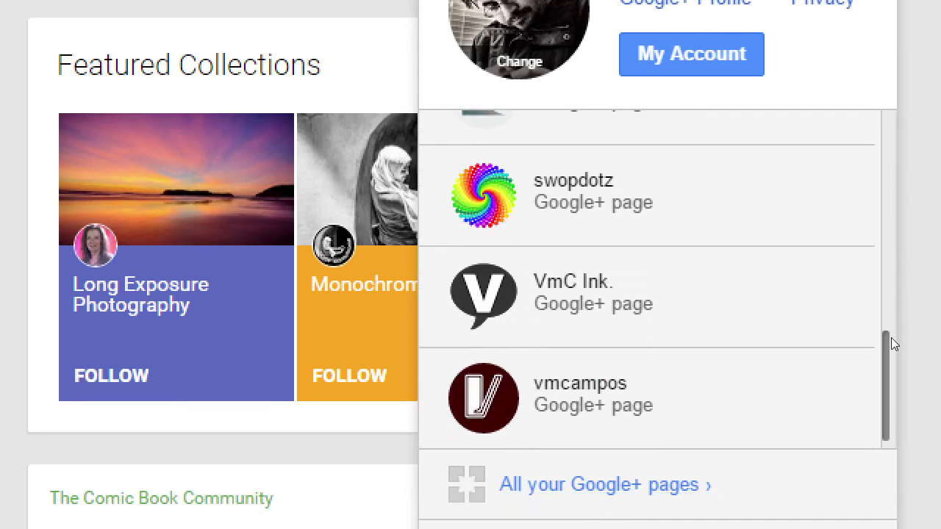
scroll(894, 331, up, 1)
scroll(895, 314, down, 1)
scroll(905, 309, up, 7)
scroll(909, 206, up, 1)
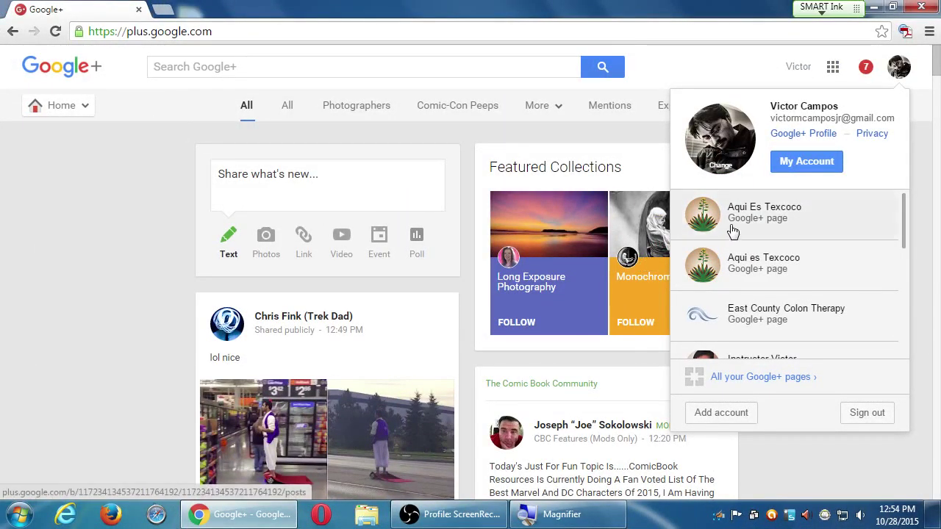
click(173, 321)
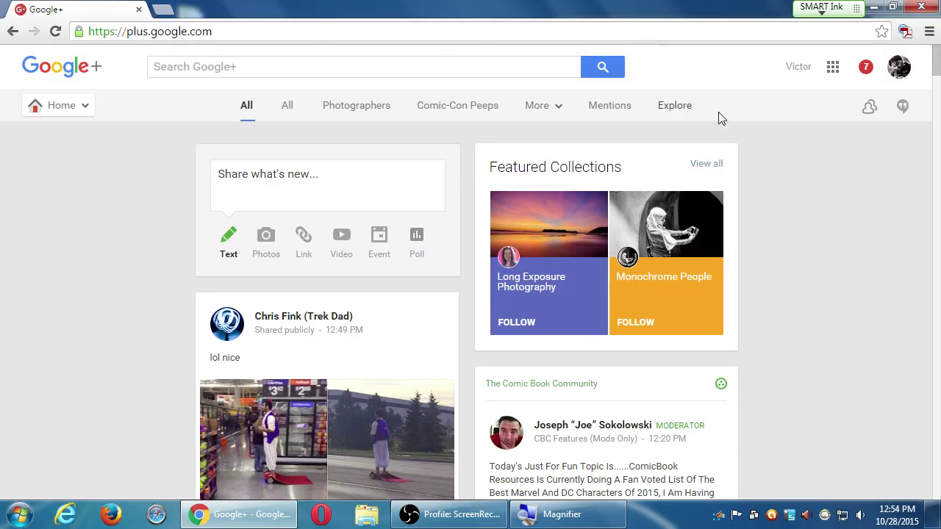
Review all Google+ brand pages through the account's full page list, and return to the Google+ home stream
click(895, 77)
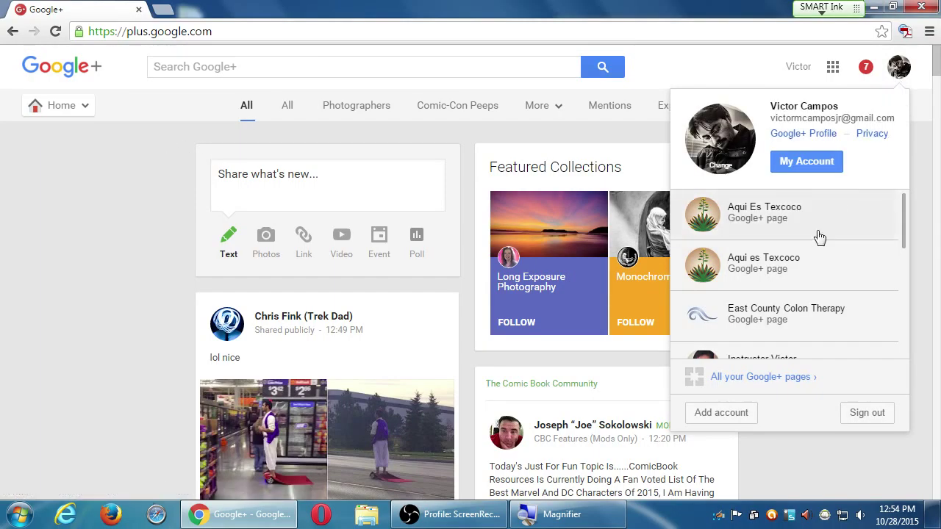
click(749, 378)
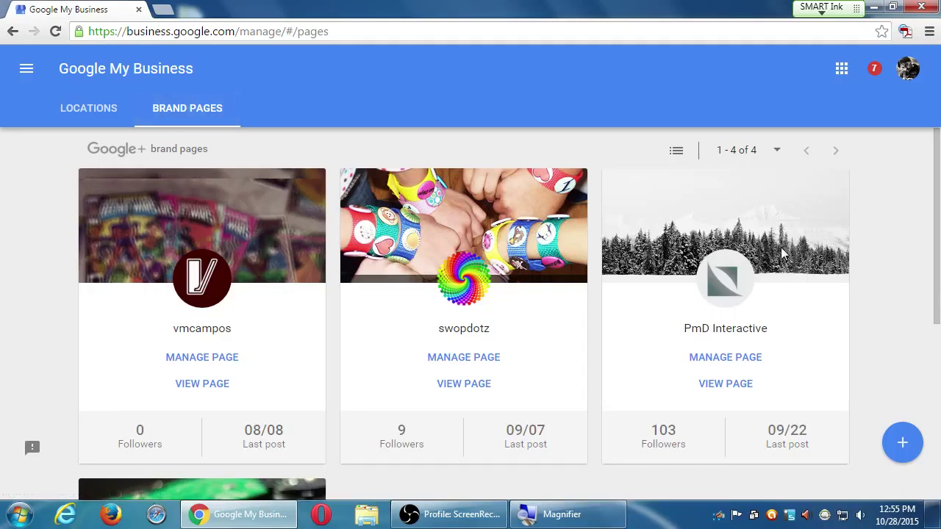
scroll(809, 277, down, 5)
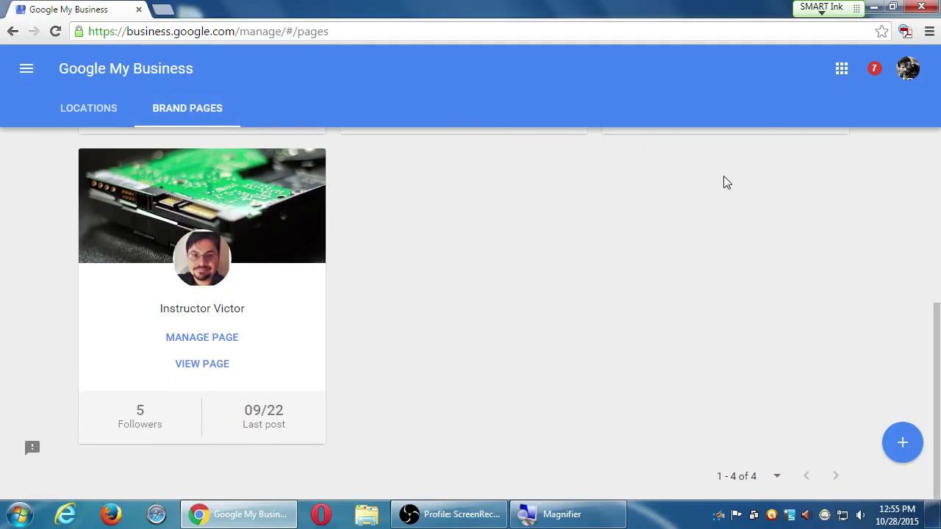
click(12, 33)
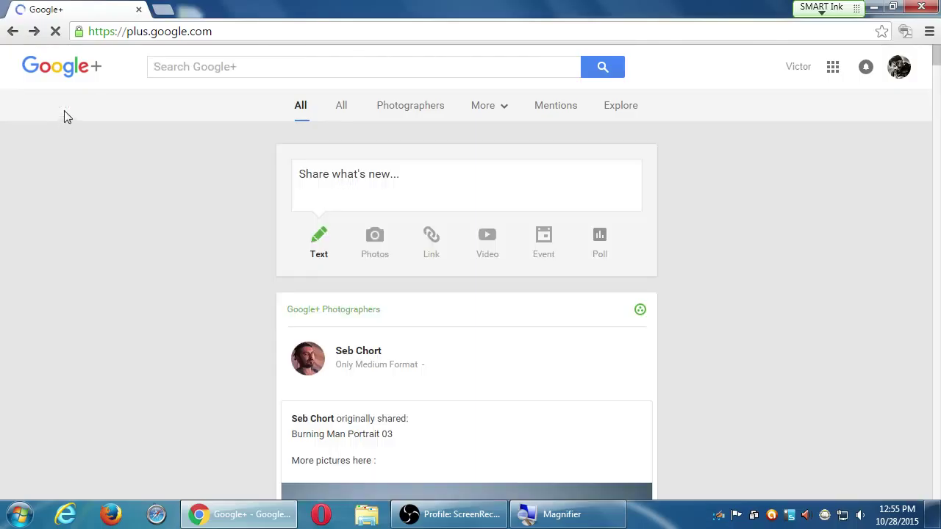
Open the Pages section from Google+ navigation and look over the existing brand pages
mouse_move(64, 116)
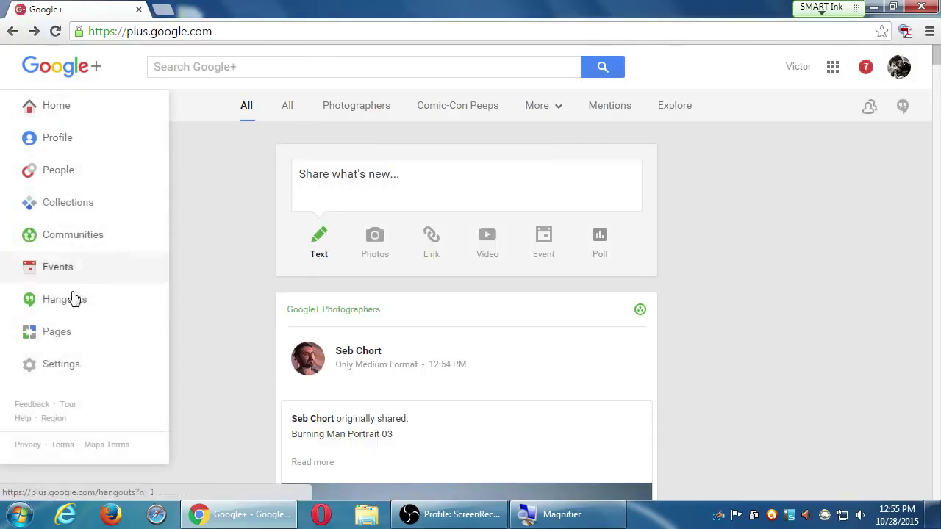
click(78, 338)
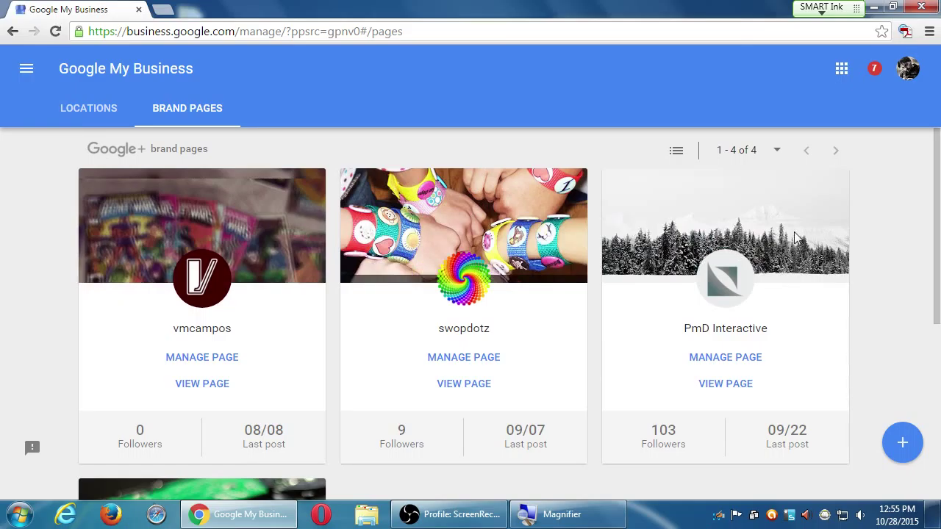
scroll(900, 236, down, 5)
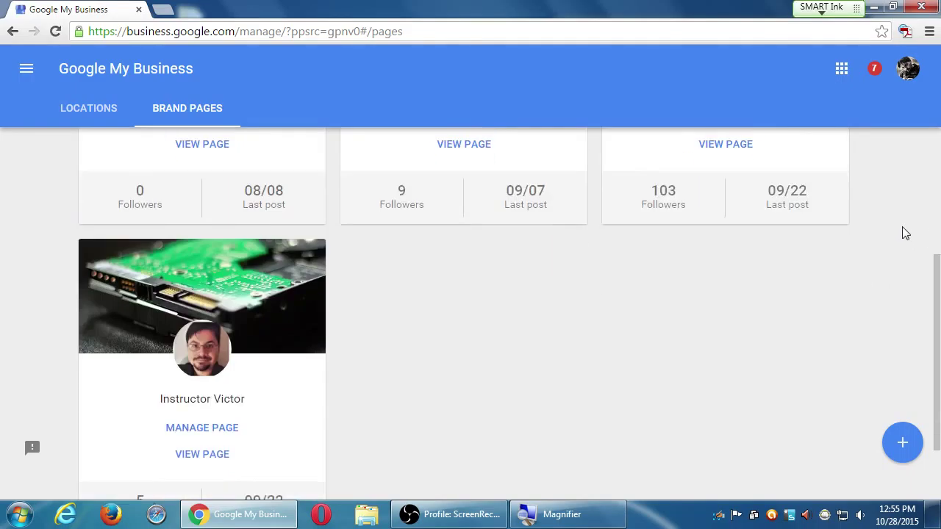
scroll(887, 230, up, 5)
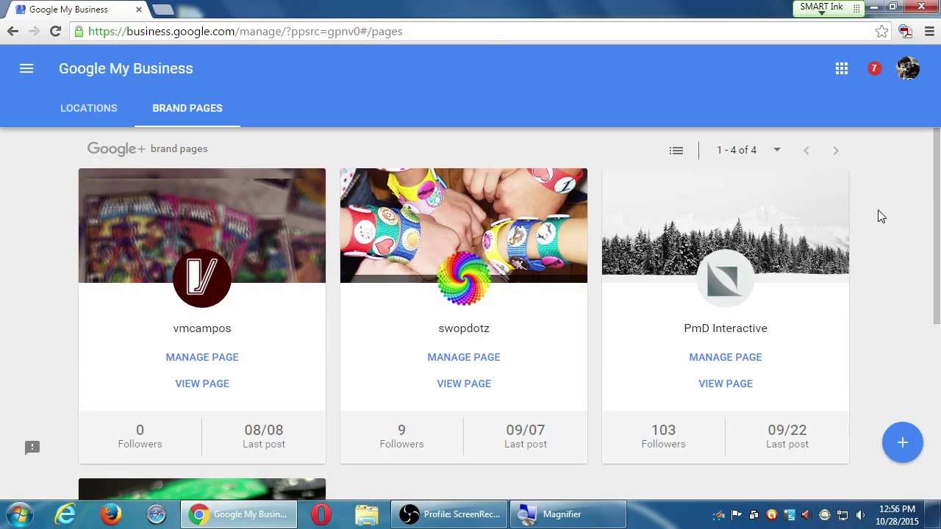
Submit a new Google+ page named "Victor's Reviews", agreeing to the Pages Terms
click(895, 445)
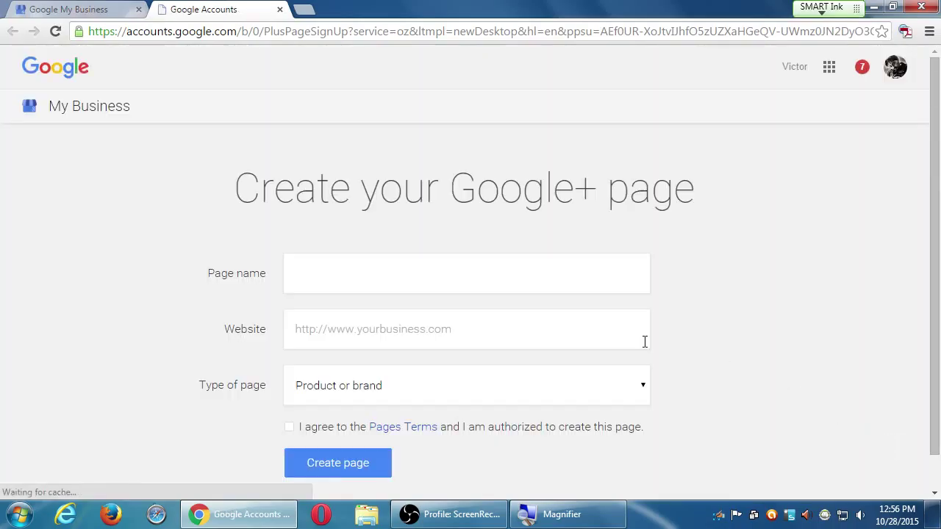
click(545, 277)
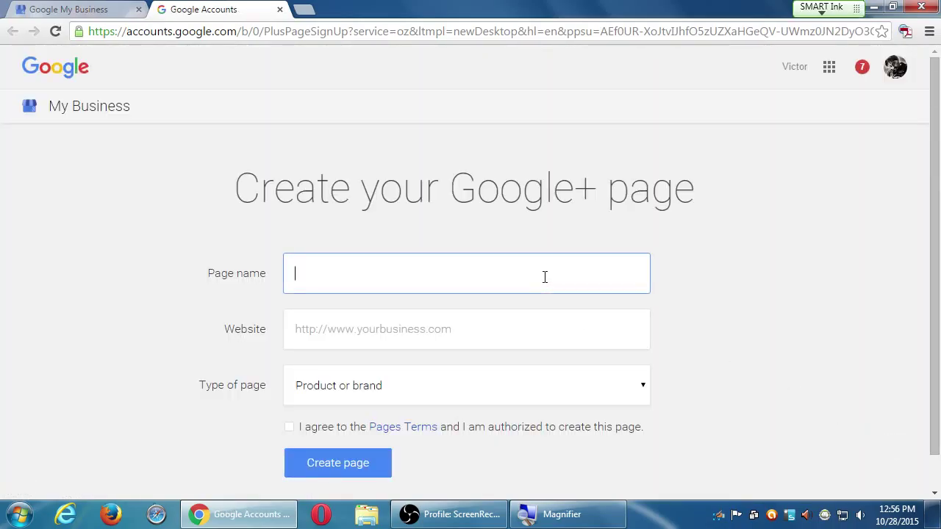
text(Victor's Reviews)
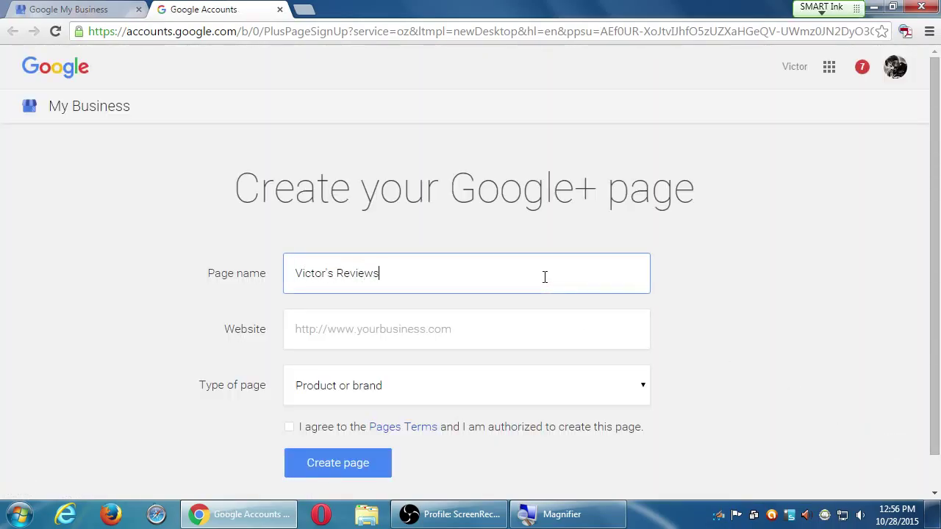
click(289, 427)
click(336, 464)
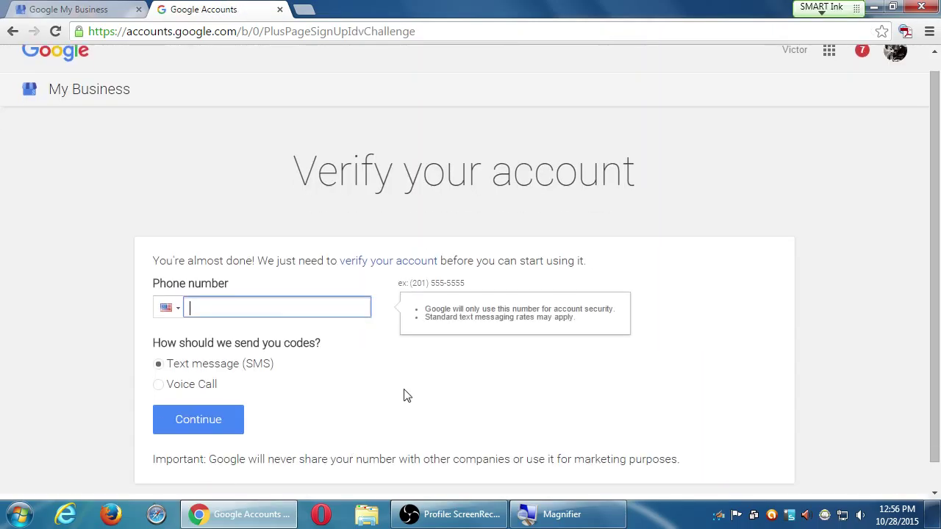
scroll(405, 393, down, 1)
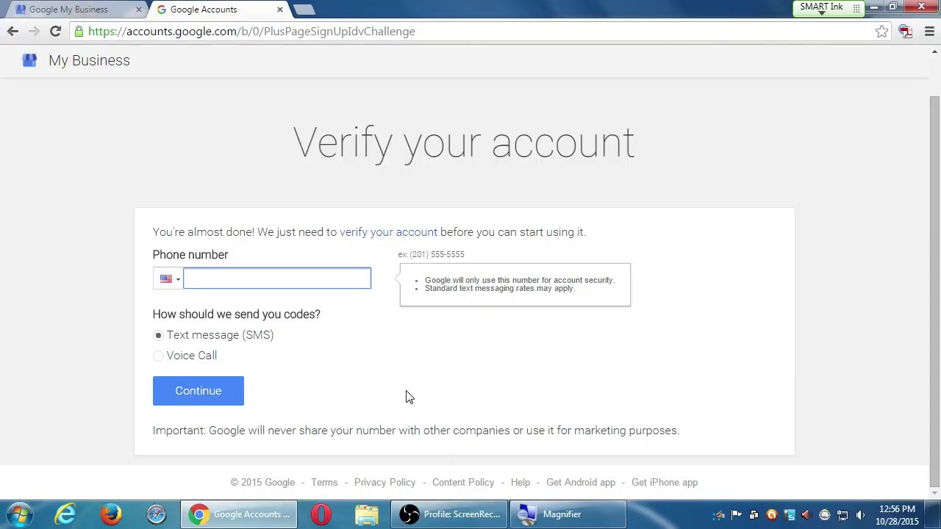
click(450, 514)
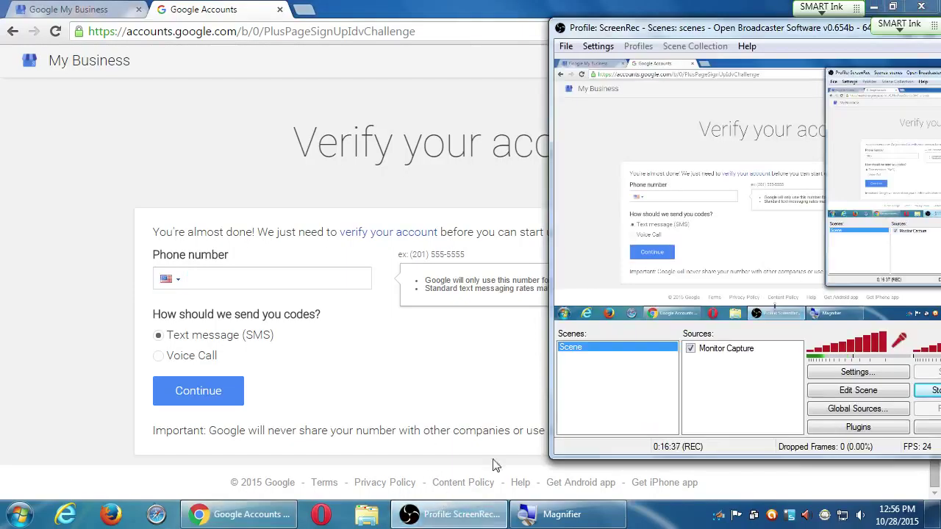
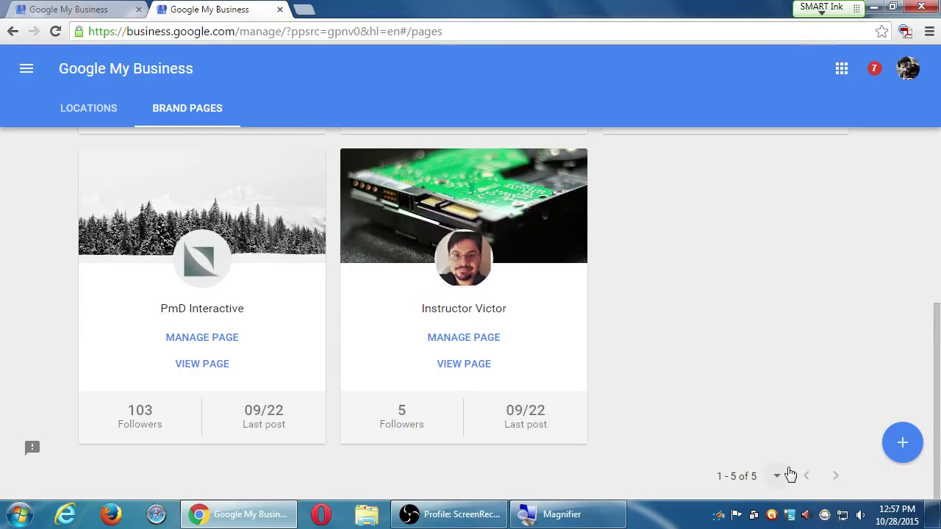
Open the management dashboard of the Victor's Reviews page and close the second brand pages tab
click(777, 476)
click(801, 401)
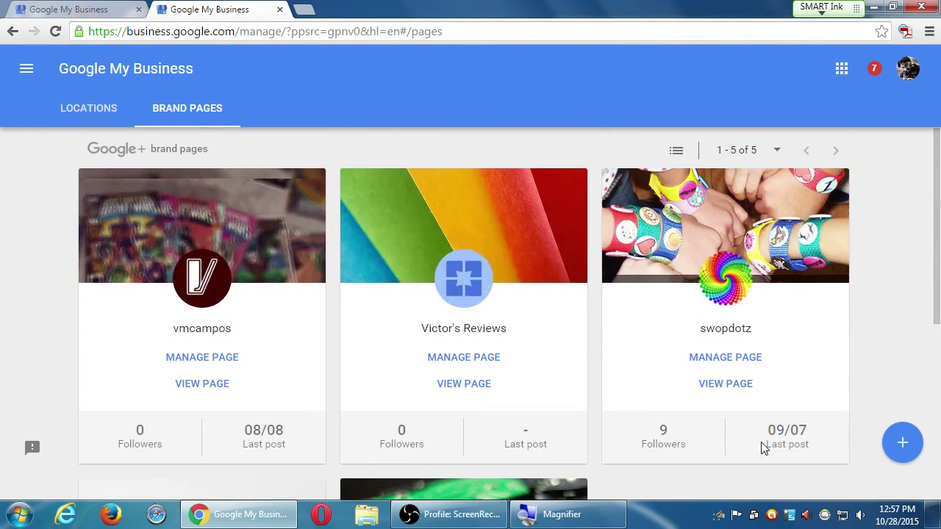
click(463, 357)
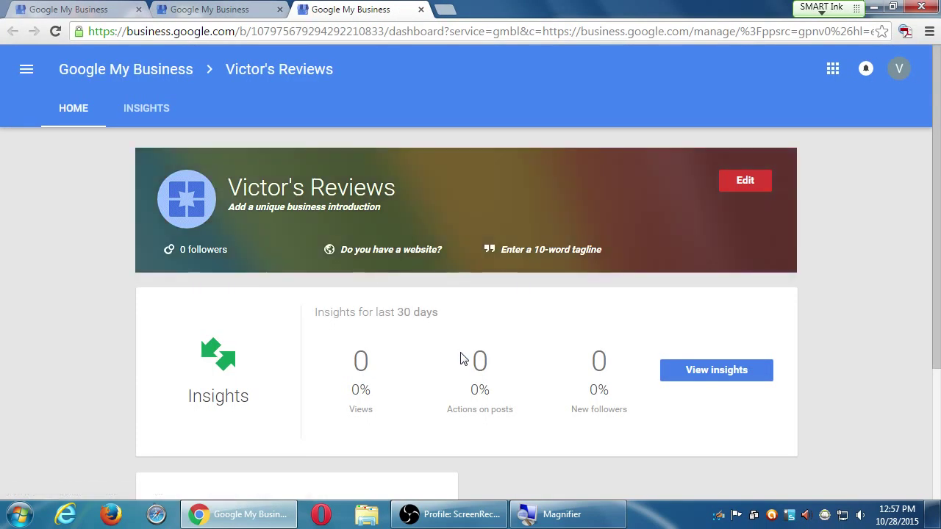
click(253, 9)
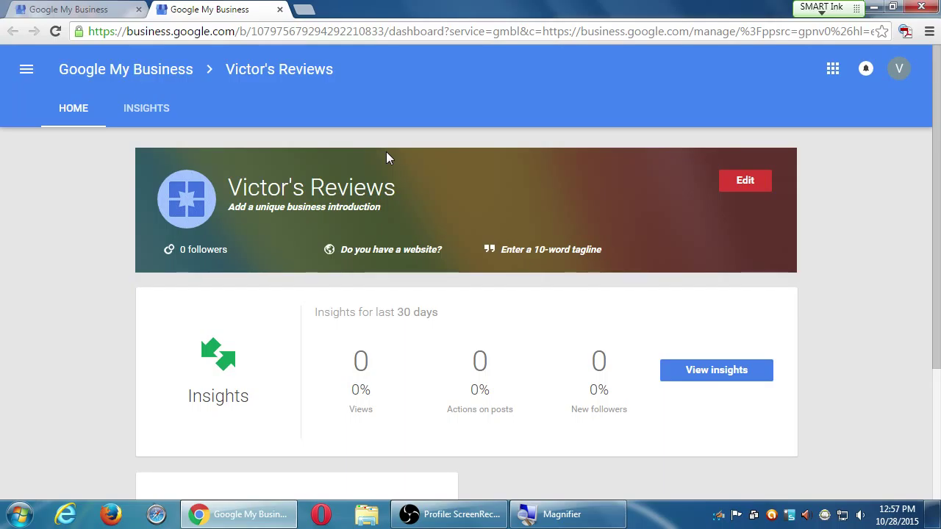
click(493, 518)
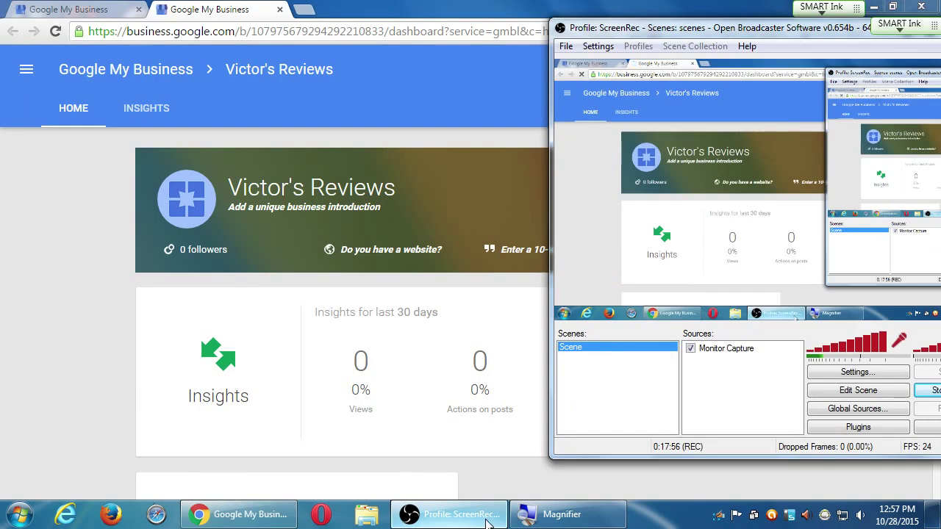
click(487, 517)
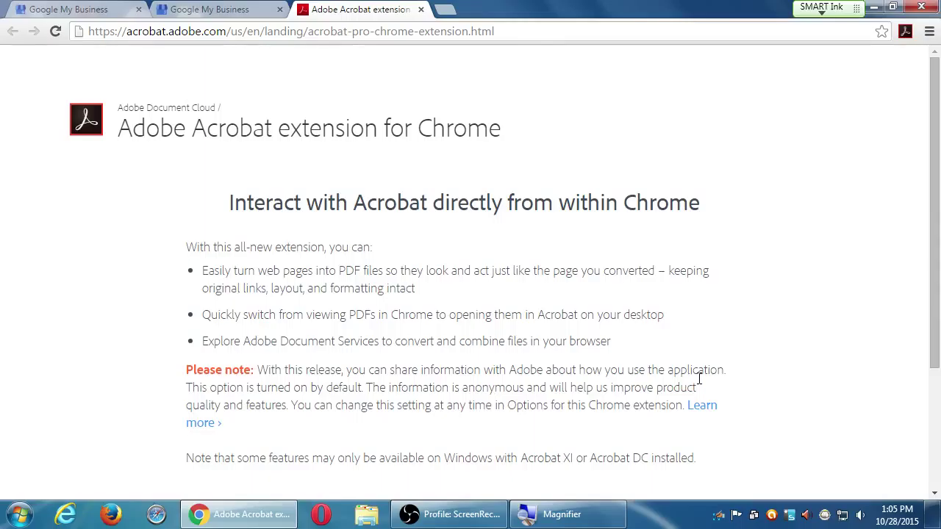
Close the Adobe Acrobat extension page to return to the Victor's Reviews dashboard
click(421, 10)
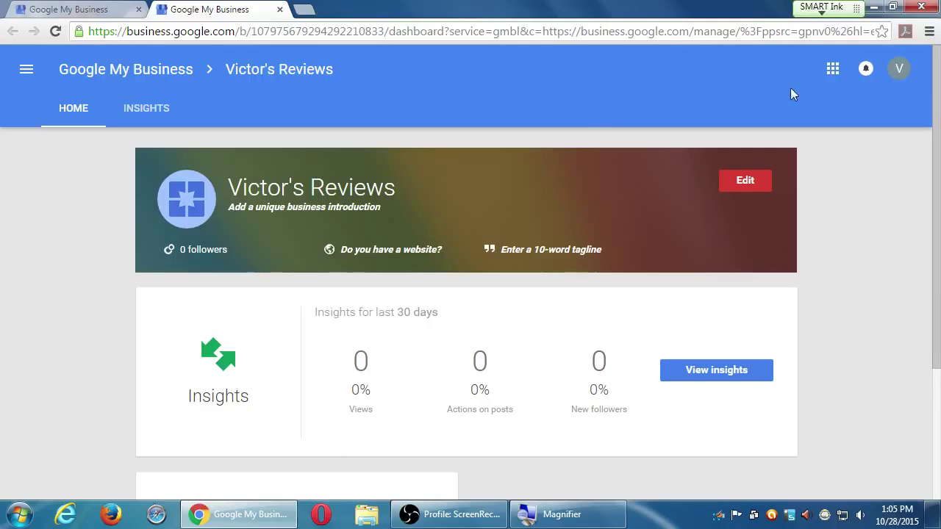
click(833, 69)
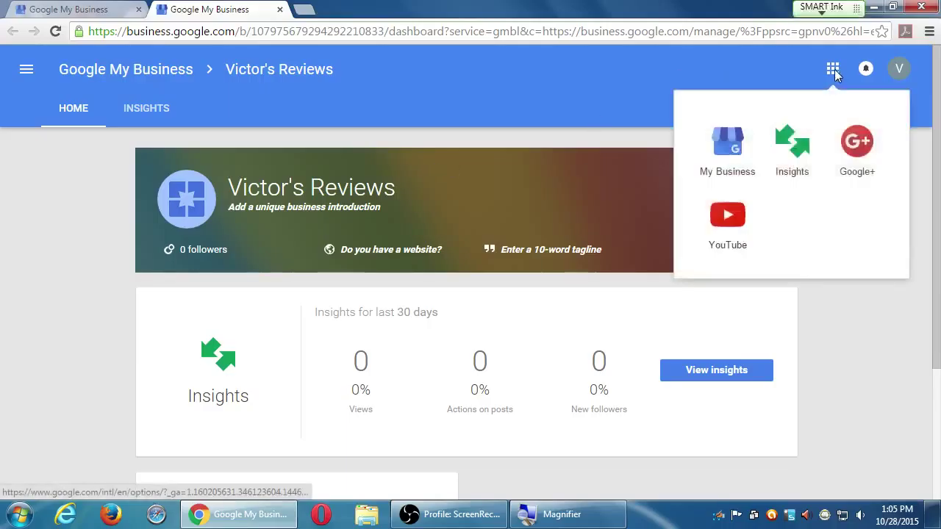
click(845, 295)
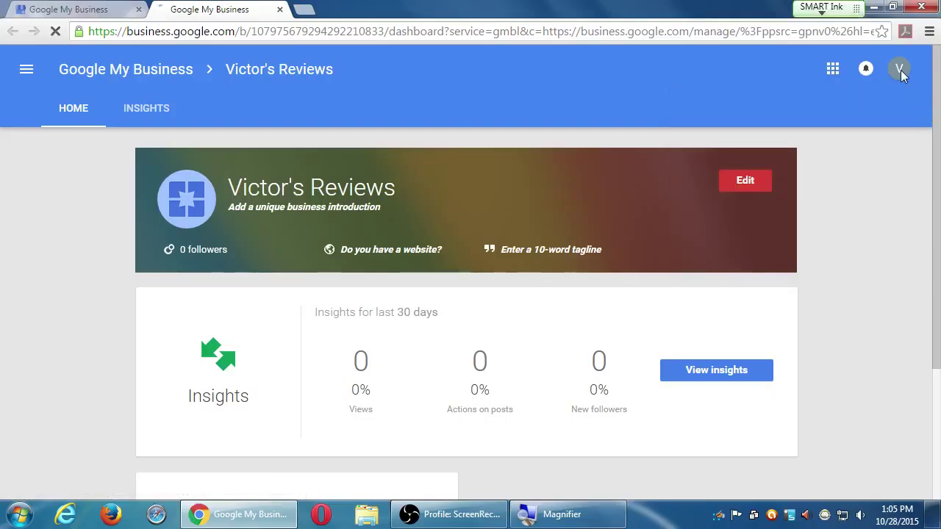
click(899, 69)
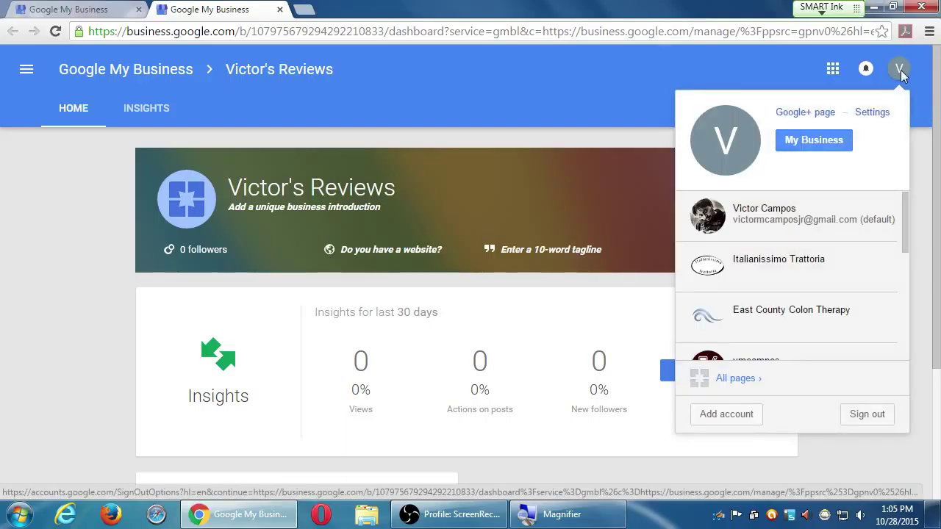
click(26, 69)
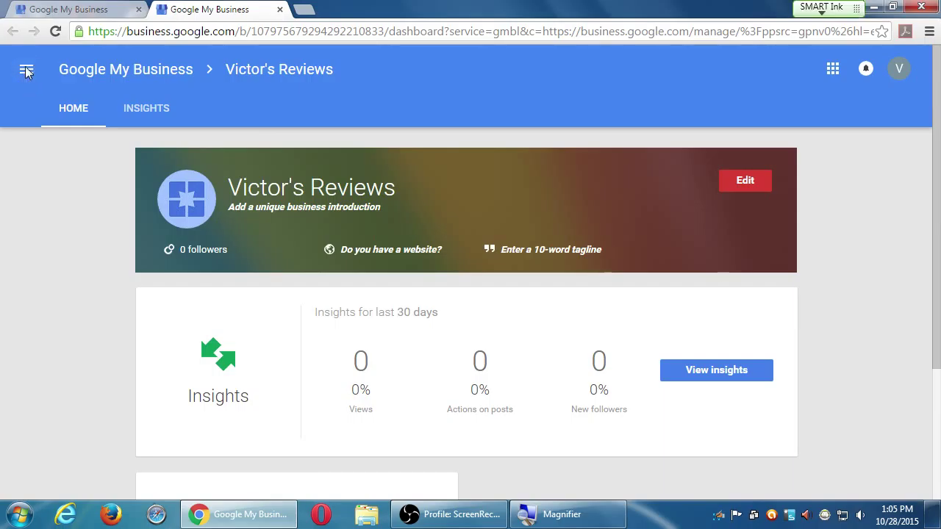
click(27, 70)
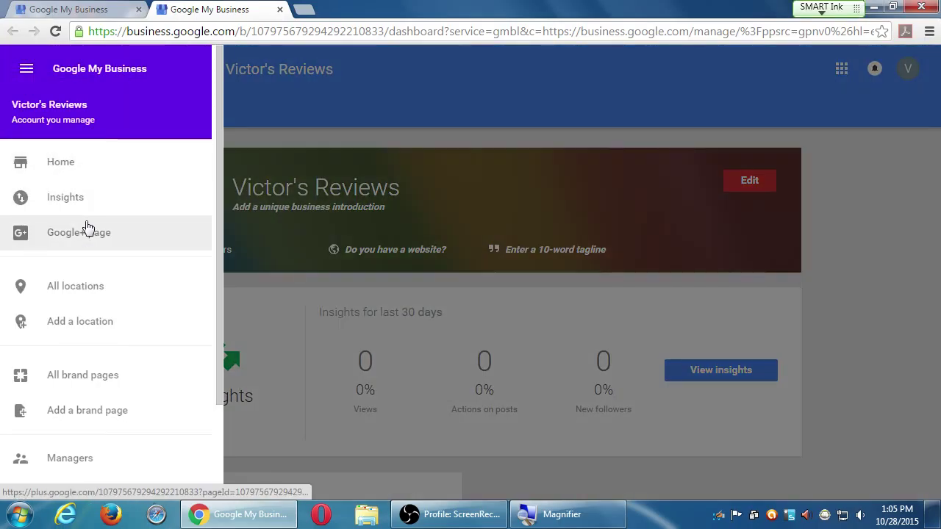
click(801, 147)
Try to open YouTube as the Victor's Reviews page, looking through the accounts offered and checking which one is active
click(834, 69)
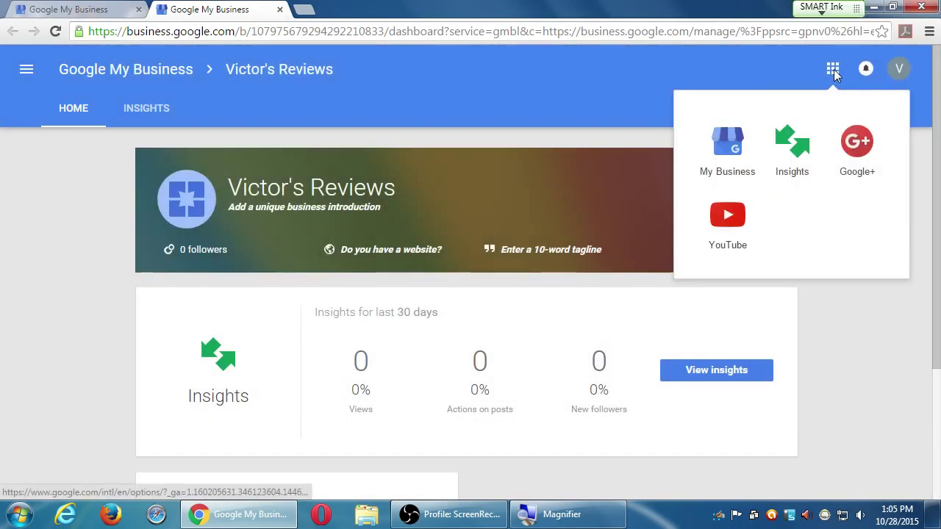
click(728, 220)
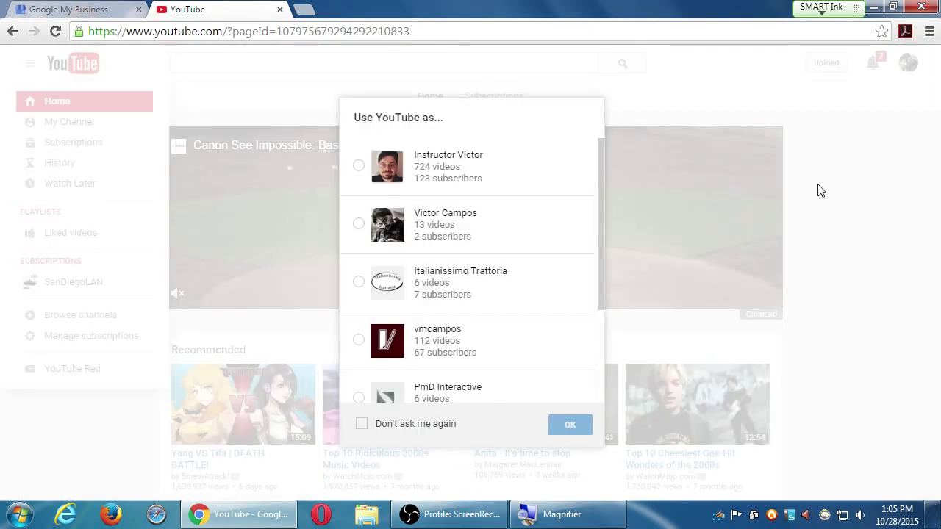
scroll(523, 344, down, 2)
scroll(523, 343, up, 4)
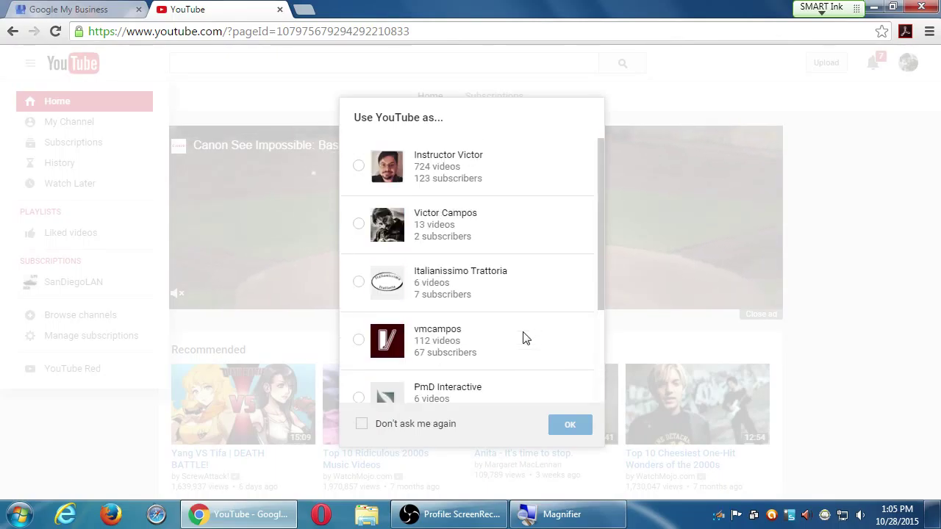
scroll(523, 338, down, 2)
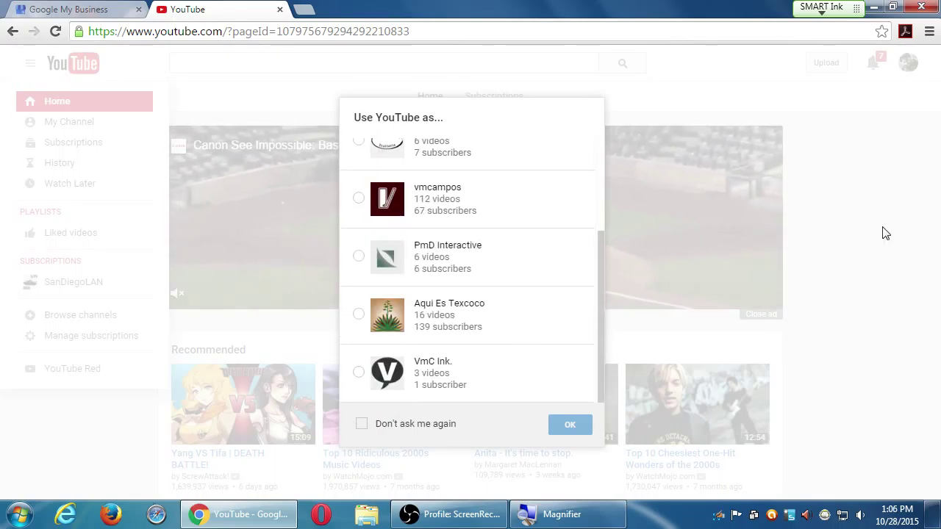
scroll(544, 283, up, 3)
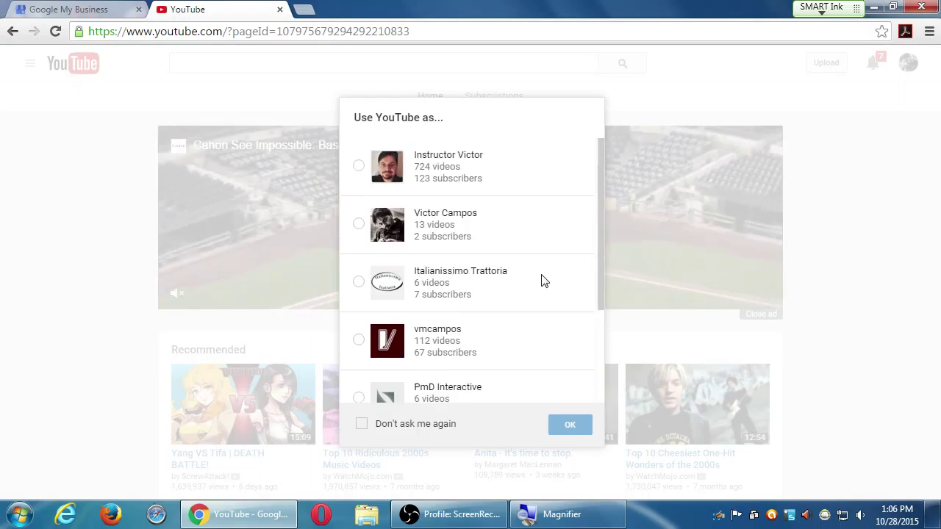
scroll(546, 280, down, 3)
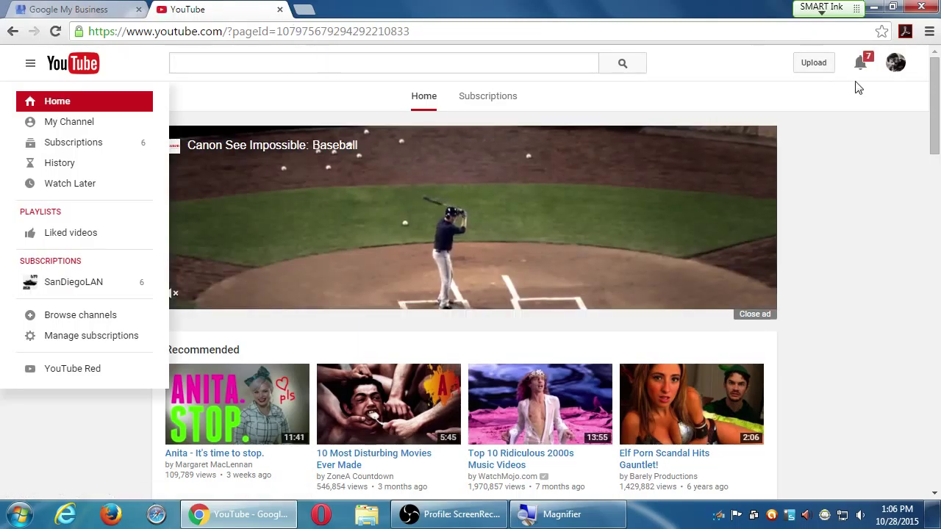
click(895, 62)
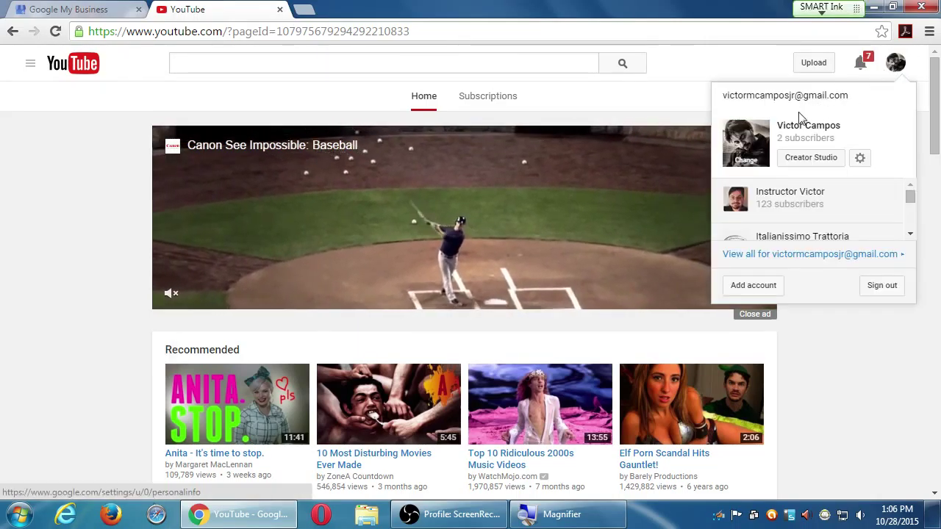
Close the YouTube page and reload the list of Google+ brand pages
click(279, 9)
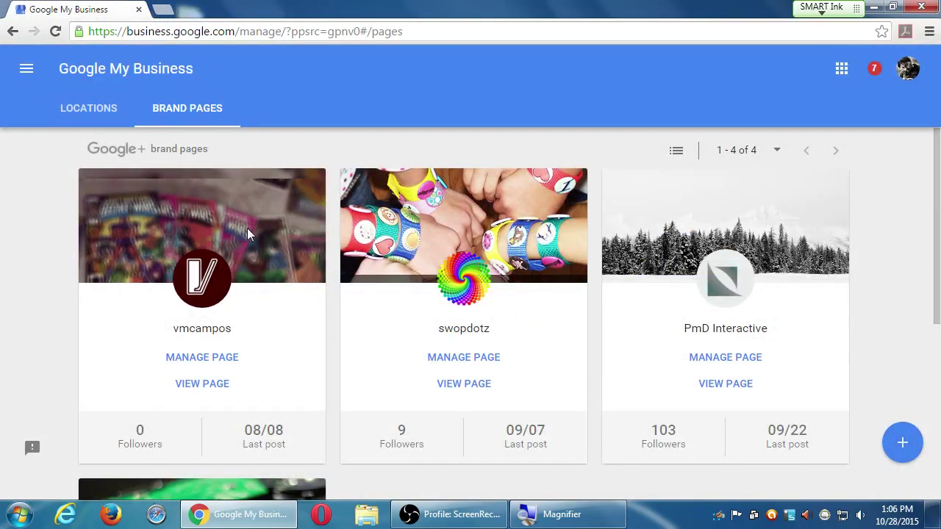
scroll(334, 281, down, 3)
scroll(334, 281, up, 3)
key(F5)
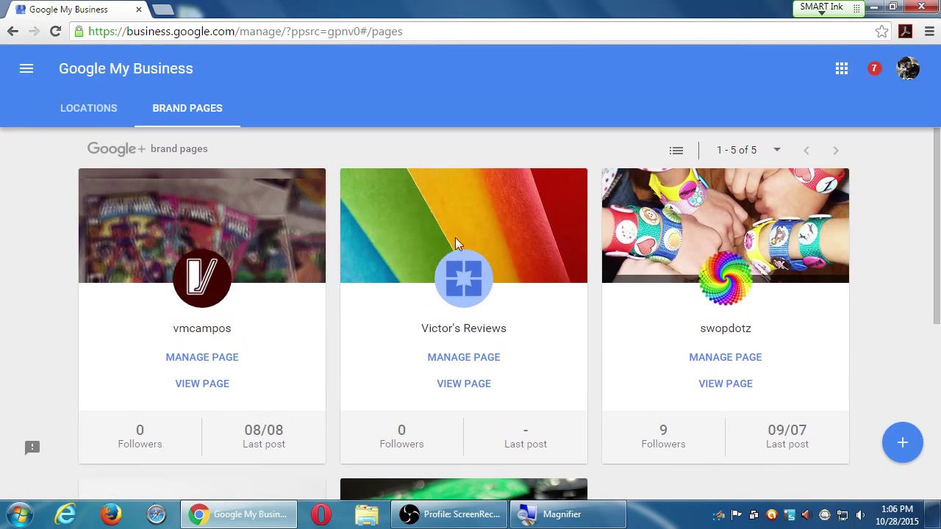
Open the management dashboard of the Victor's Reviews page and close the brand pages list
click(474, 359)
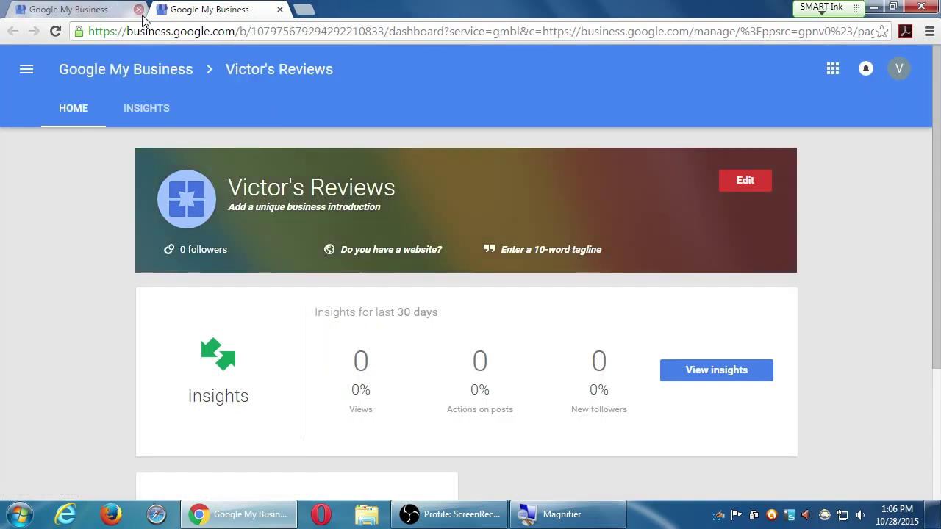
click(138, 9)
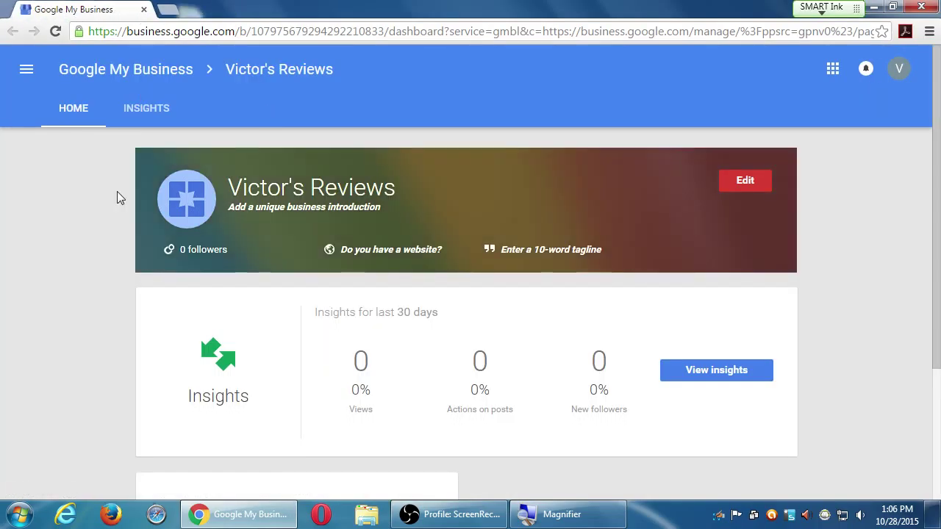
scroll(83, 269, down, 3)
scroll(93, 278, up, 3)
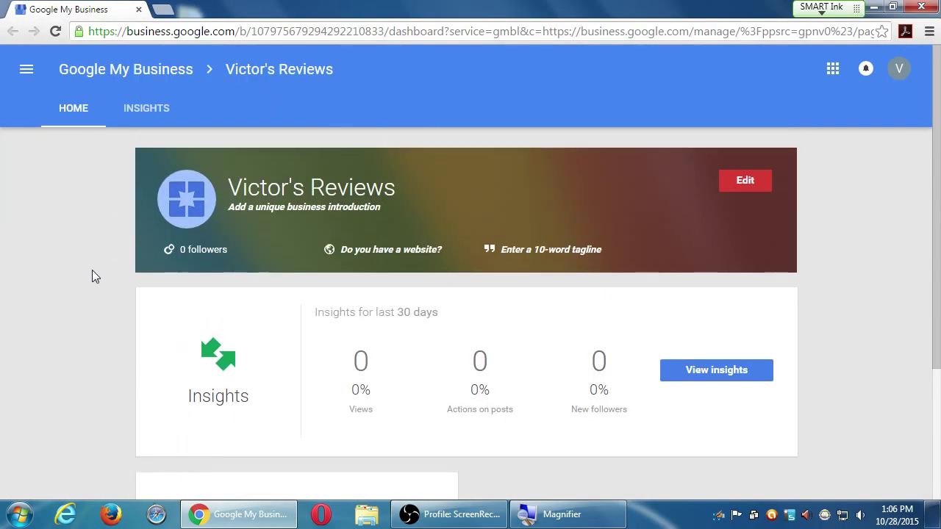
click(35, 76)
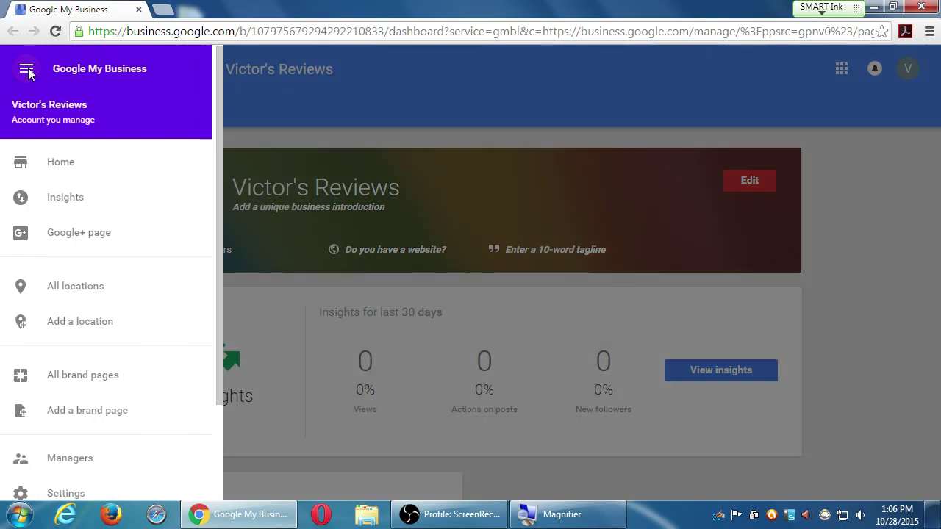
scroll(128, 298, down, 2)
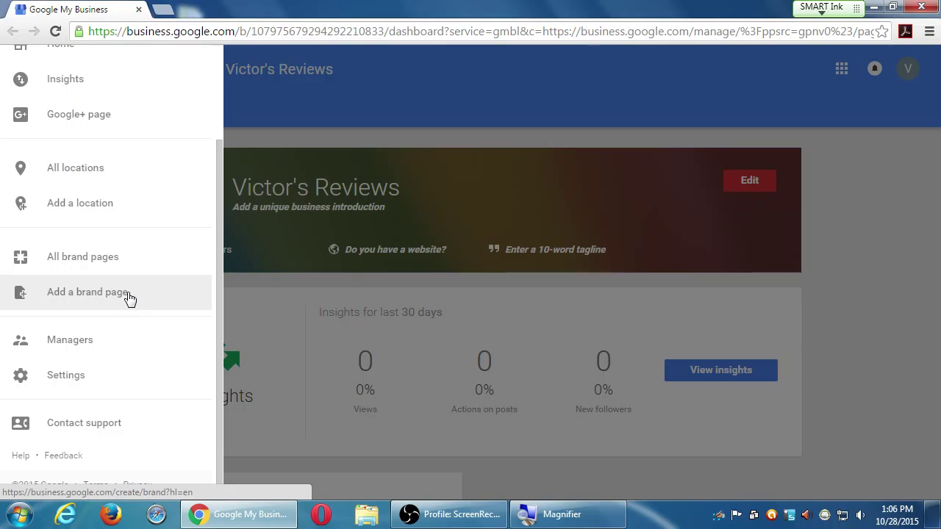
scroll(127, 298, up, 2)
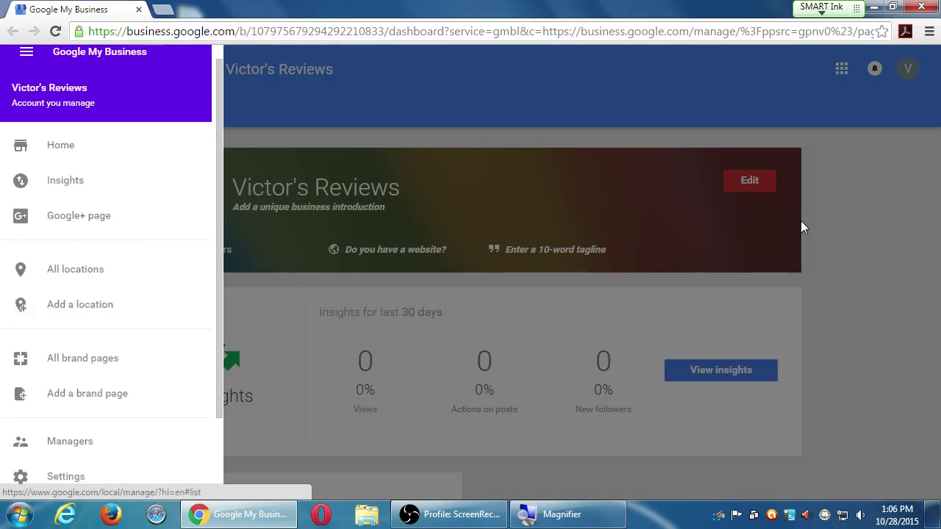
click(861, 177)
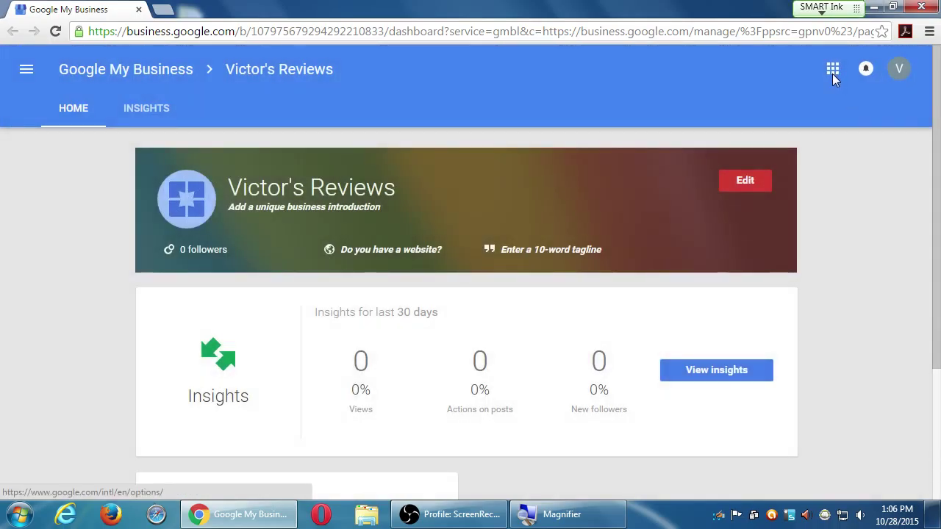
Open YouTube from the Victor's Reviews dashboard and show all channels and Google+ pages of the account
click(835, 72)
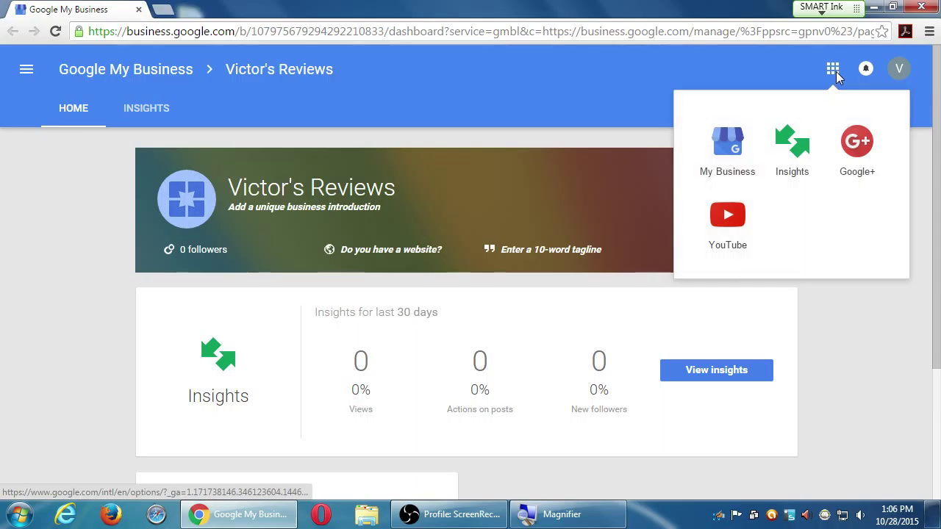
click(735, 224)
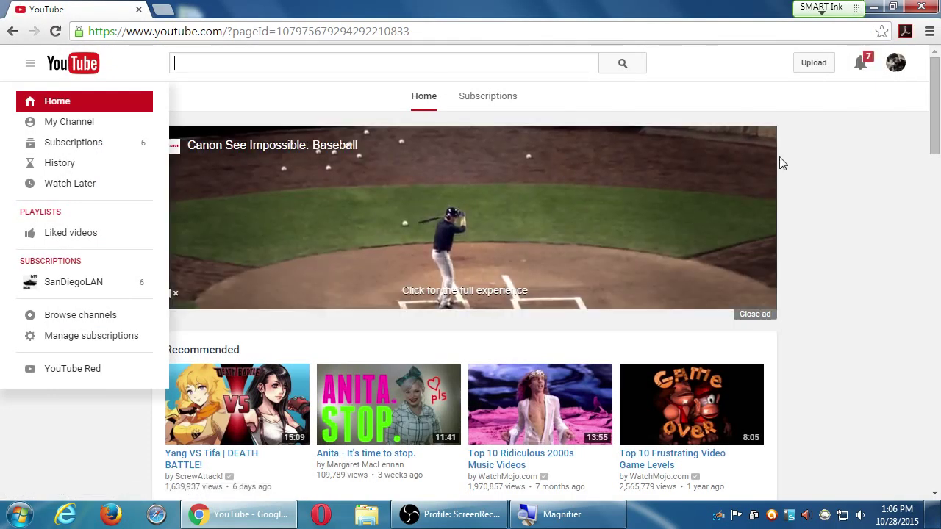
click(898, 63)
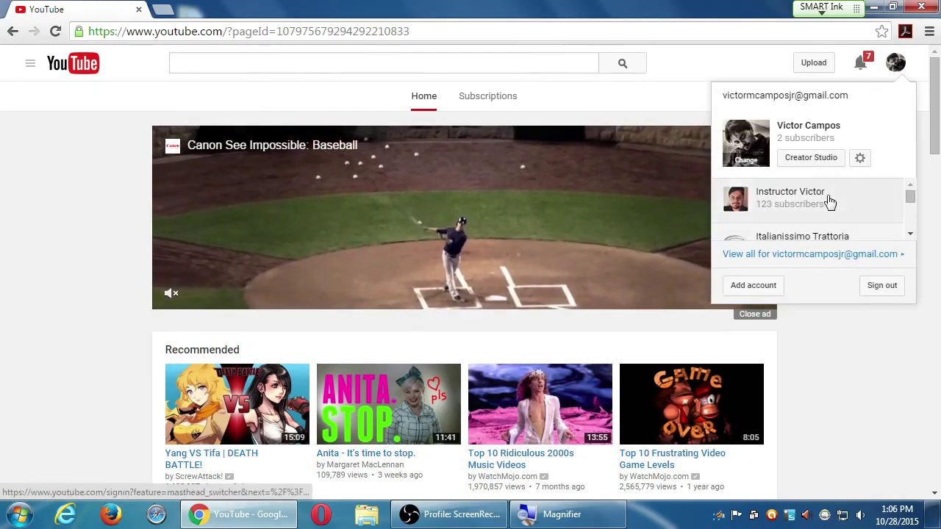
click(891, 255)
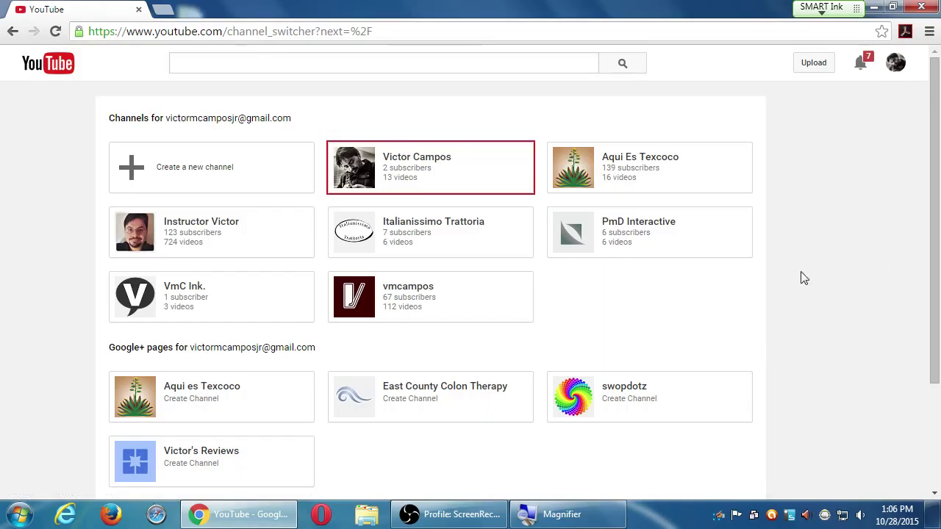
scroll(754, 315, down, 3)
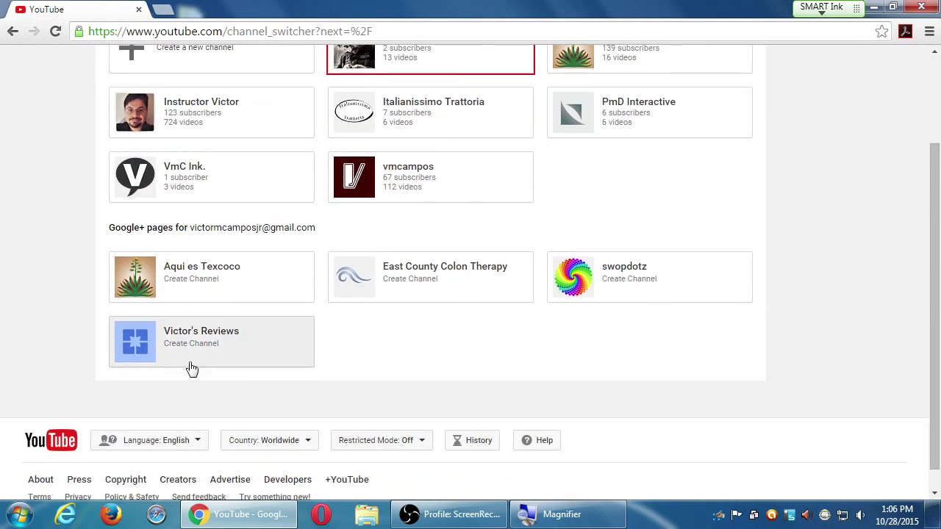
Create a YouTube channel for the Victor's Reviews Google+ page and agree to connect the channel with the page
click(202, 328)
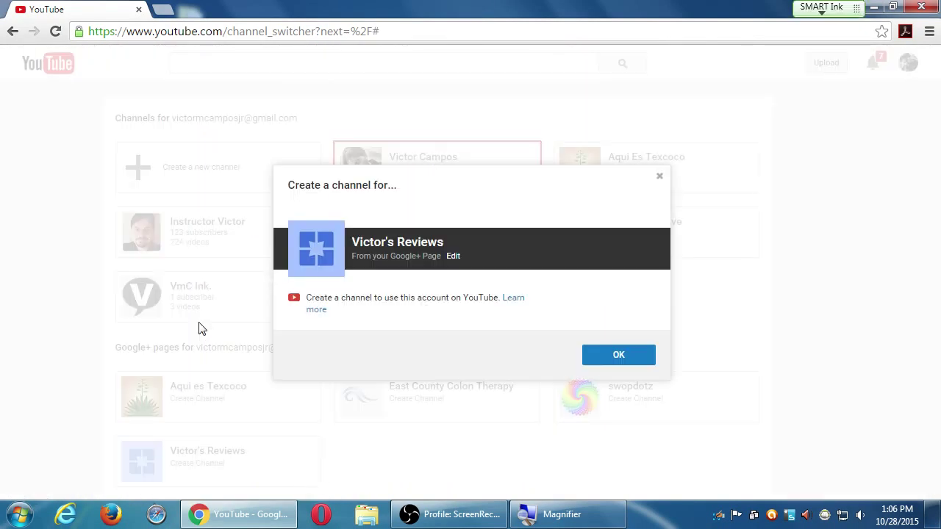
click(616, 355)
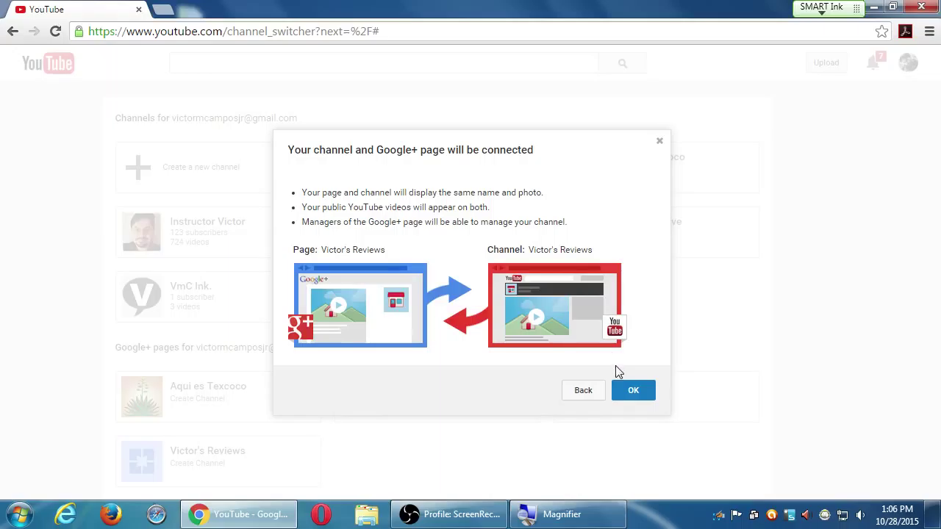
click(632, 397)
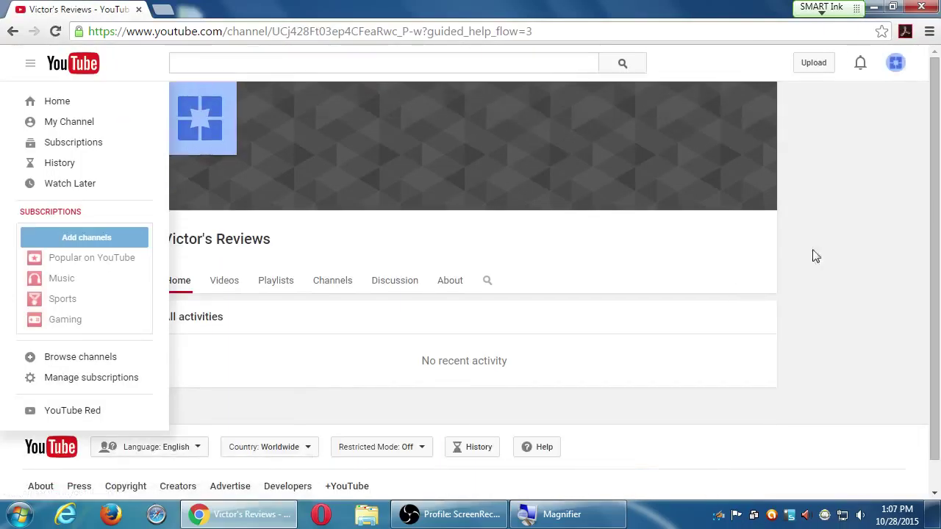
Go to the YouTube home page as Victor's Reviews and open the channel's Creator Studio dashboard
click(895, 64)
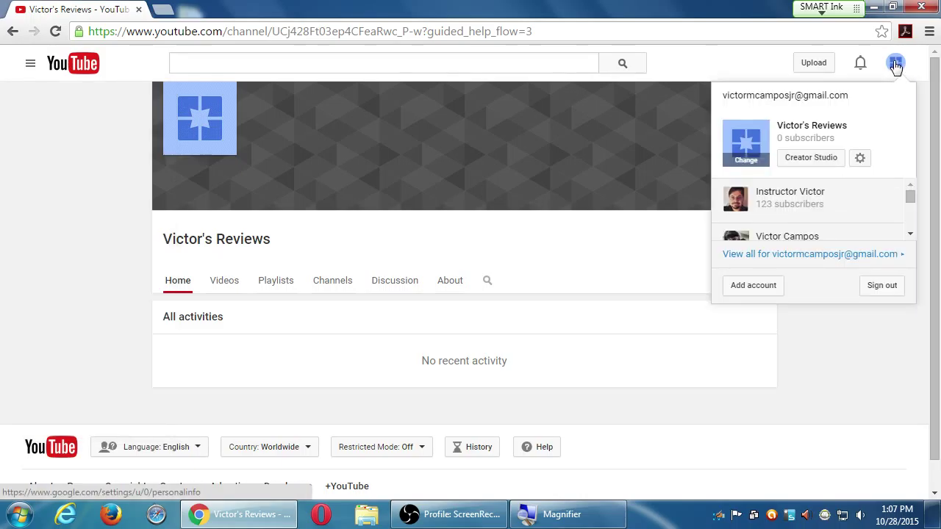
click(53, 65)
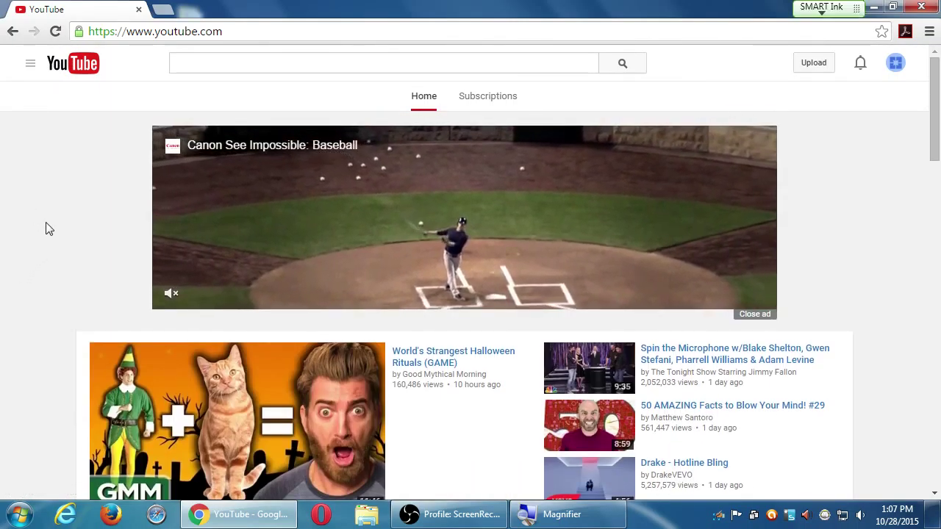
click(751, 315)
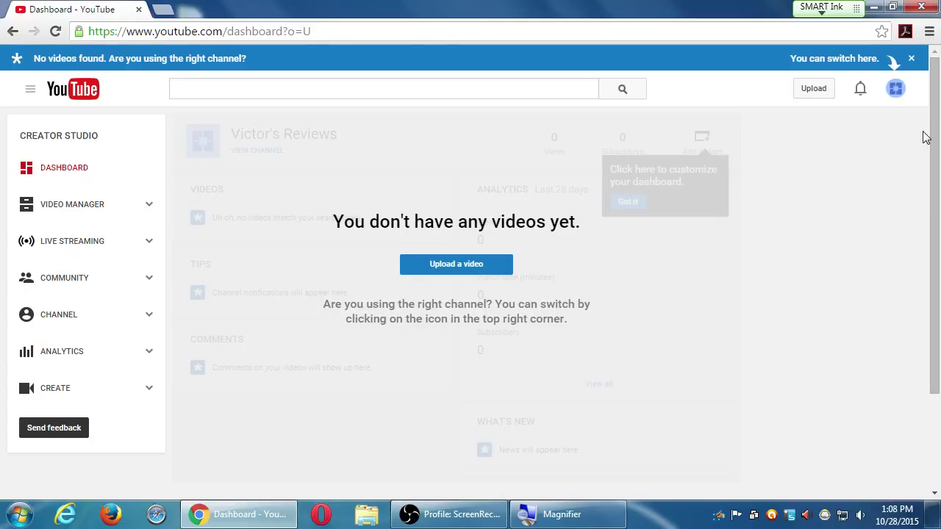
Look through the other channels and pages available for switching in the account menu, then close it
click(895, 89)
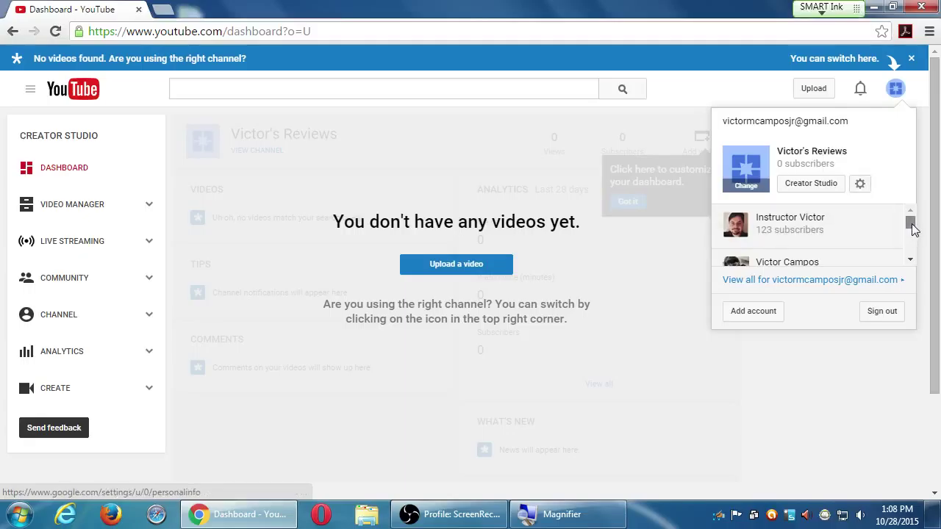
drag(913, 229, 909, 262)
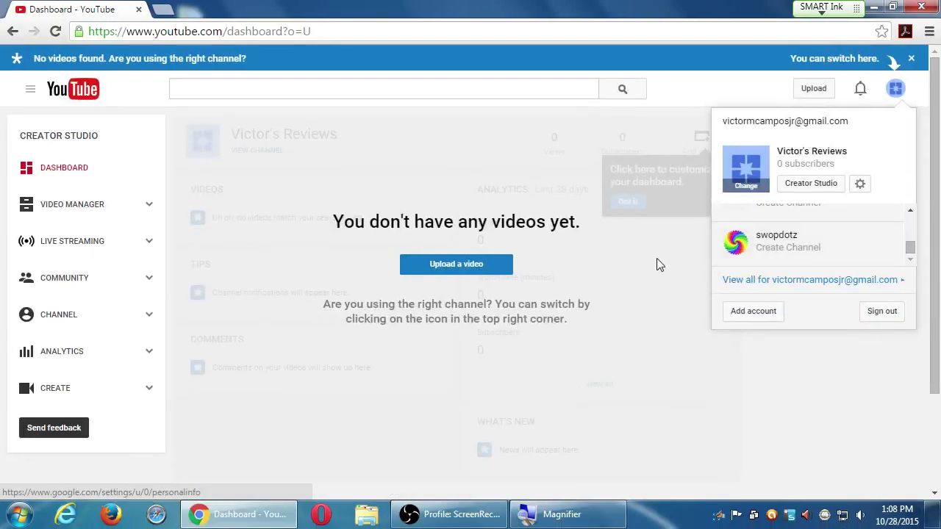
click(676, 383)
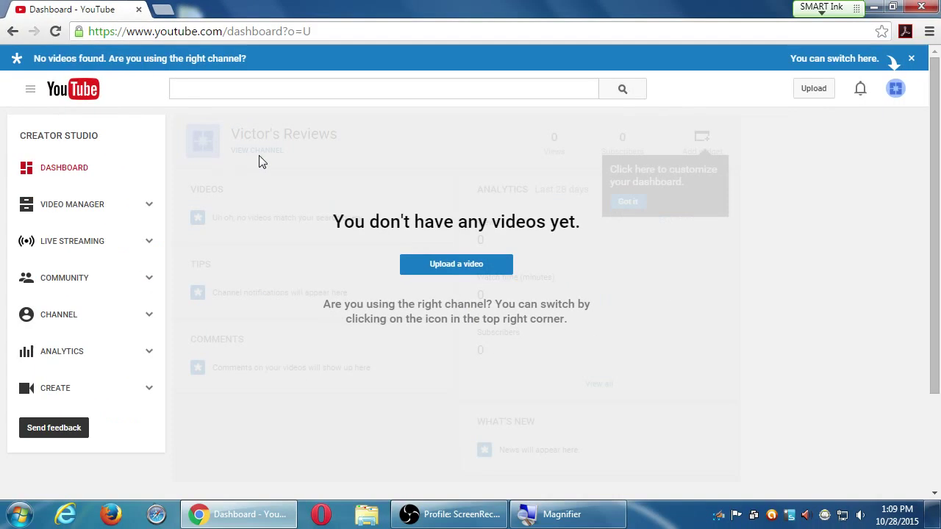
Look over the Creator Studio dashboard and open the channel's status and features page
scroll(259, 199, down, 2)
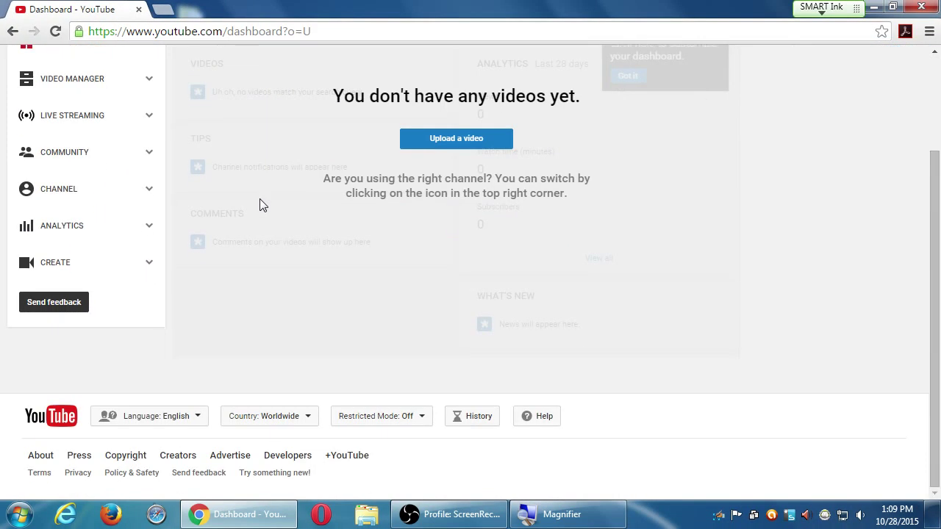
scroll(259, 206, up, 1)
scroll(259, 204, up, 1)
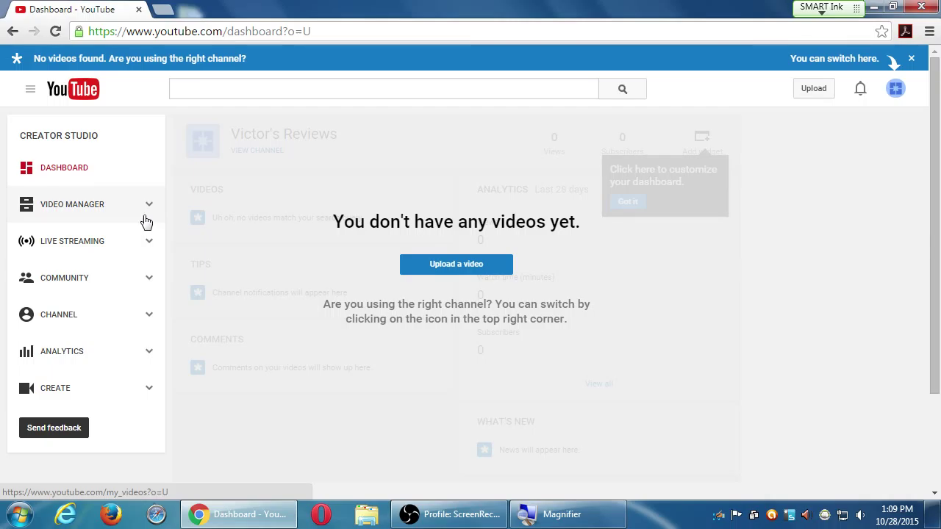
click(137, 316)
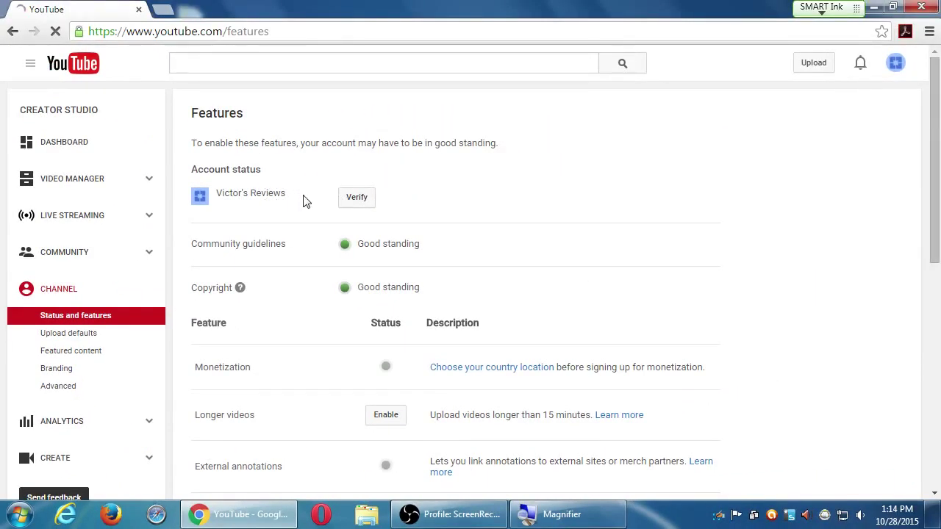
View the first step of account verification for Victor's Reviews, including the code delivery options, and return to the features page
click(355, 198)
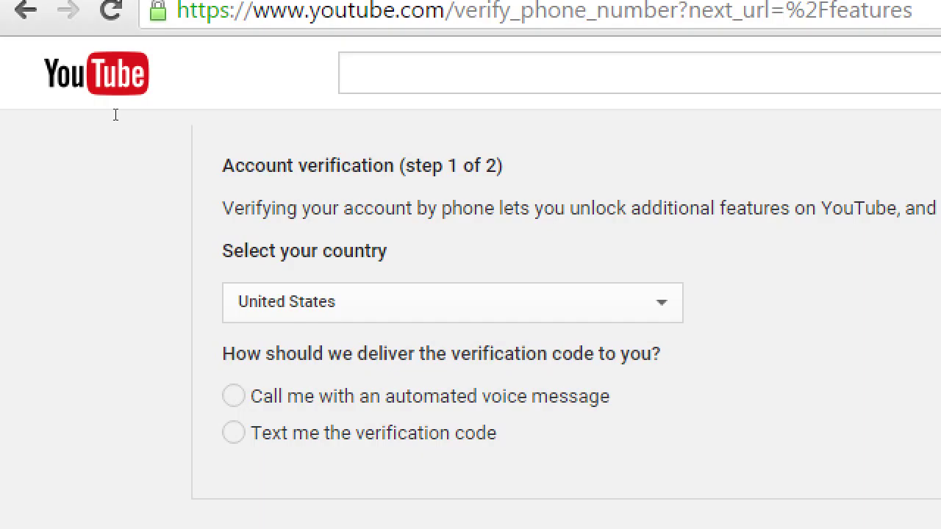
key(alt+Left)
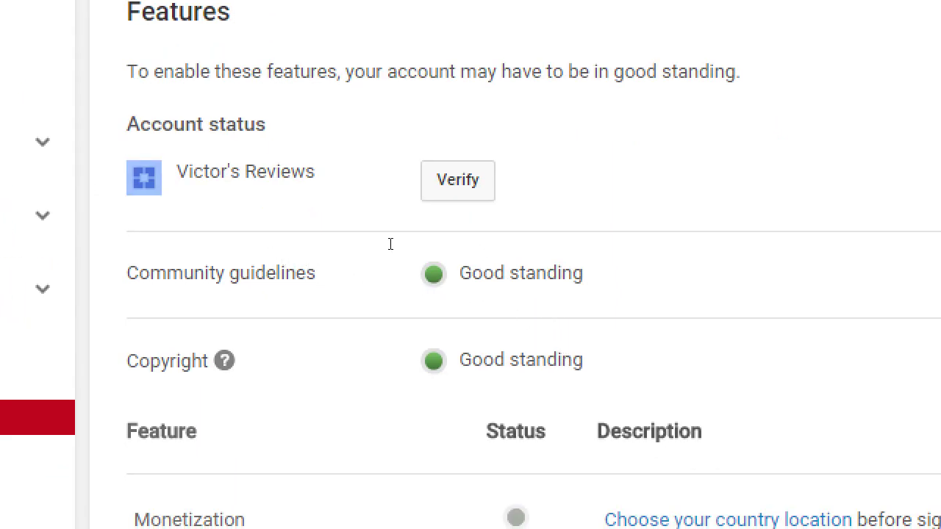
drag(420, 248, 360, 246)
click(443, 252)
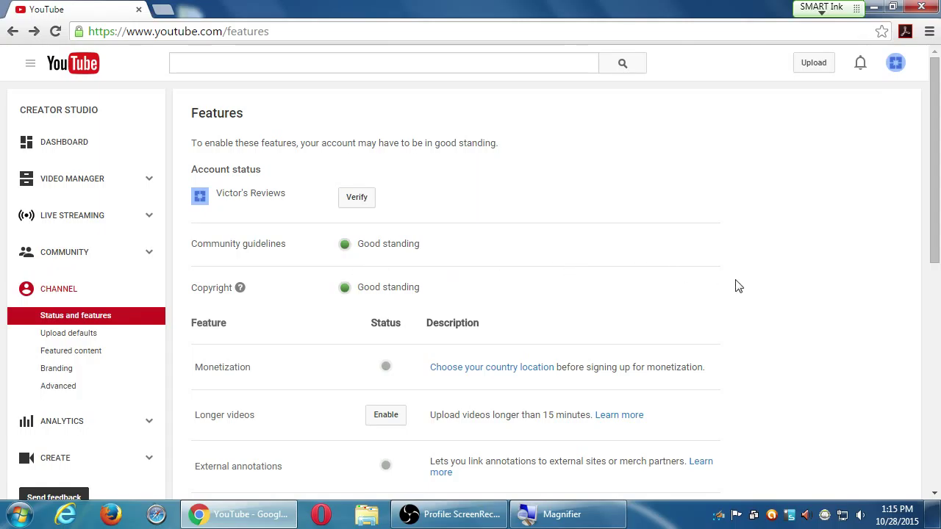
Open the country location setting required for monetization and set the channel's country to United States
scroll(779, 298, down, 1)
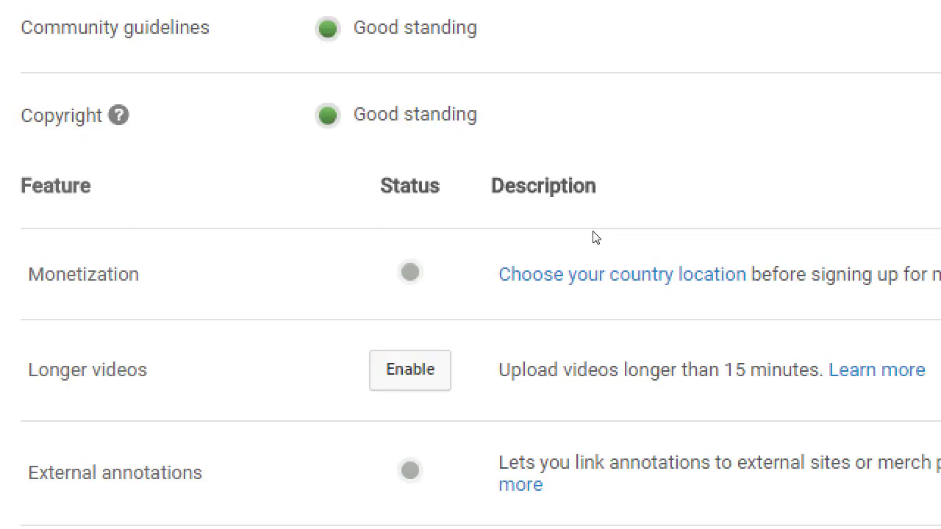
click(498, 287)
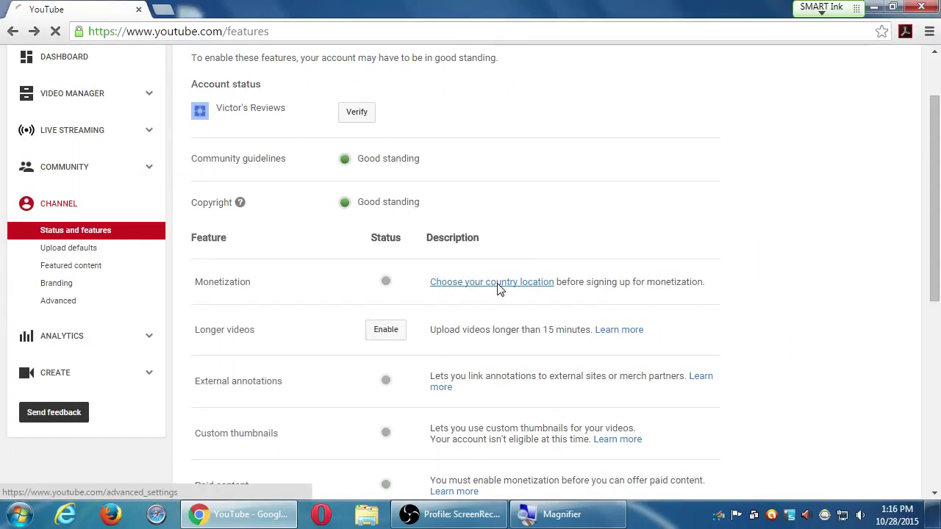
scroll(592, 370, down, 5)
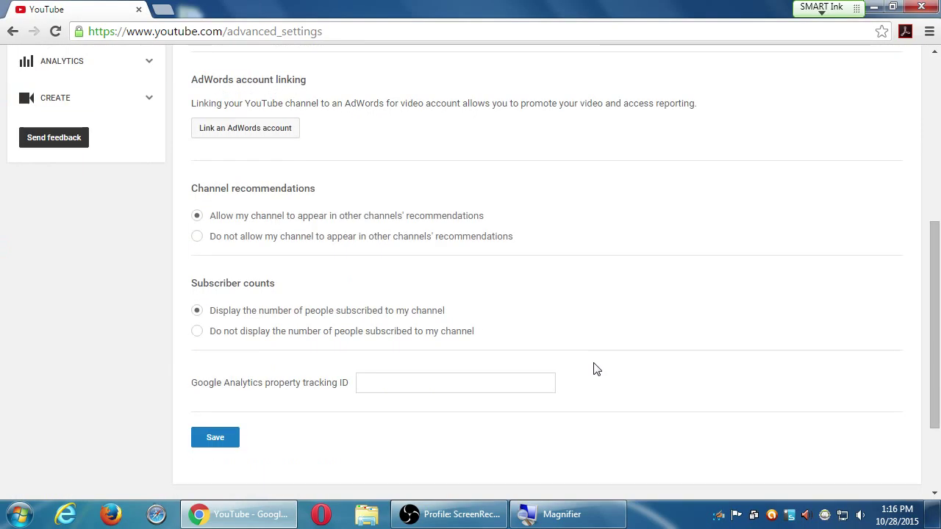
scroll(594, 368, up, 5)
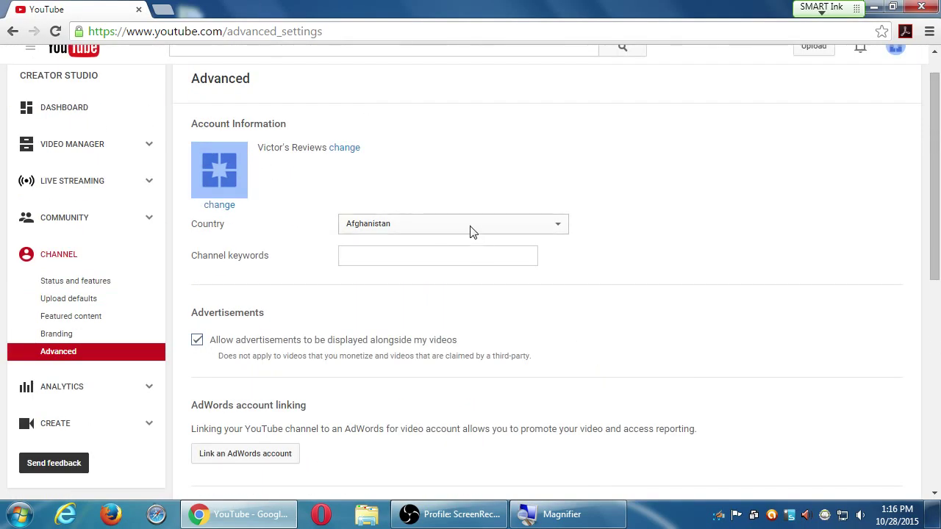
click(471, 227)
text(un)
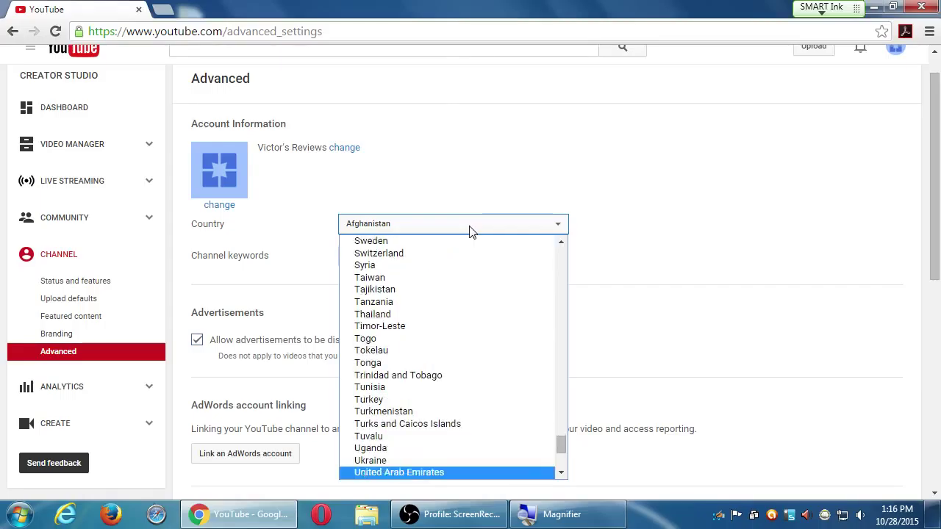
click(562, 474)
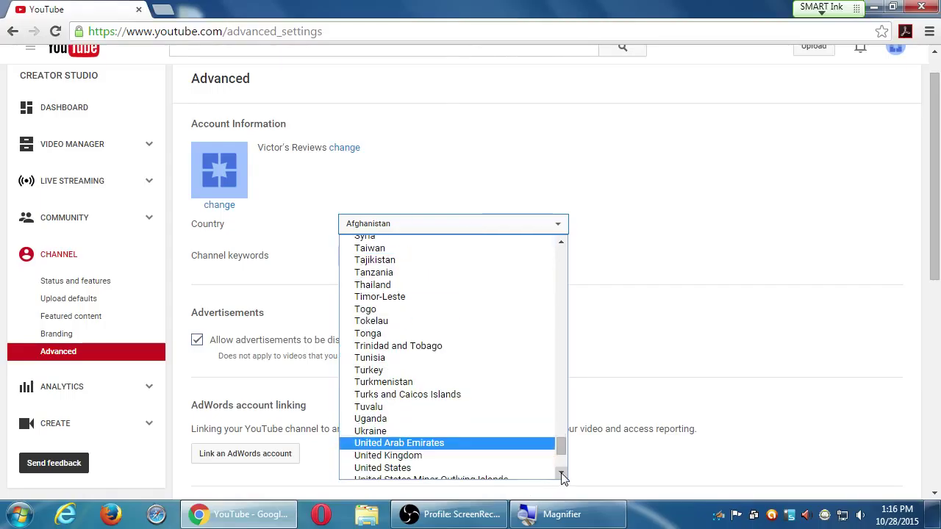
click(477, 469)
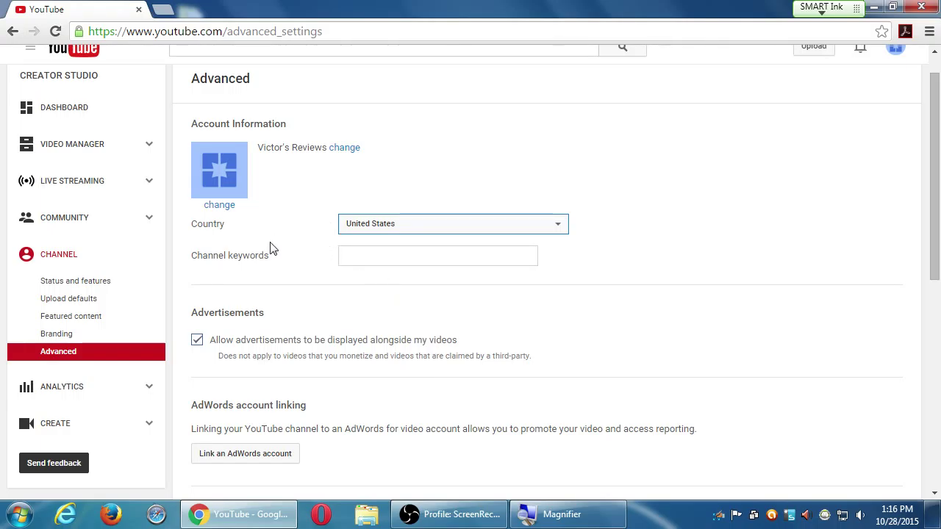
Save the advanced channel settings and return to the status and features page
scroll(272, 254, down, 2)
scroll(242, 294, up, 1)
scroll(278, 323, down, 1)
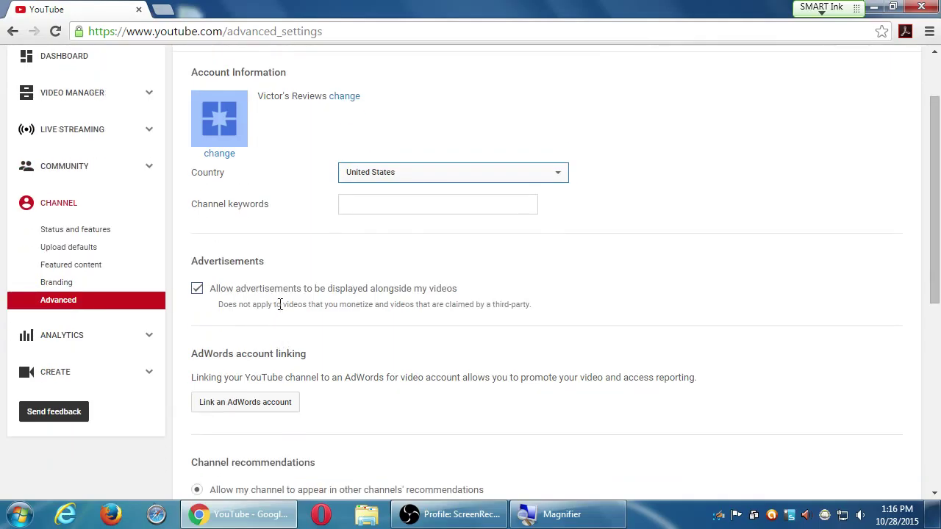
scroll(283, 307, down, 5)
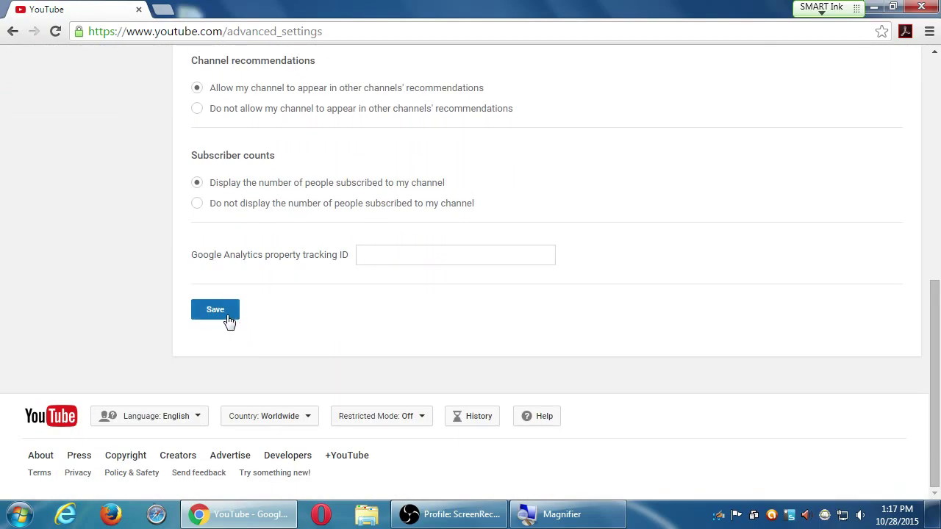
click(230, 321)
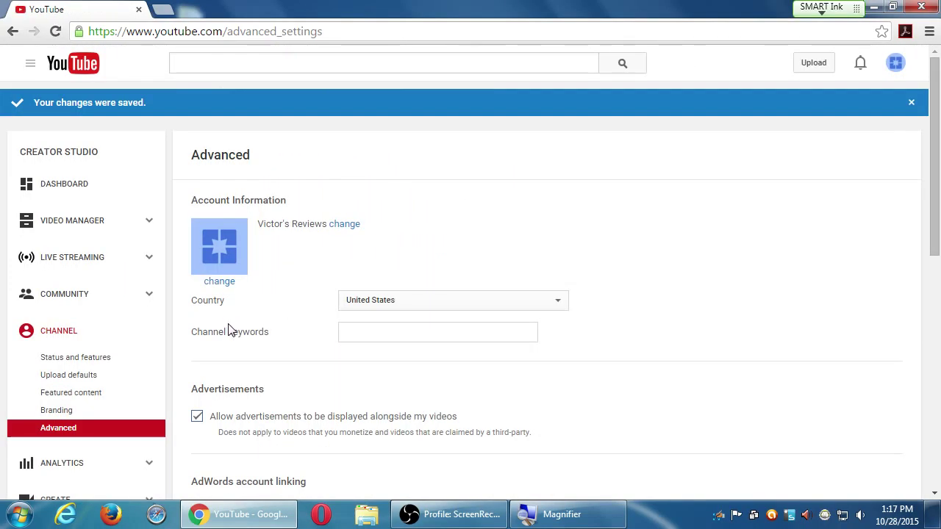
click(76, 358)
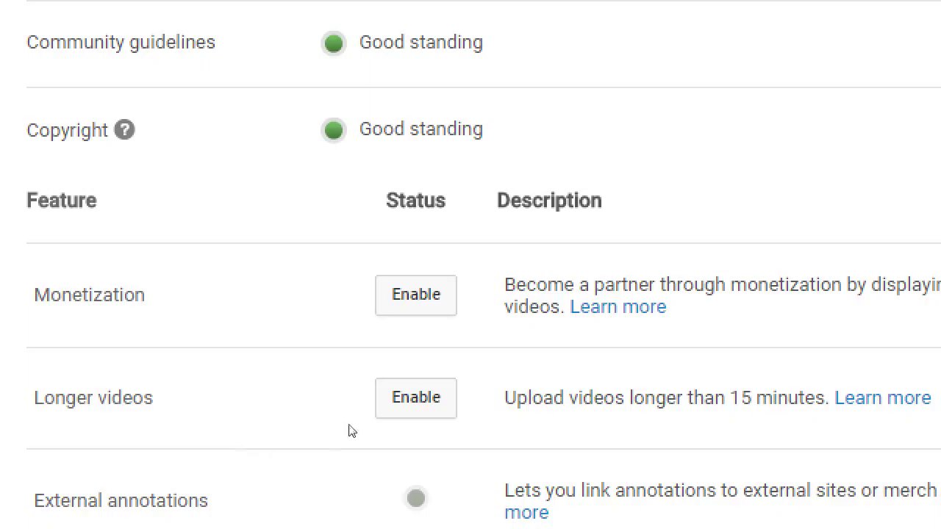
View the phone verification page for enabling longer videos, and return to the list of channel features
click(383, 420)
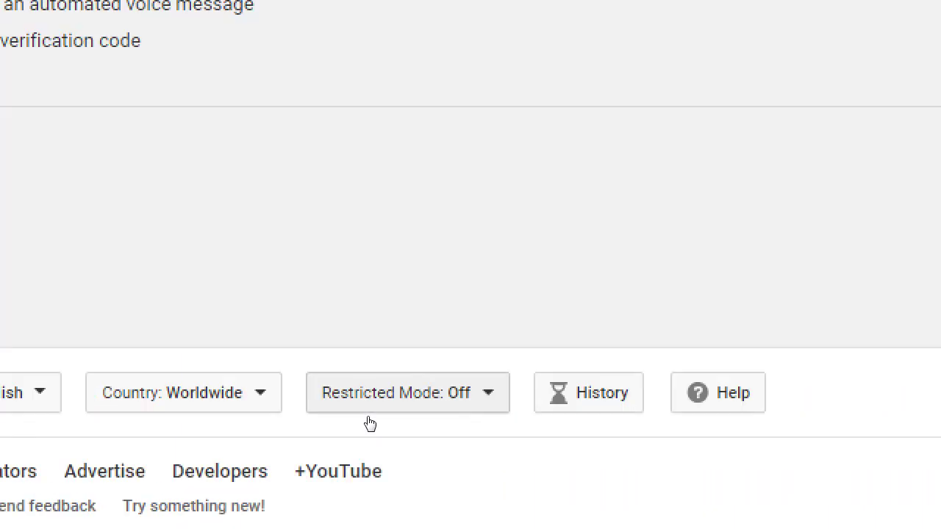
key(super+minus)
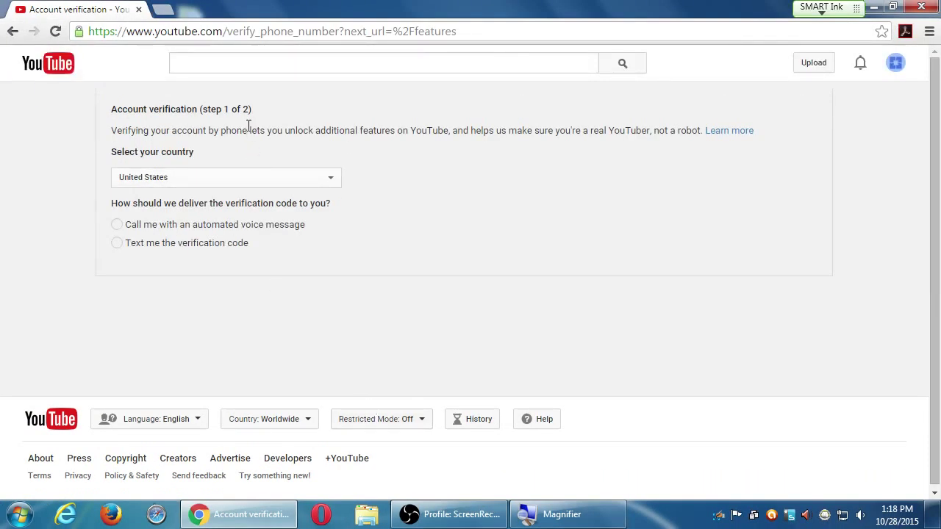
click(12, 33)
scroll(279, 376, down, 1)
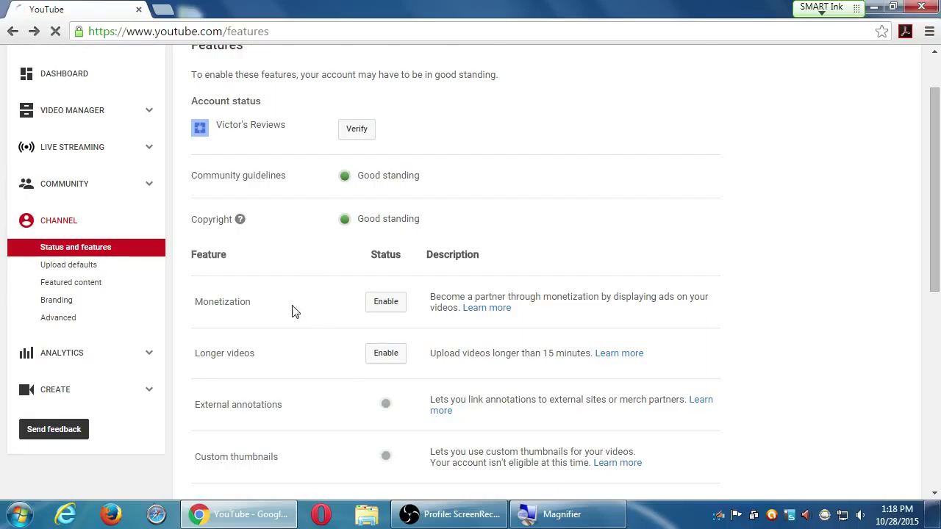
scroll(346, 382, down, 1)
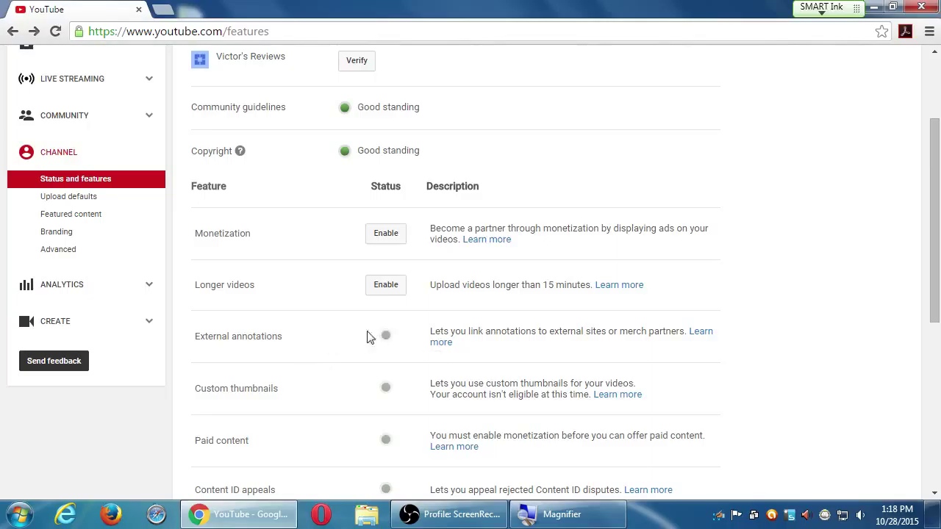
mouse_move(390, 336)
Search for youtube in a new browser tab and open the YouTube home page
key(ctrl+t)
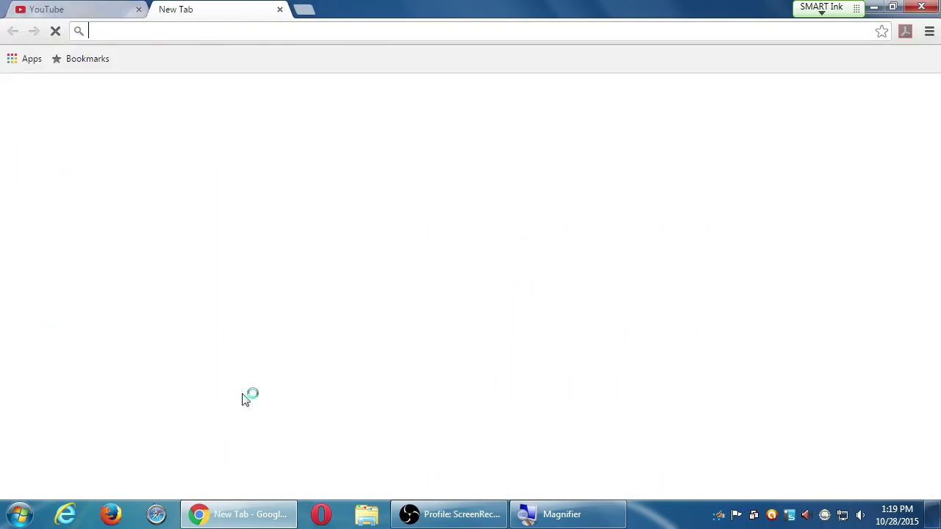
text(youtube)
key(Return)
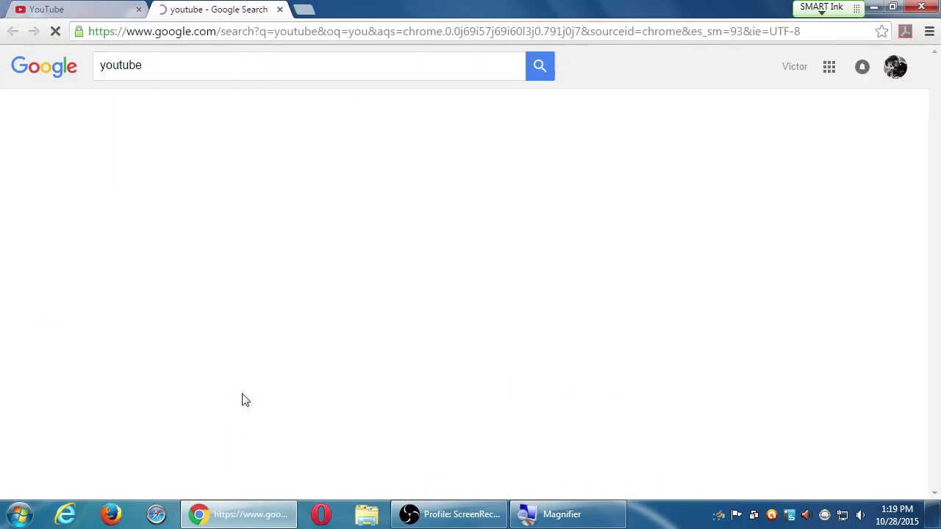
click(129, 178)
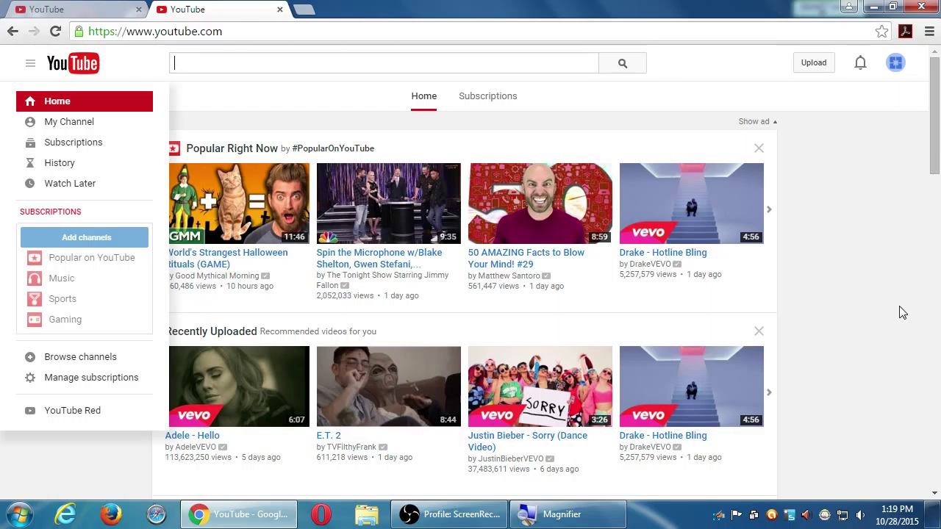
Look through the recommended videos on the YouTube home page, and return to the channel features tab
scroll(882, 330, down, 3)
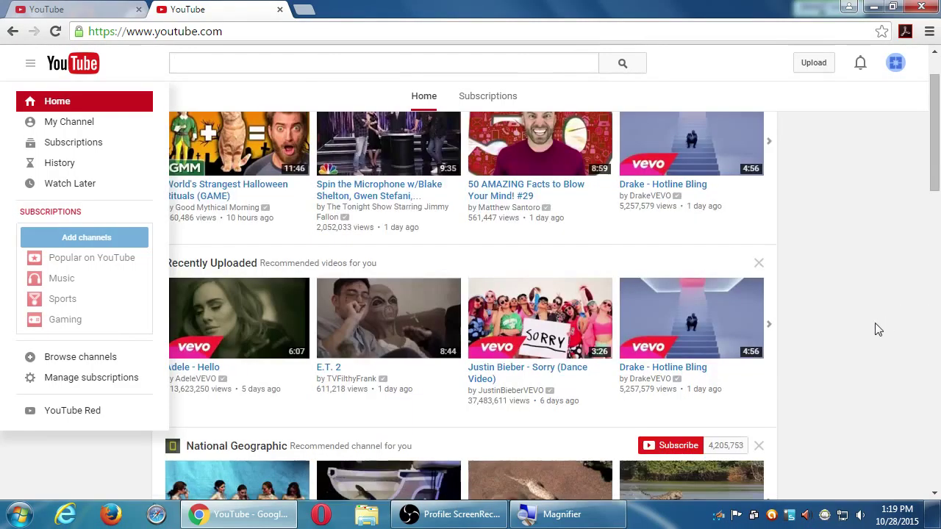
scroll(879, 330, down, 1)
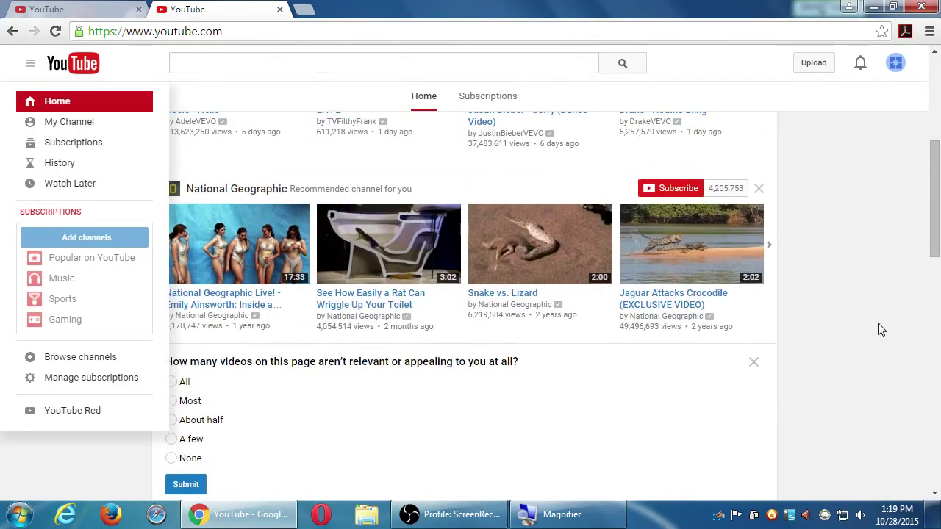
scroll(851, 333, down, 2)
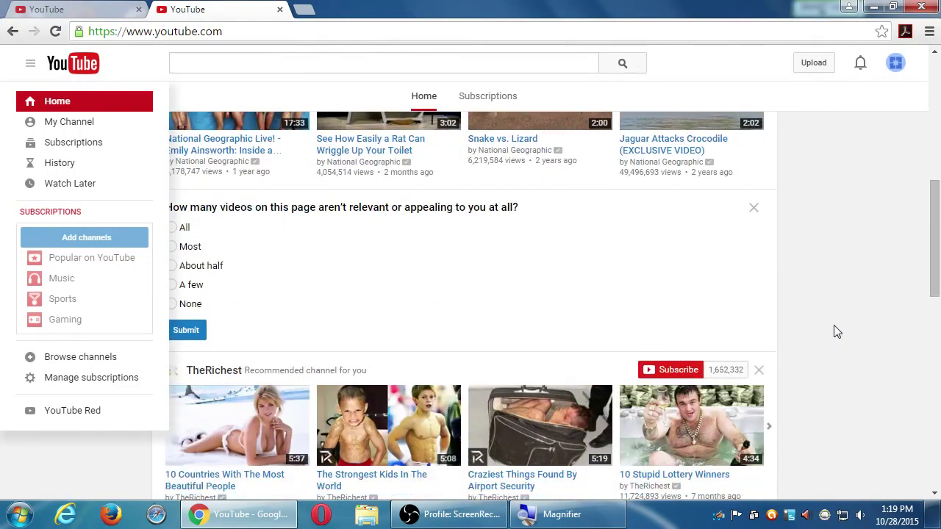
scroll(833, 330, up, 5)
click(103, 8)
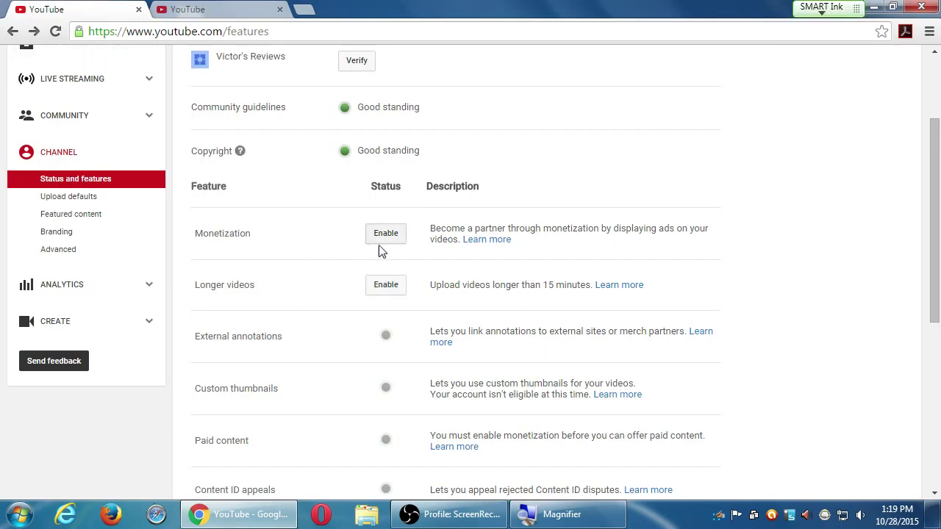
Magnify the channel feature list and examine the paid content entry, then restore the normal view
key(super+plus)
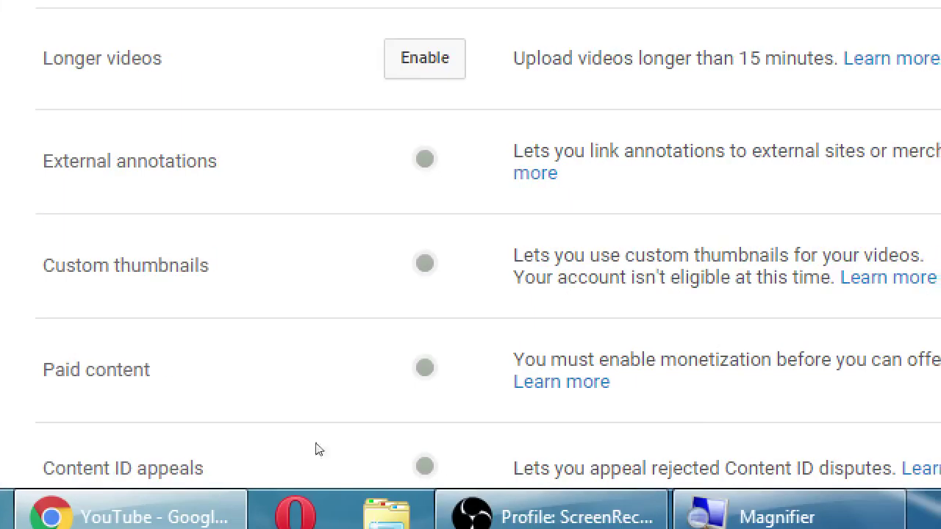
double_click(198, 441)
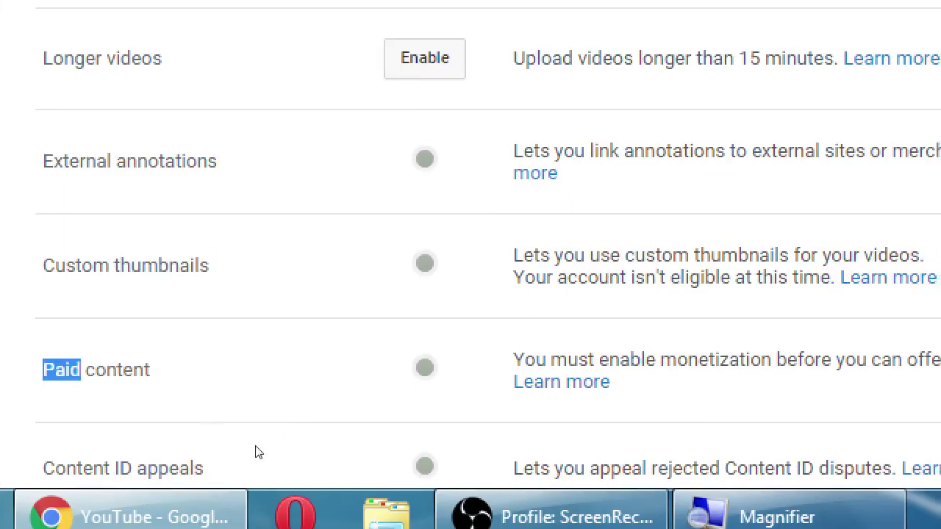
click(257, 451)
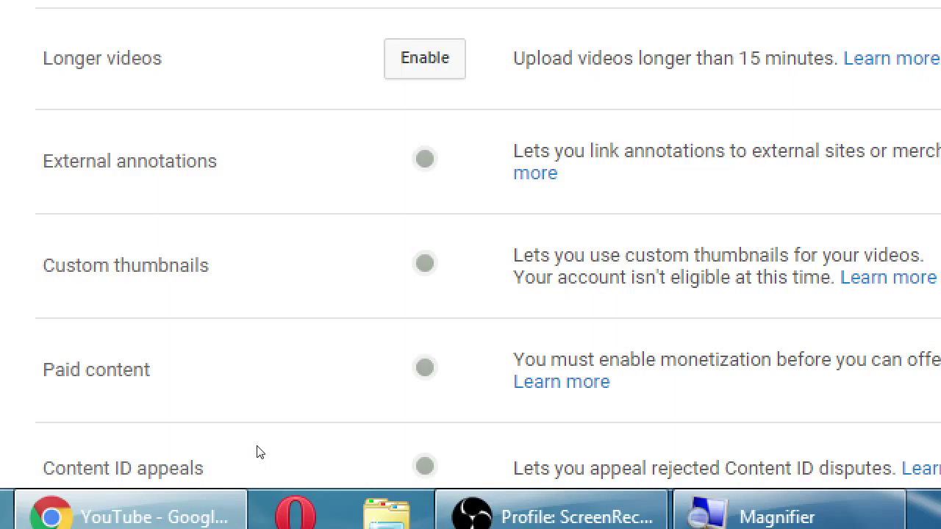
key(super+minus)
Examine the Content ID appeals and the unlisted and private videos entries in the channel feature list
scroll(258, 450, down, 2)
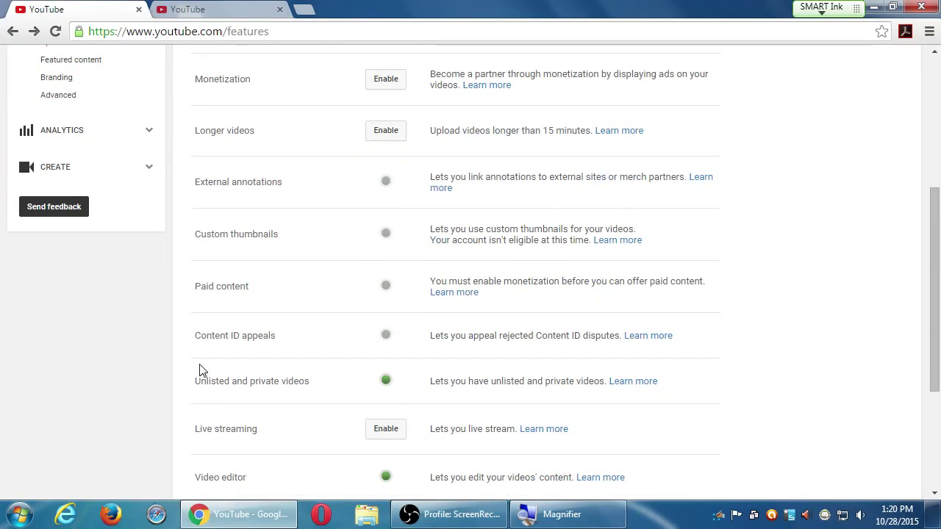
drag(214, 336, 269, 336)
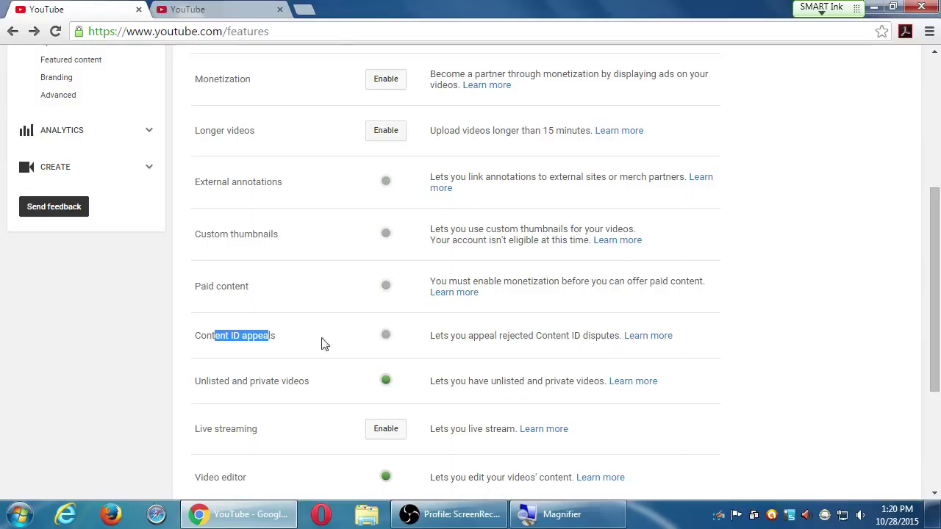
mouse_move(385, 338)
click(398, 349)
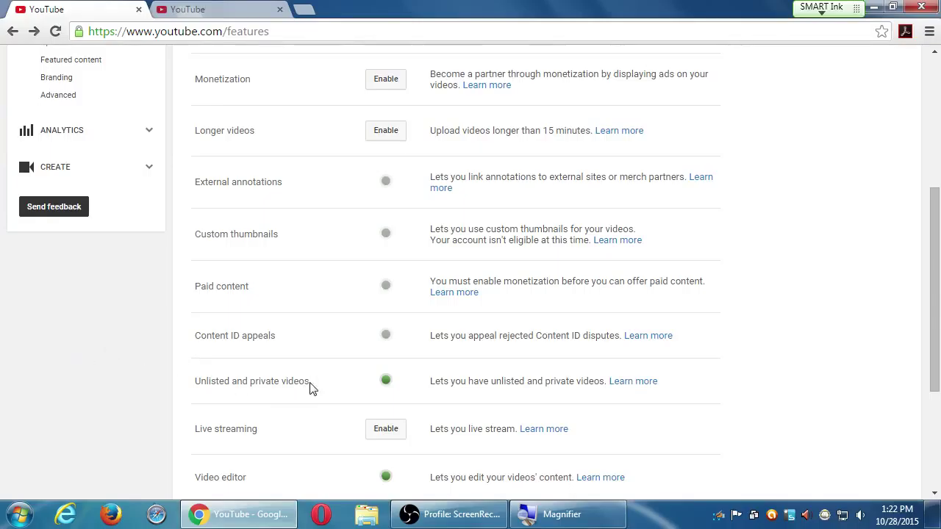
drag(311, 388, 253, 383)
click(254, 383)
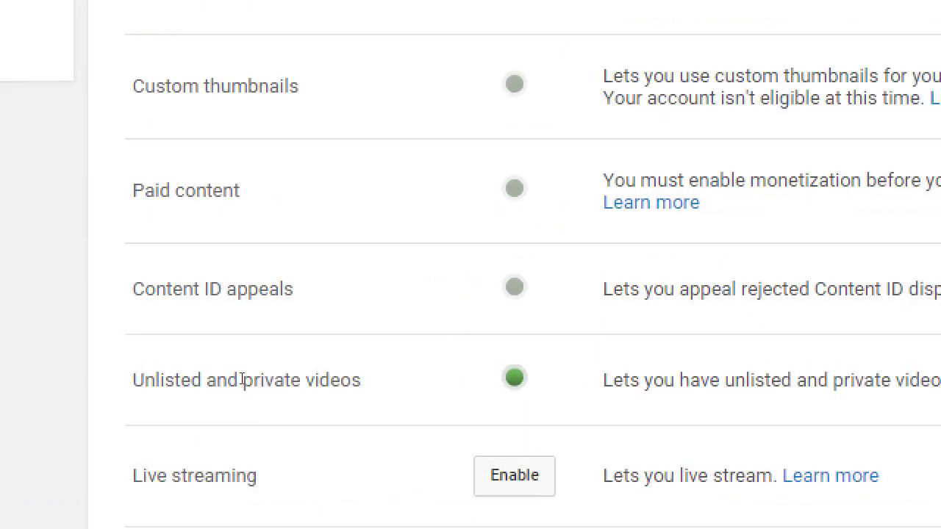
Examine the unlisted and private videos entry and the live streaming entry in the channel feature list
drag(362, 381, 314, 388)
click(200, 389)
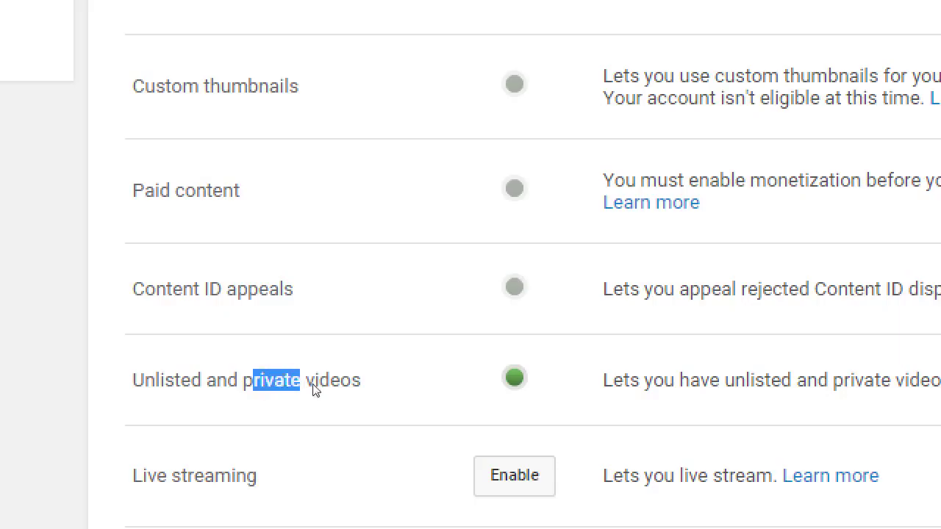
click(315, 389)
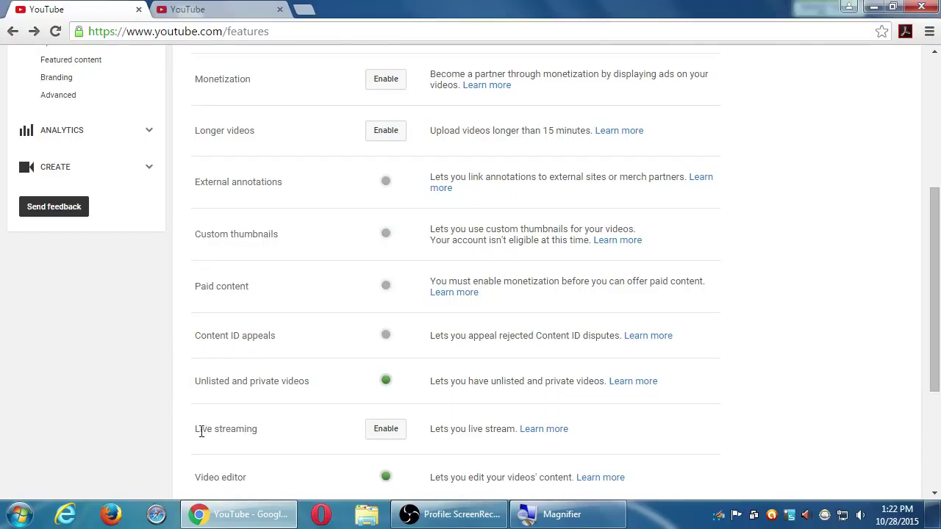
drag(201, 431, 237, 429)
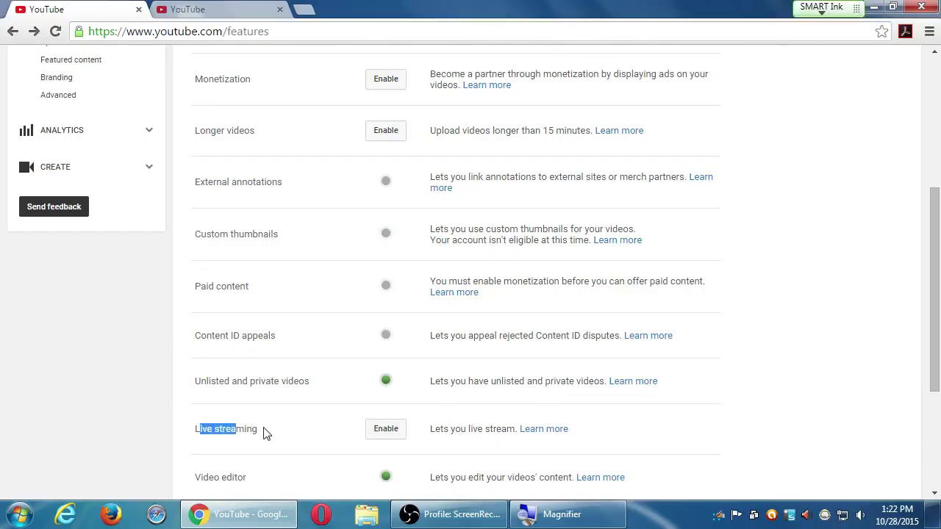
click(267, 433)
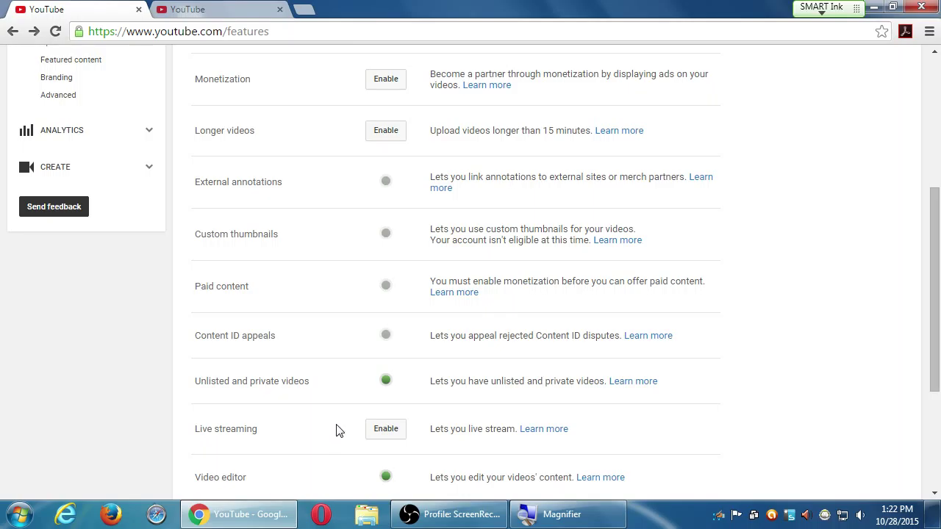
scroll(335, 427, down, 1)
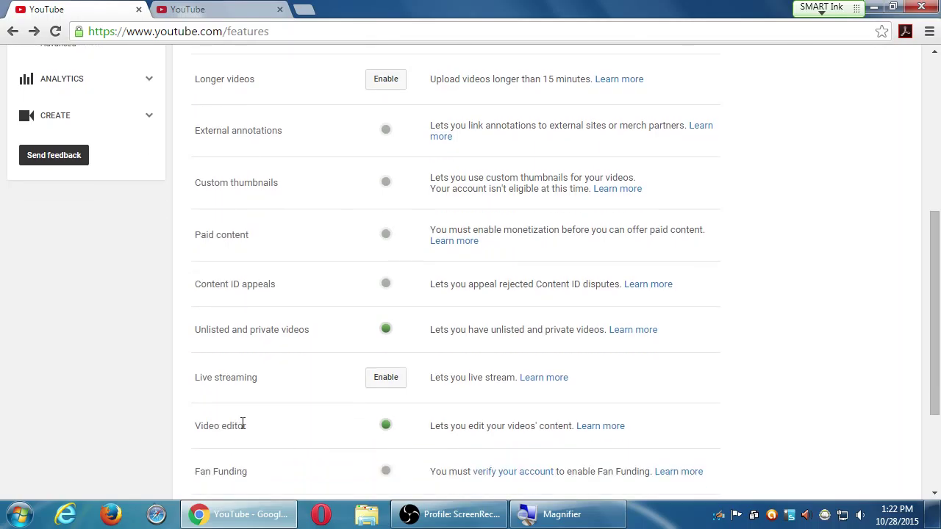
drag(256, 378, 195, 51)
click(280, 386)
Examine the video editor and Fan Funding entries at the end of the channel feature list
drag(250, 433, 195, 425)
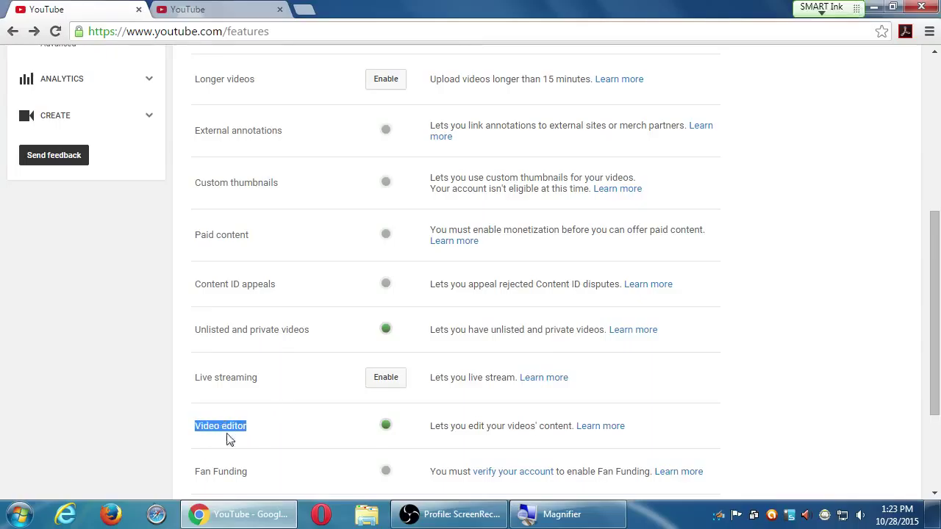
click(272, 445)
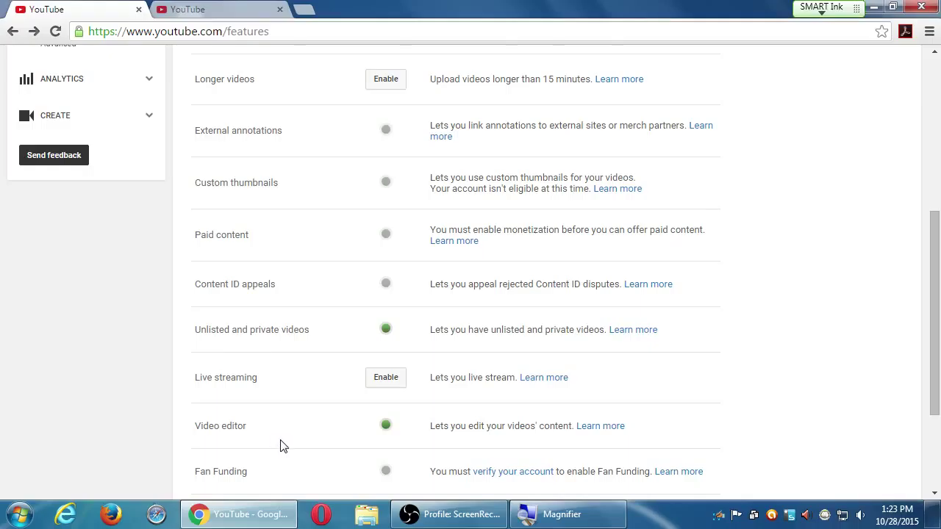
scroll(281, 447, down, 3)
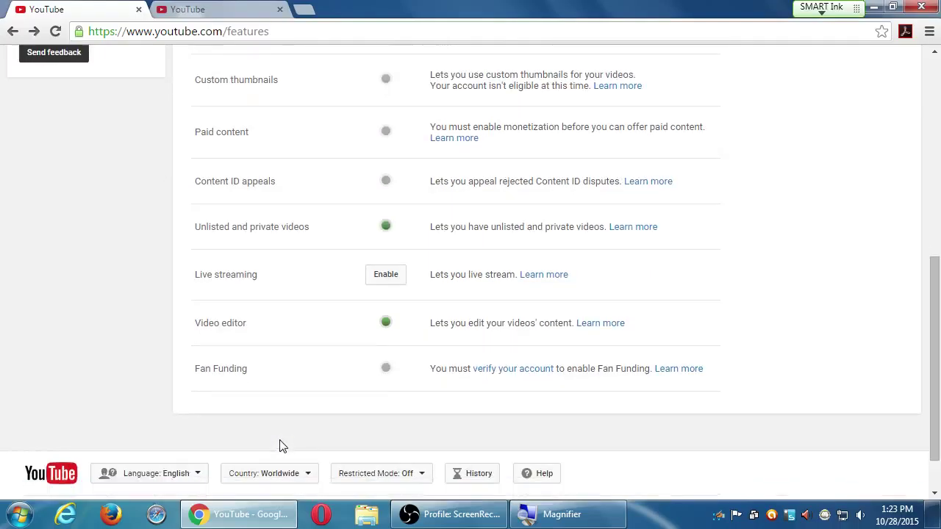
drag(252, 381, 193, 370)
click(263, 374)
Review the whole channel features page once more, from the account status down to the last feature and back
scroll(212, 396, up, 6)
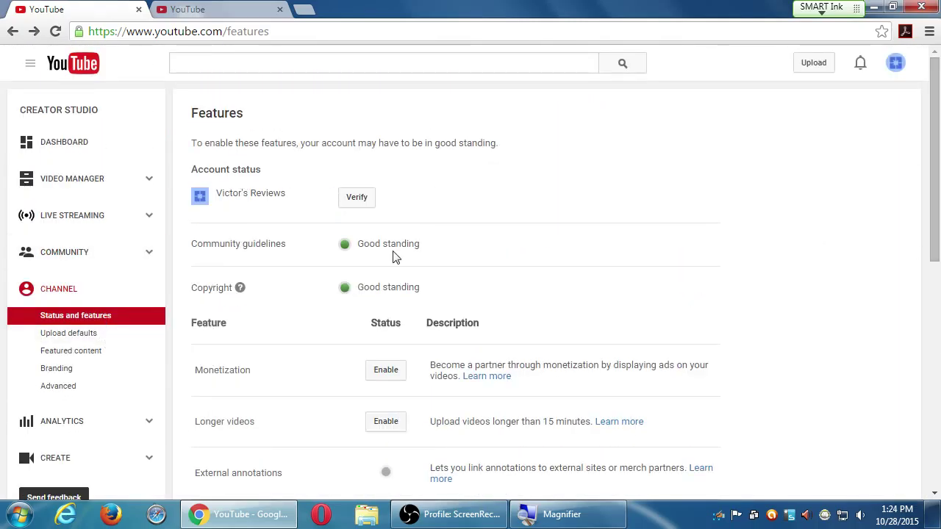
scroll(790, 235, down, 7)
scroll(789, 235, up, 7)
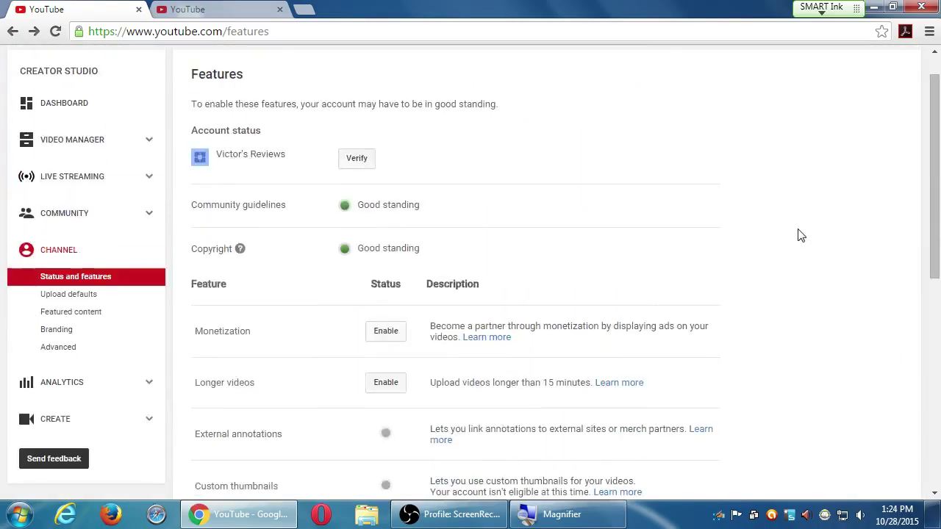
scroll(801, 235, up, 1)
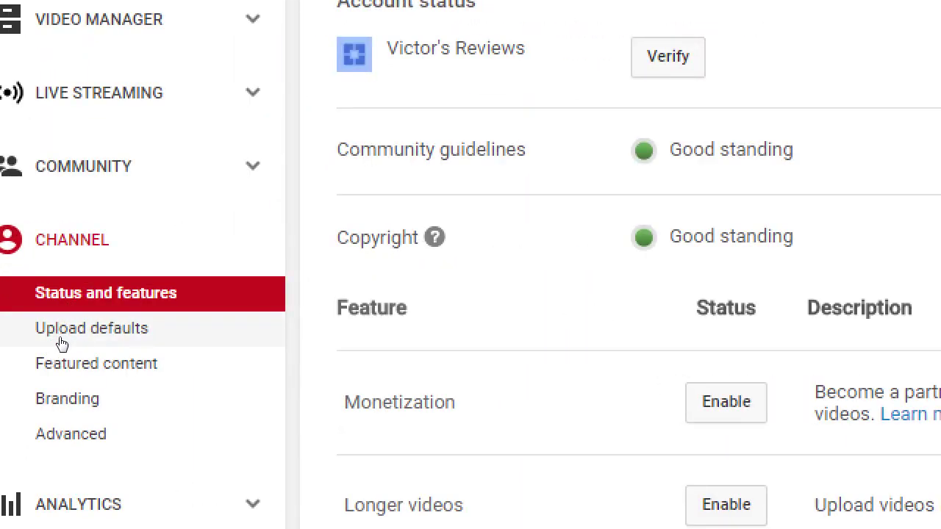
Open the channel's upload defaults and look at the available privacy options without changing the setting
click(62, 342)
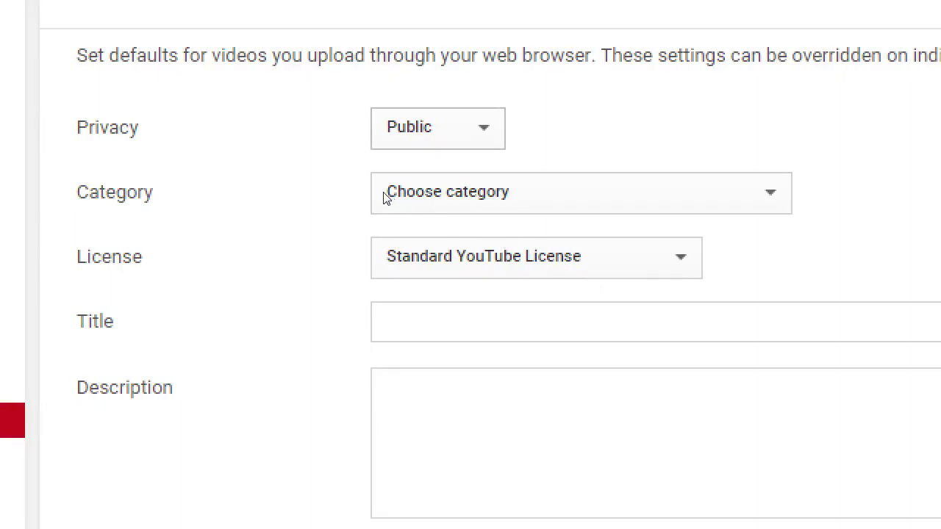
click(464, 100)
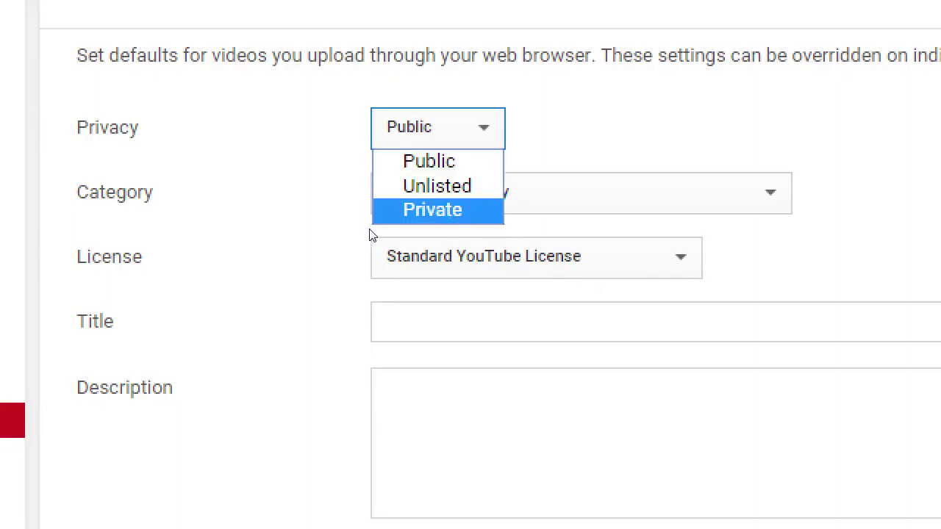
key(Escape)
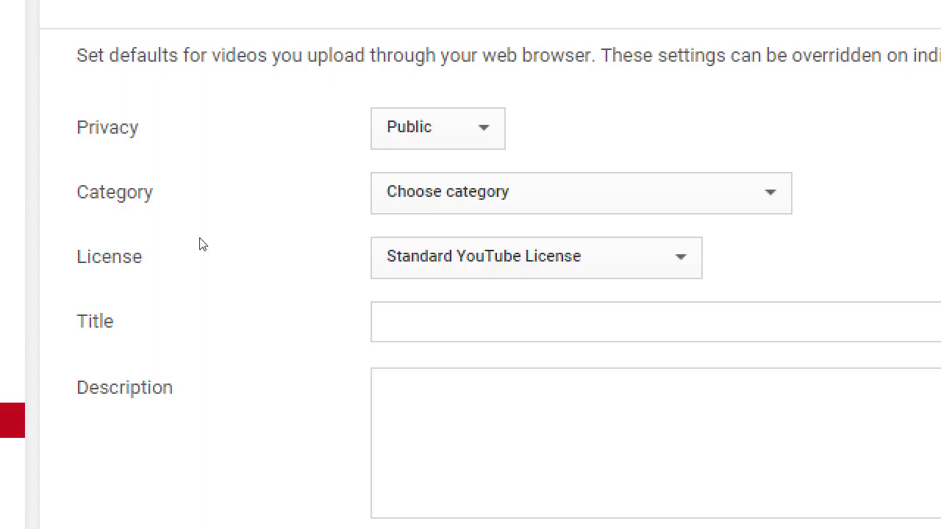
Look through the available default video categories, from Autos & Vehicles to Travel & Events, without choosing one
click(372, 213)
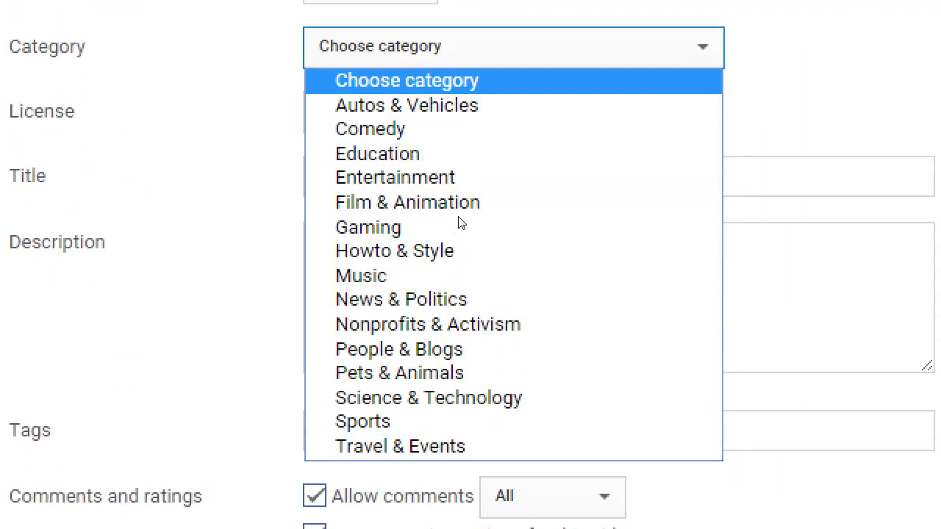
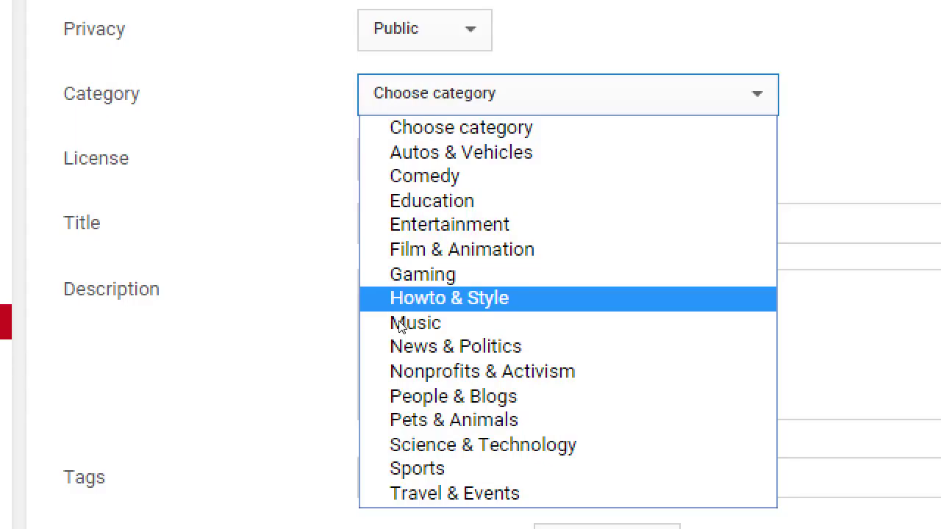
key(Up)
key(Up)
key(Up)
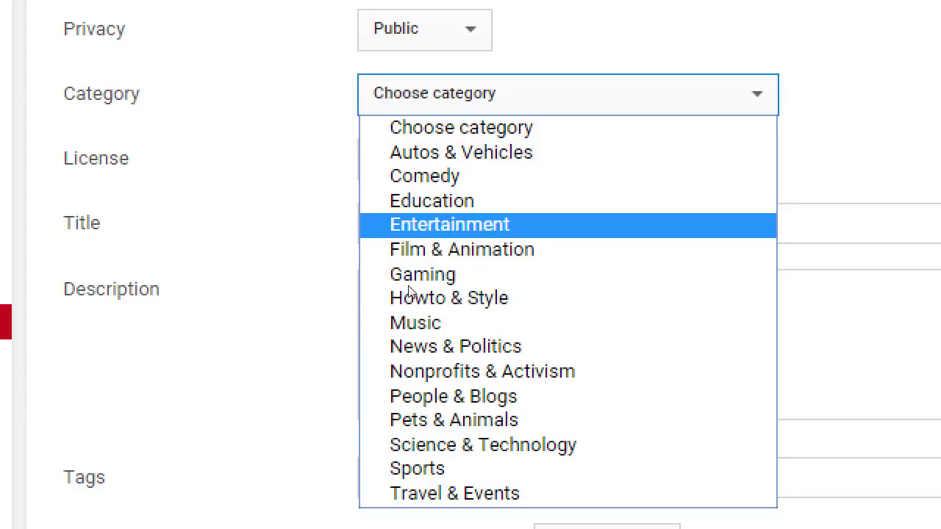
key(Down)
key(Down)
key(Down)
key(Down)
key(Down)
key(Down)
key(Down)
key(Down)
key(Down)
key(Up)
key(Up)
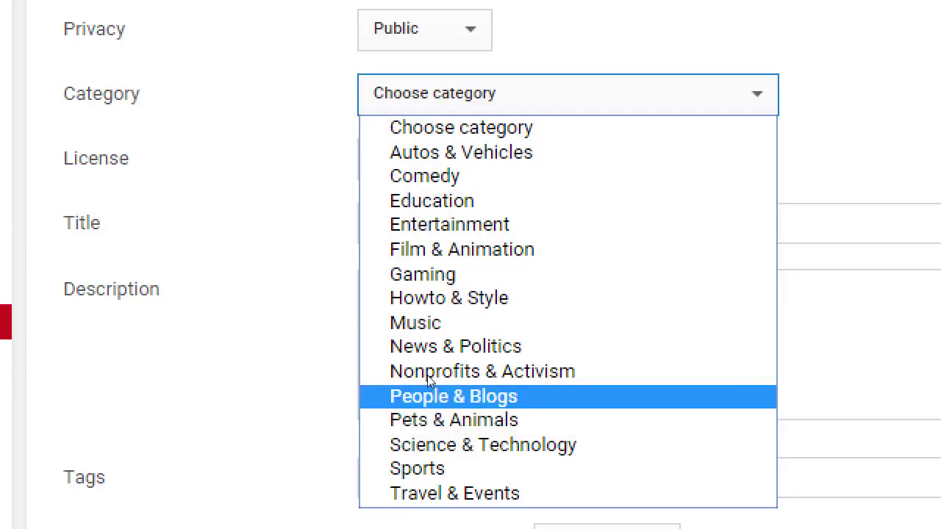
key(Up)
key(Up)
key(Up)
key(Up)
key(Up)
key(Up)
key(Up)
key(Up)
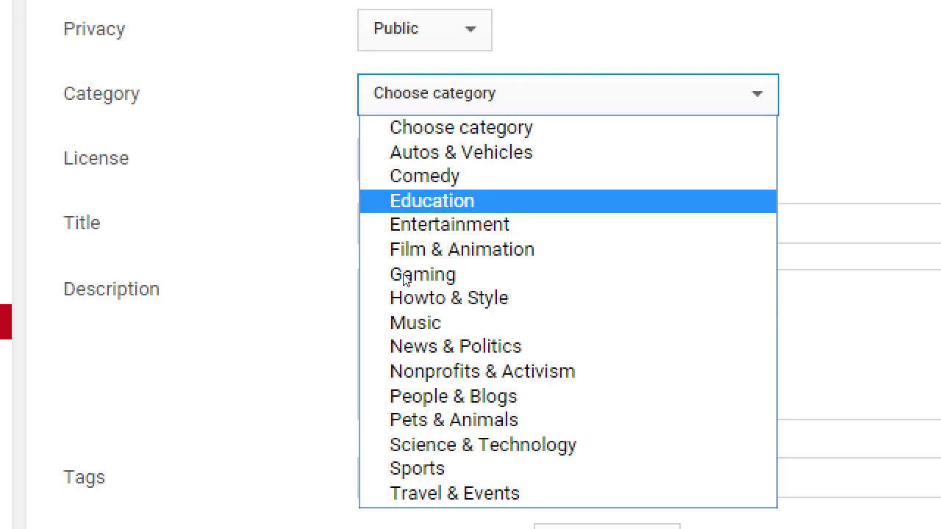
key(Up)
key(Up)
key(Up)
key(Return)
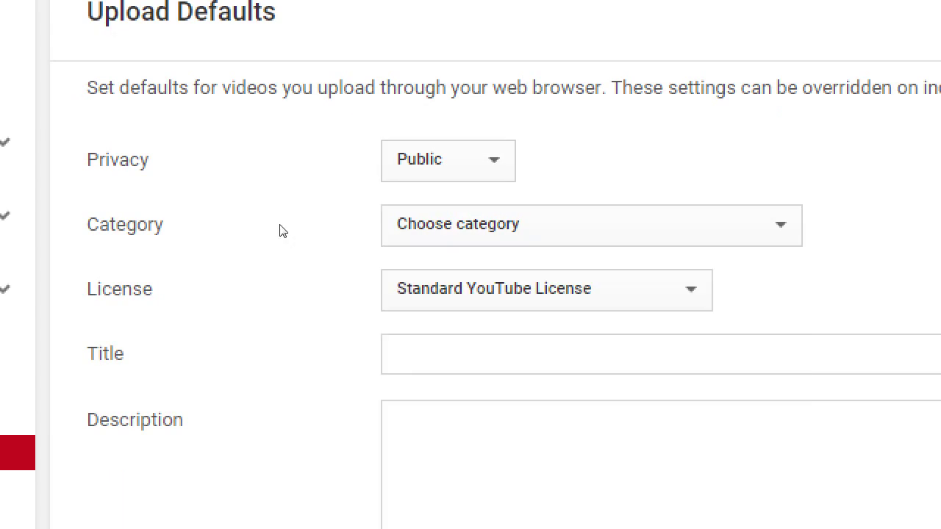
Search the web for youtube categories in the second browser tab and look through the results
key(ctrl+Tab)
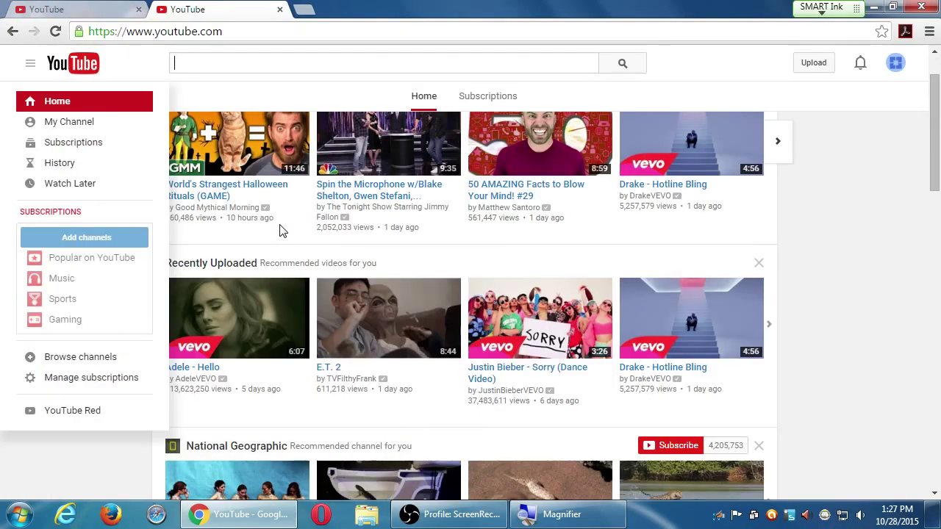
key(ctrl+l)
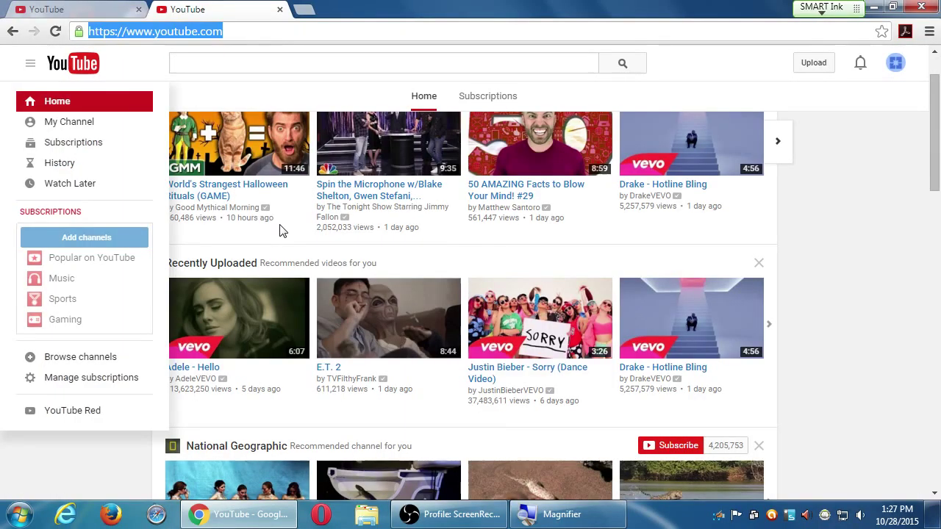
text(youtube cate)
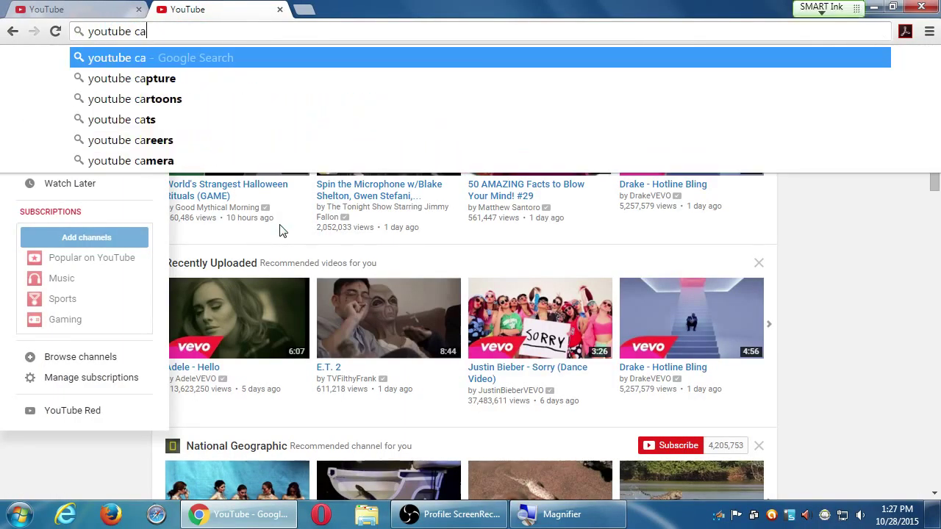
key(Down)
key(Return)
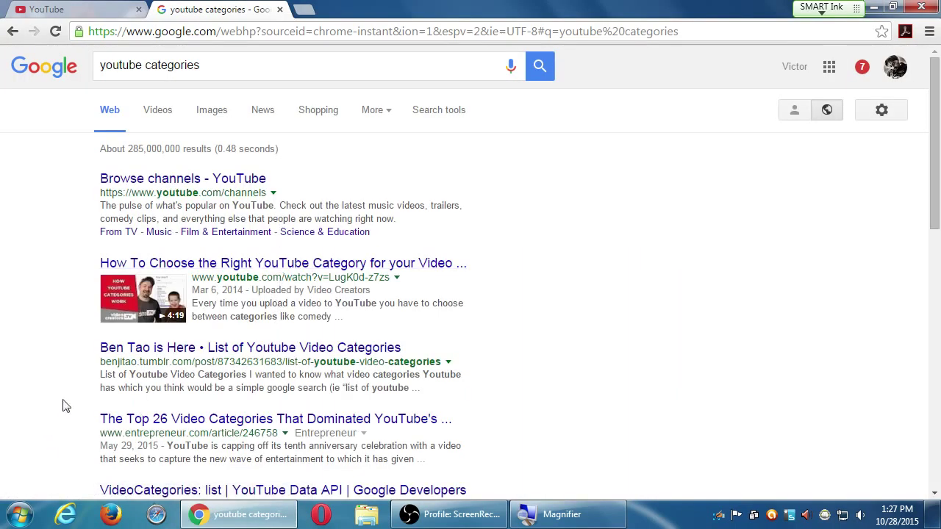
scroll(65, 401, down, 1)
scroll(65, 397, down, 2)
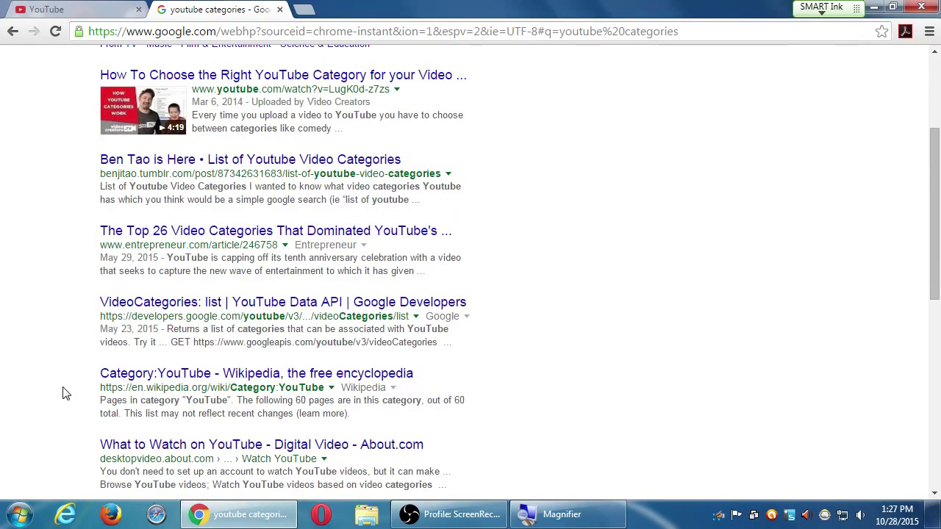
scroll(63, 393, down, 2)
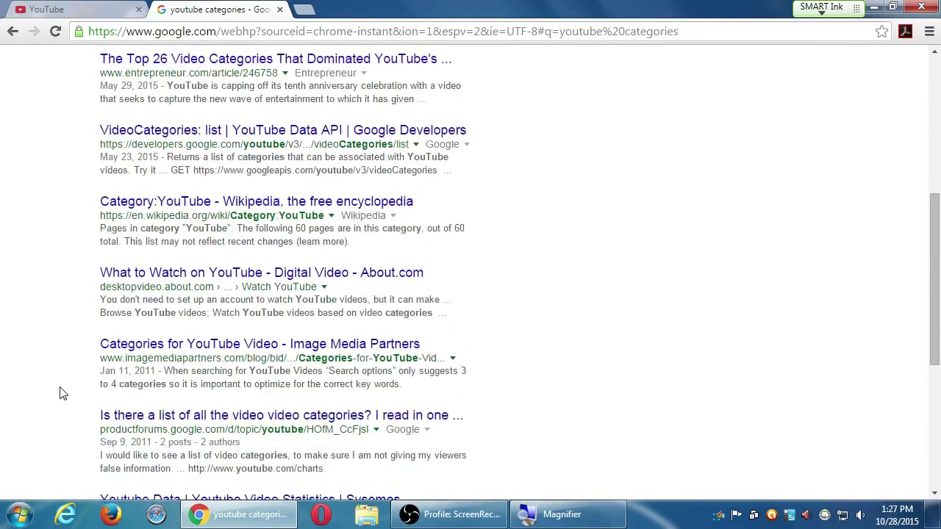
Return to the upload defaults tab and set the default video category to People & Blogs
click(86, 7)
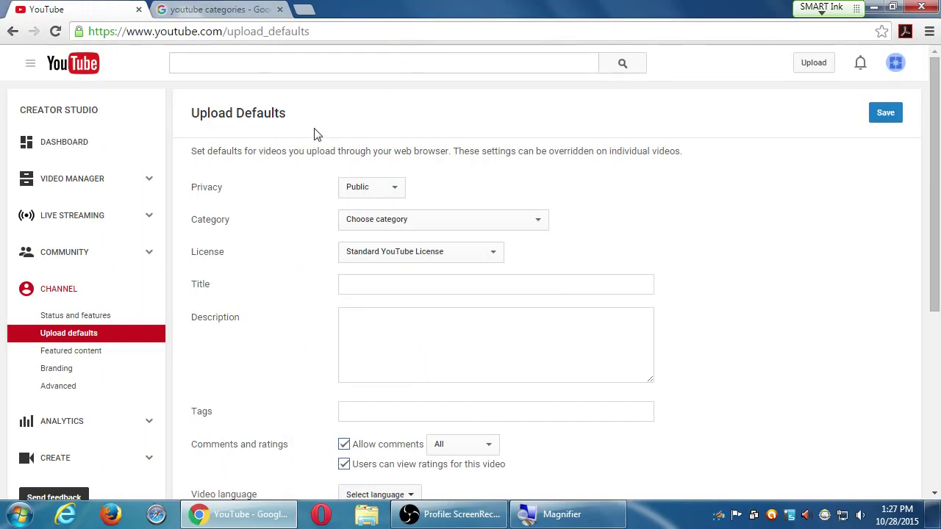
click(371, 225)
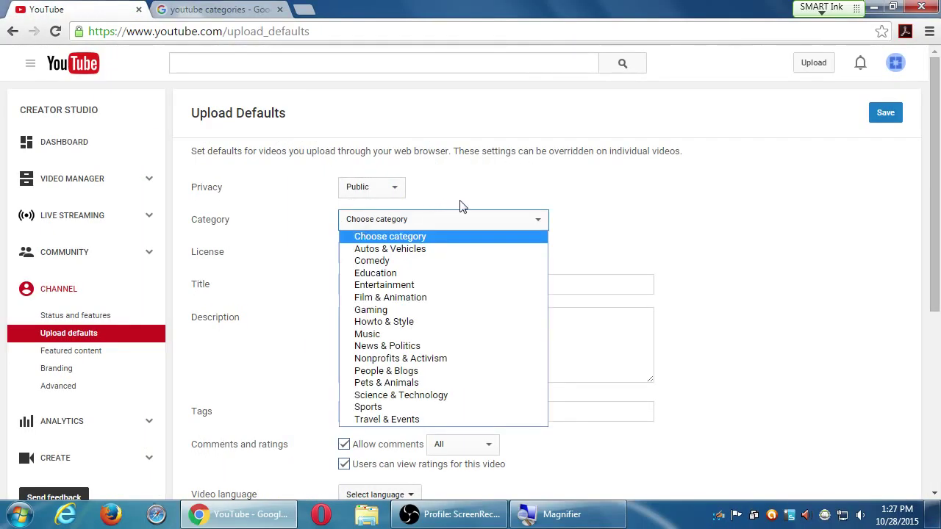
key(Down)
key(Down)
key(Down)
key(Down)
key(Down)
key(Down)
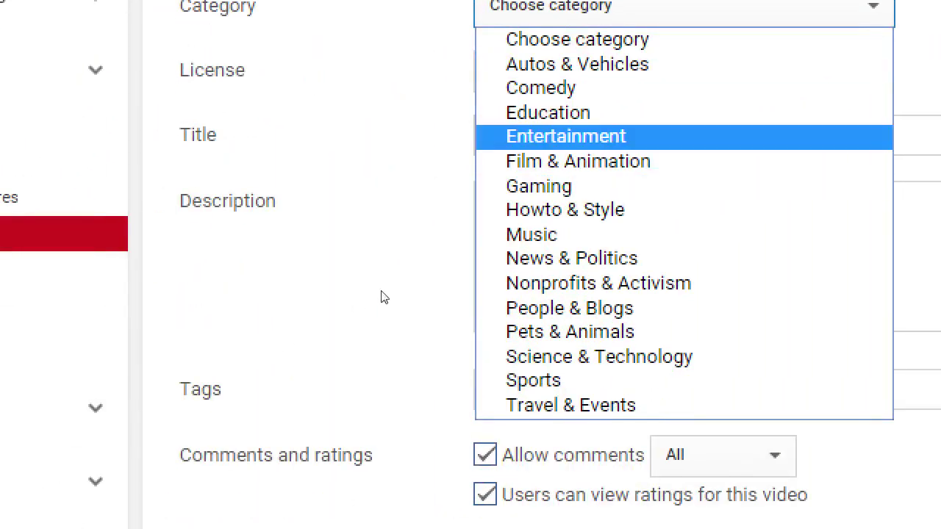
key(Up)
key(Up)
key(Up)
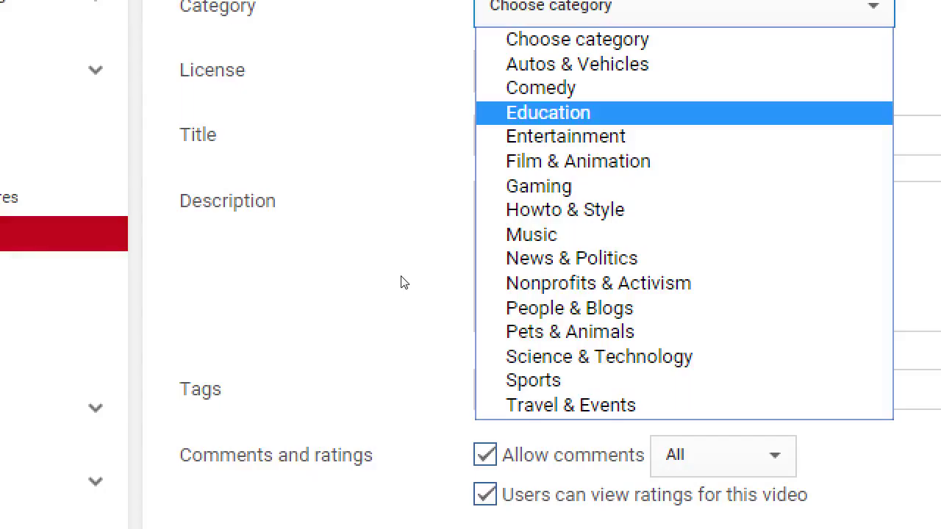
key(f)
key(p)
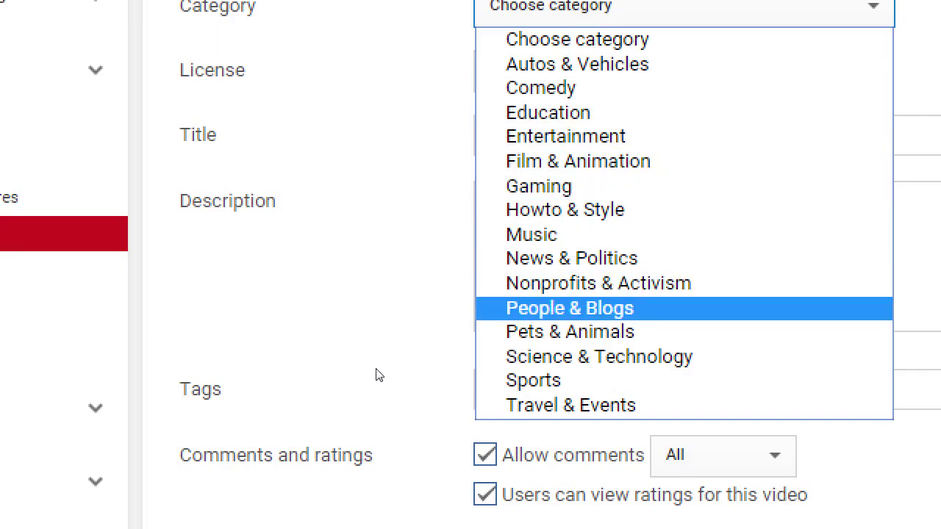
key(Return)
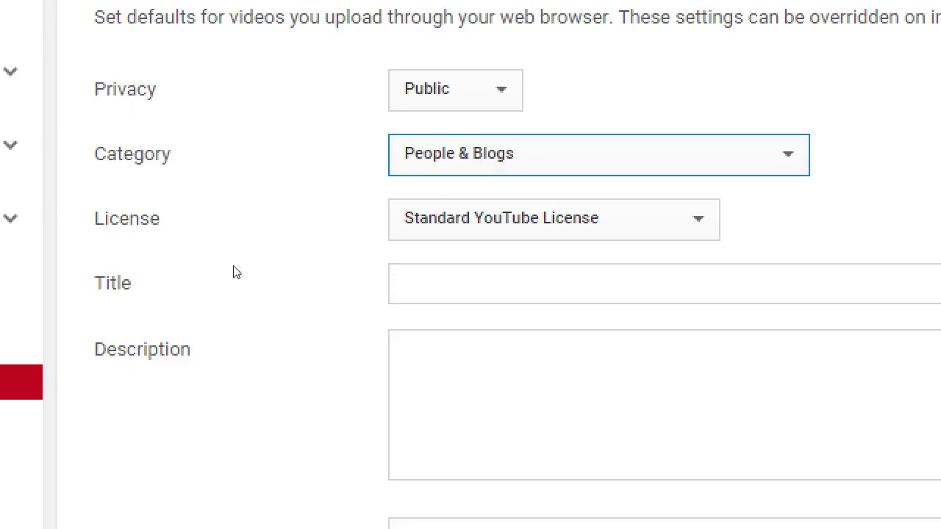
Examine the available default license options and look over the remaining upload default settings without changing them
drag(252, 168, 269, 165)
click(226, 258)
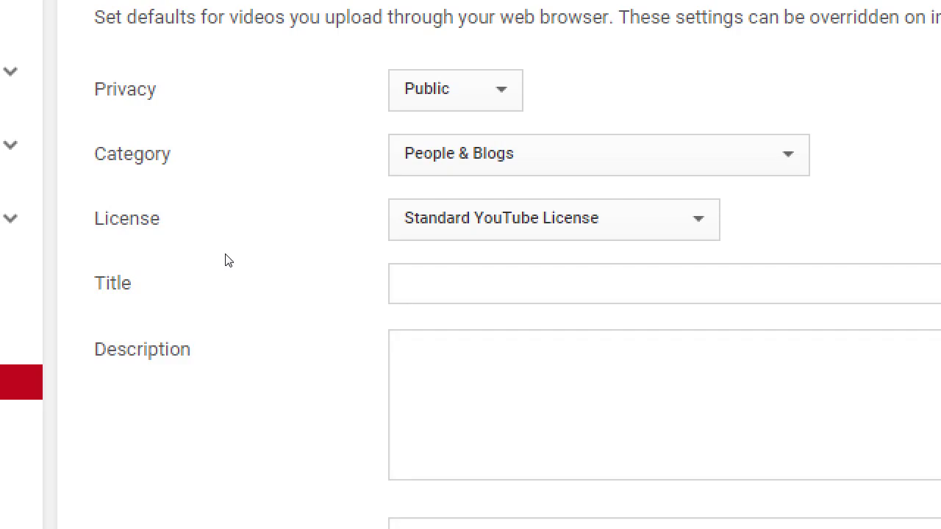
double_click(205, 256)
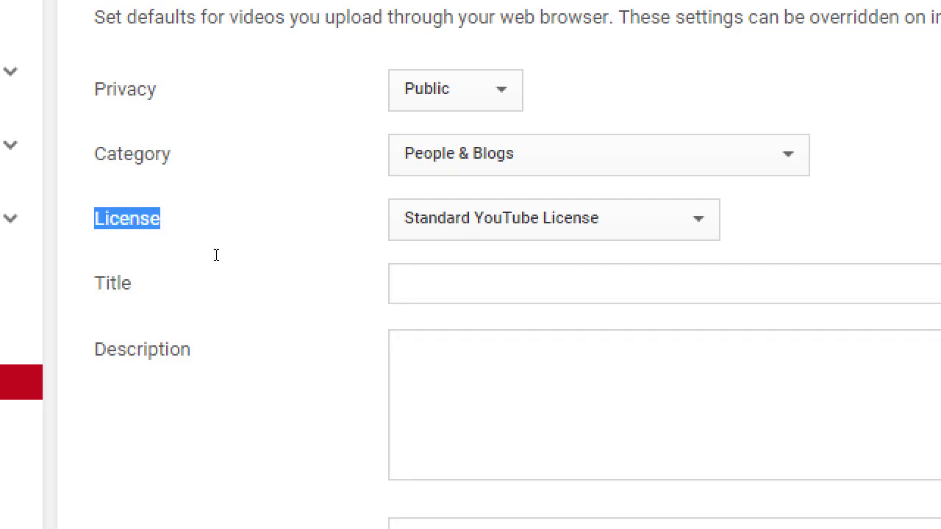
click(350, 256)
key(alt+Down)
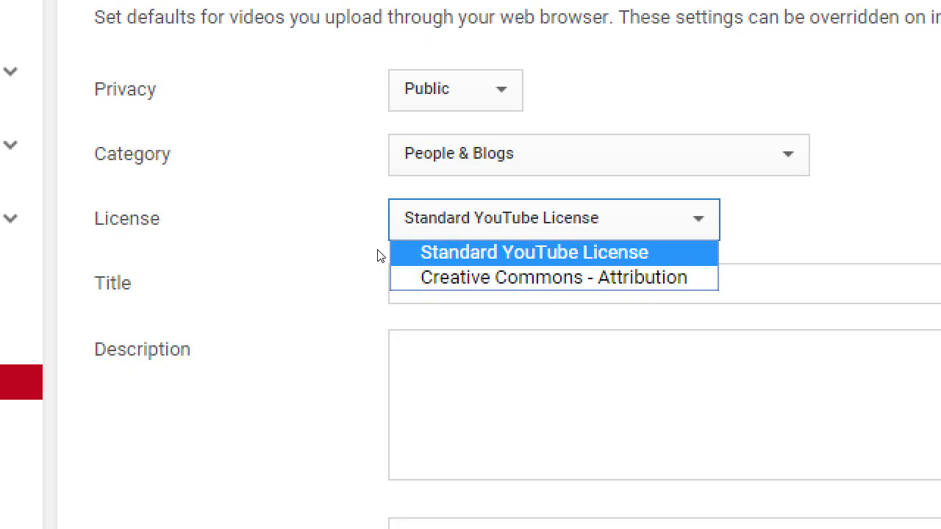
scroll(735, 258, down, 5)
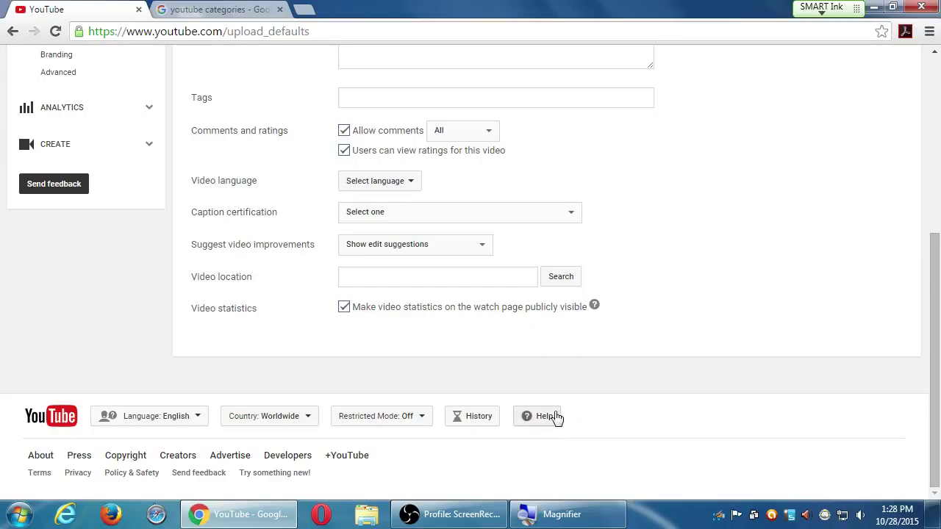
scroll(557, 417, up, 1)
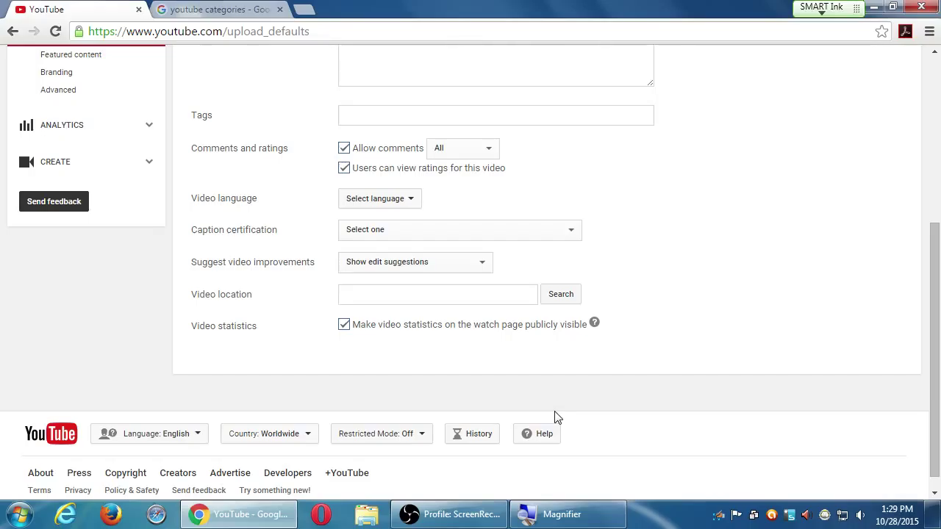
scroll(554, 416, up, 3)
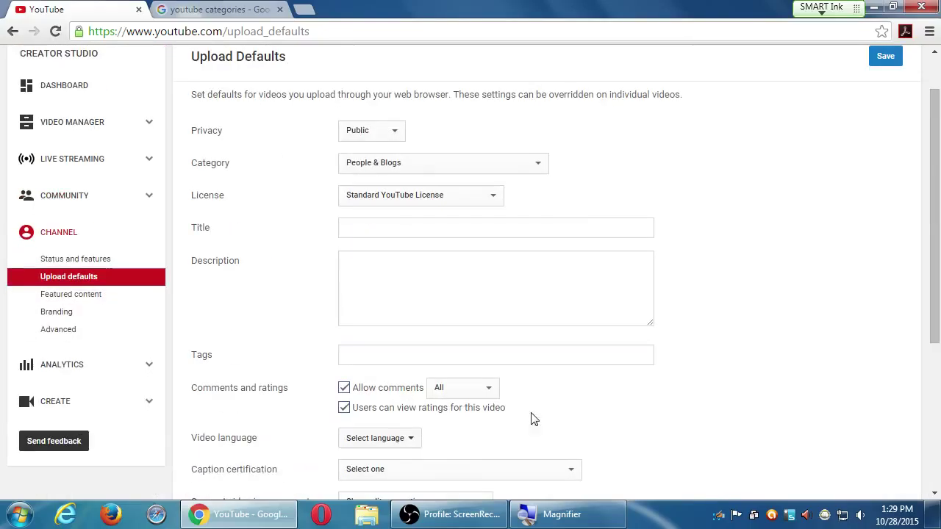
Try Creative Commons - Attribution as the default license and restore Standard YouTube License
click(464, 203)
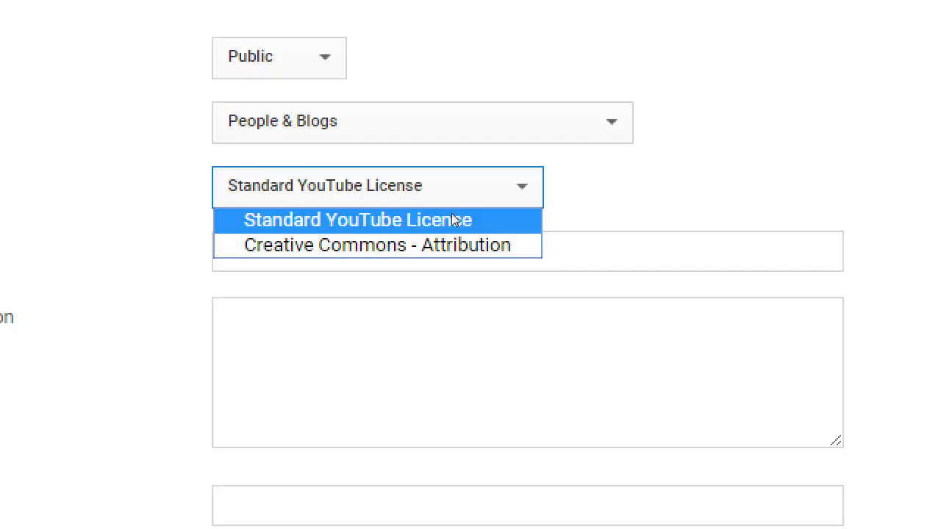
click(448, 245)
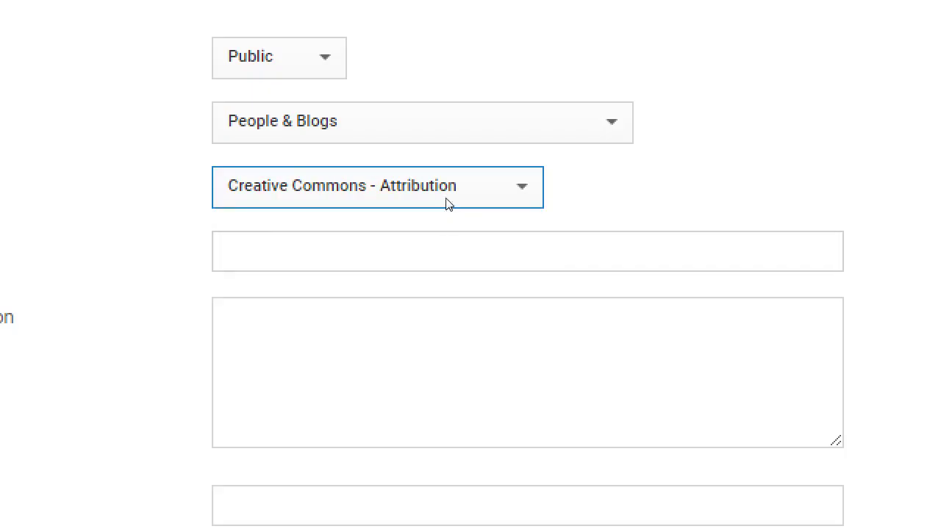
click(451, 202)
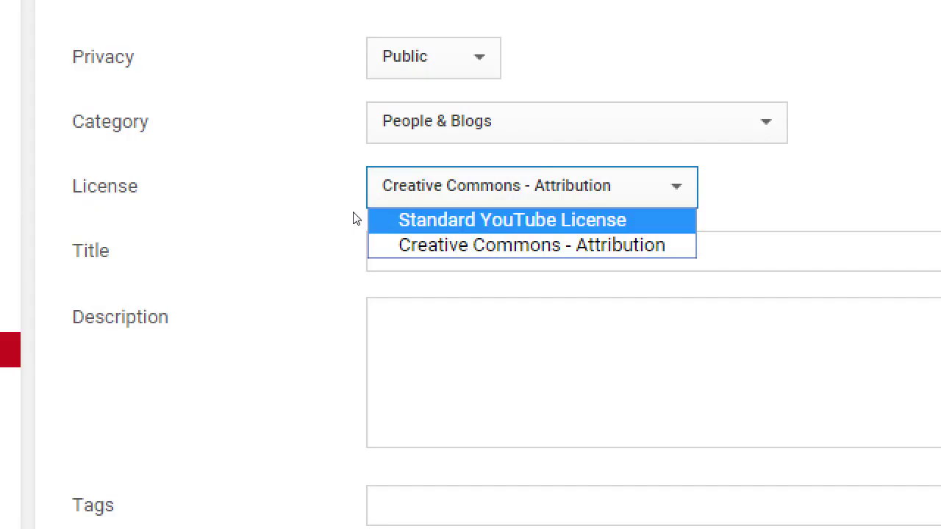
click(356, 220)
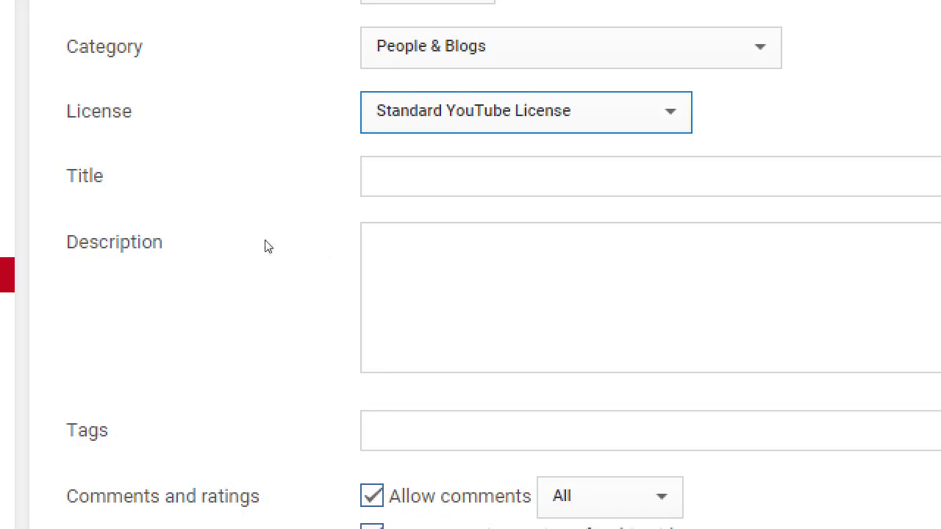
Set the default video title to Review, replacing any other trial text
key(Tab)
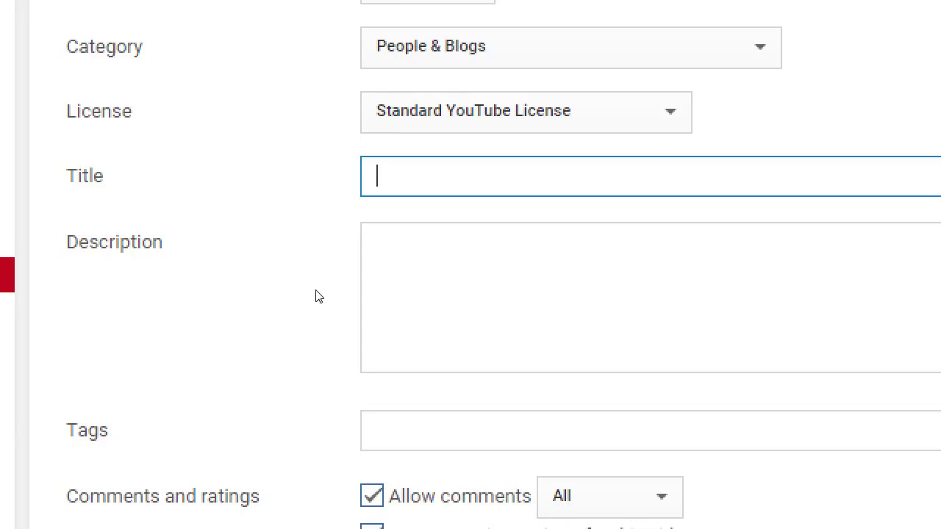
text(How Ton)
key(BackSpace)
key(BackSpace)
key(BackSpace)
key(BackSpace)
key(BackSpace)
key(BackSpace)
key(BackSpace)
key(BackSpace)
text(Review)
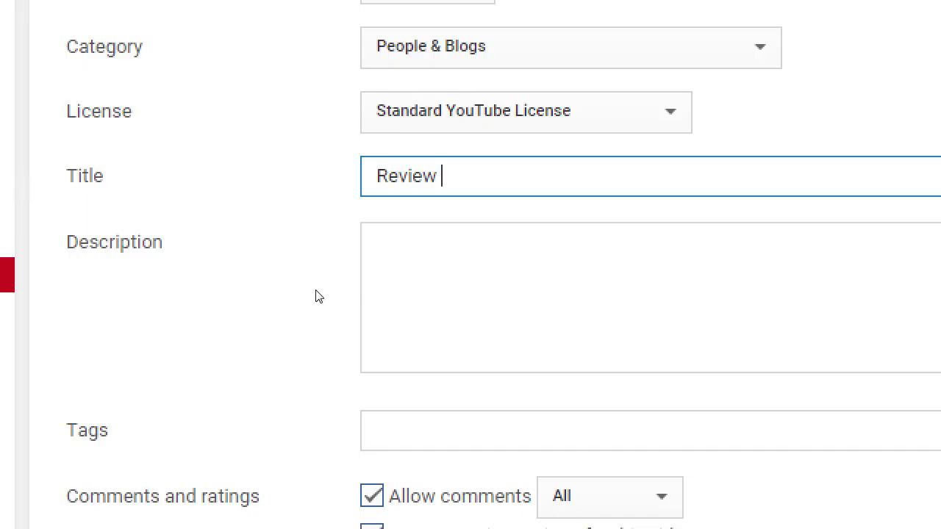
key(Tab)
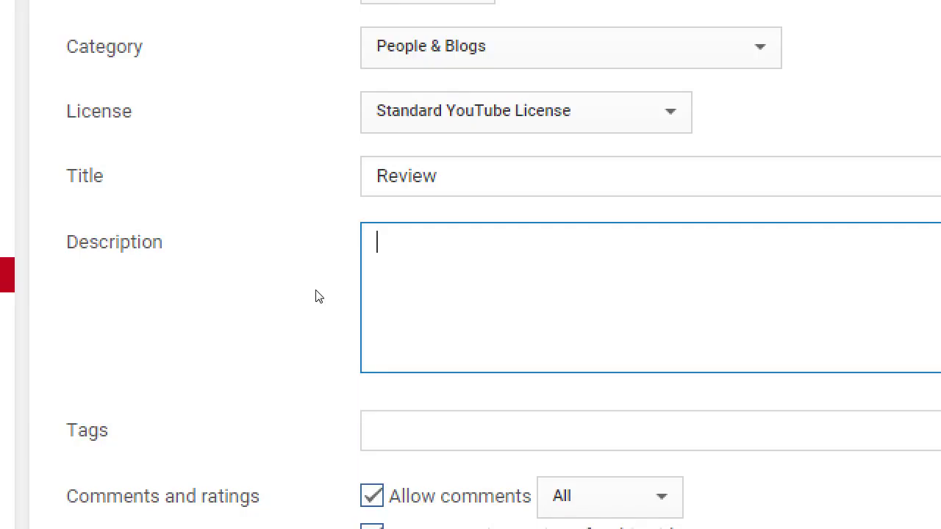
text(http://)
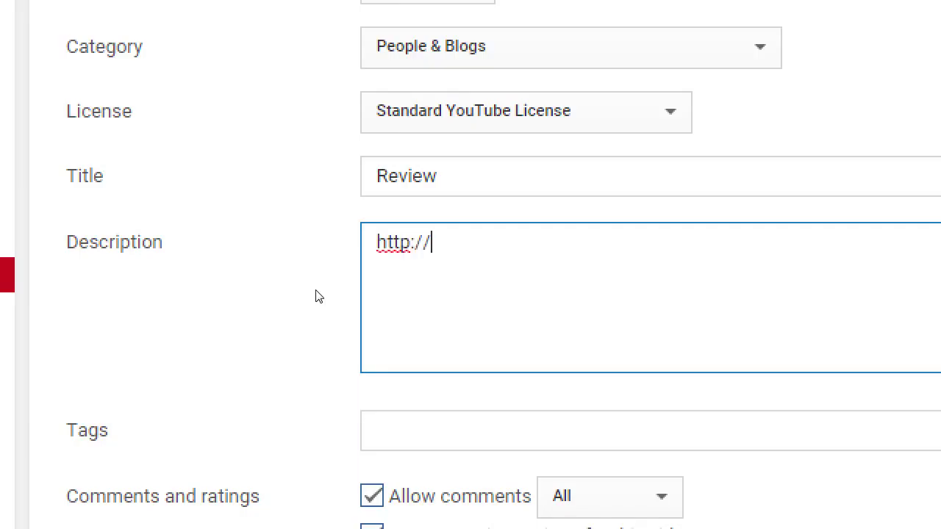
text(victor.com)
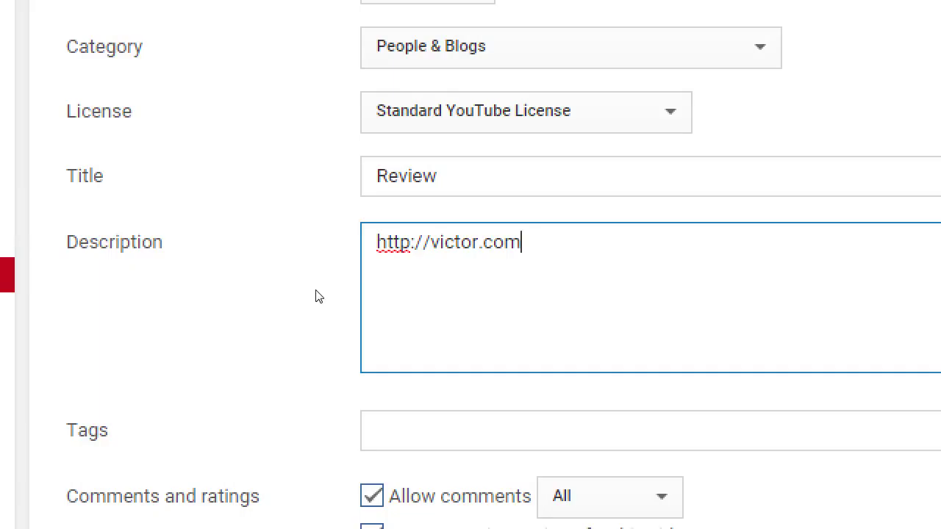
key(Return)
key(BackSpace)
Try college as a default tag and remove it again
key(Tab)
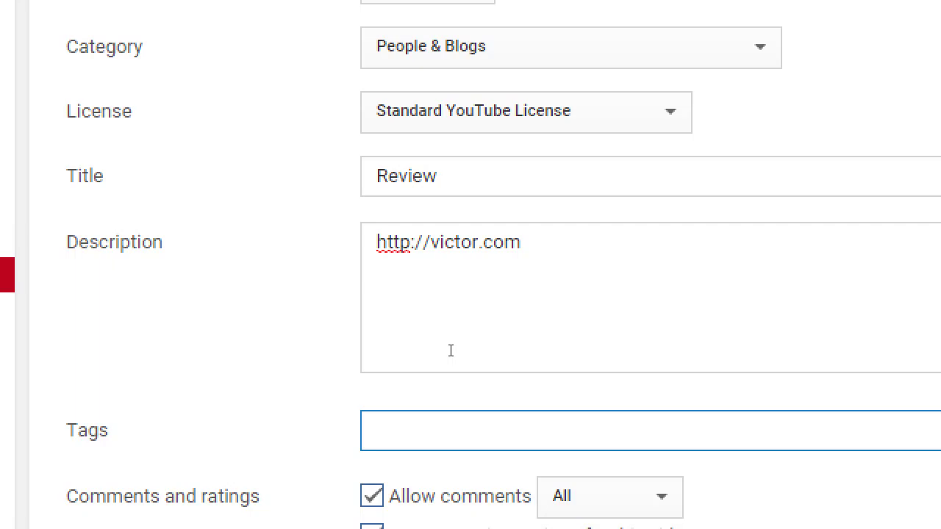
text(college)
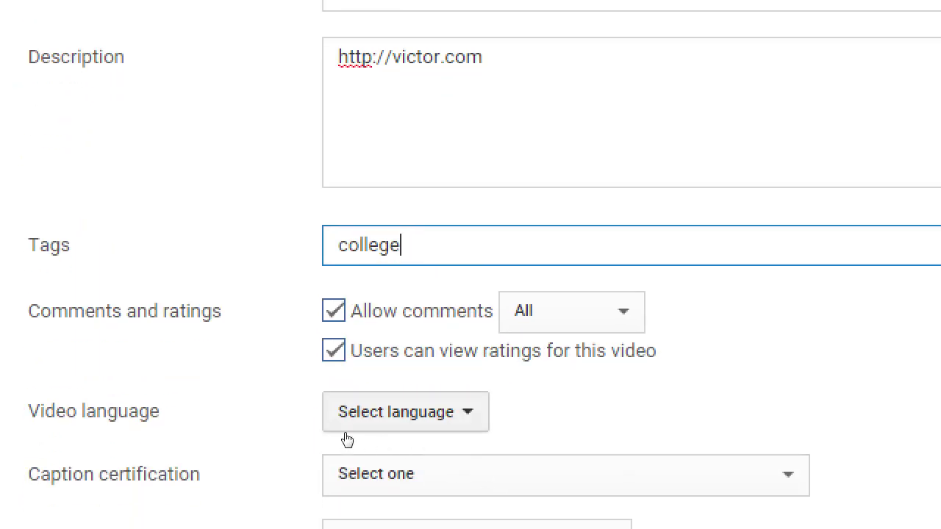
key(BackSpace)
key(BackSpace)
key(BackSpace)
key(BackSpace)
key(BackSpace)
key(BackSpace)
key(BackSpace)
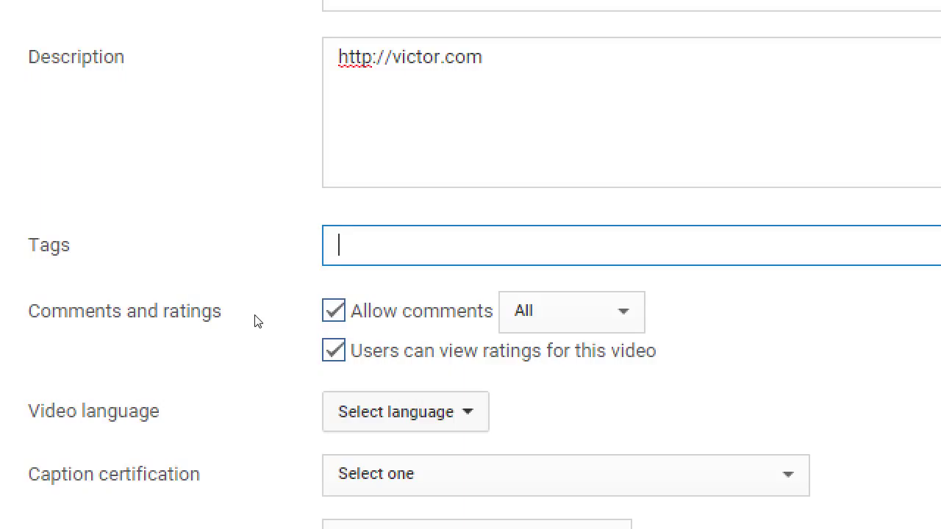
Try the phrase how-to install wordpress as a default tag and clear it
text(how-to install wordr)
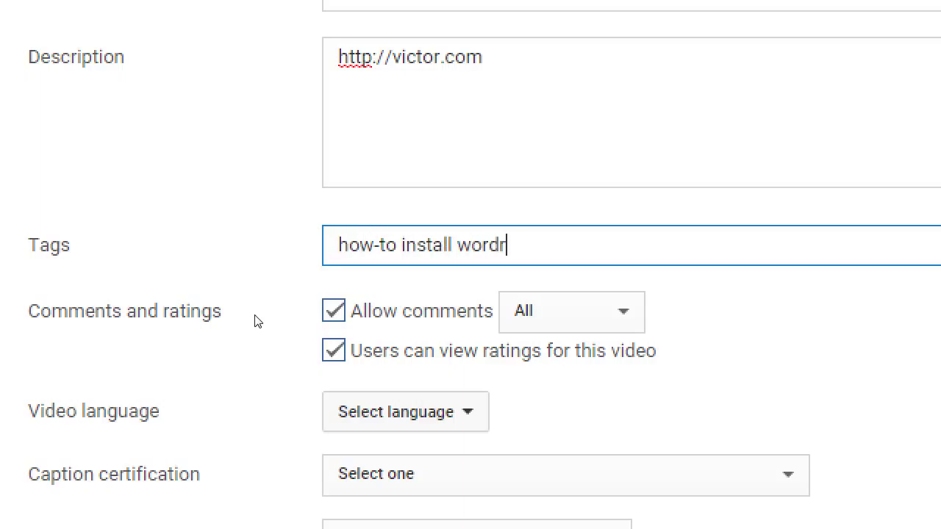
key(BackSpace)
text(press)
key(ctrl+a)
key(BackSpace)
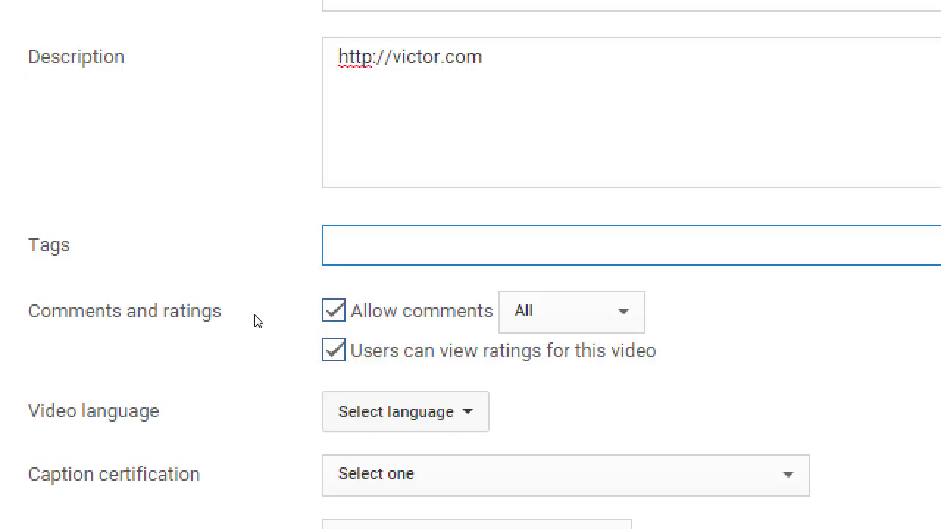
Try victorreviews and reviews as comma-separated default tags and delete both
text(victorreviews)
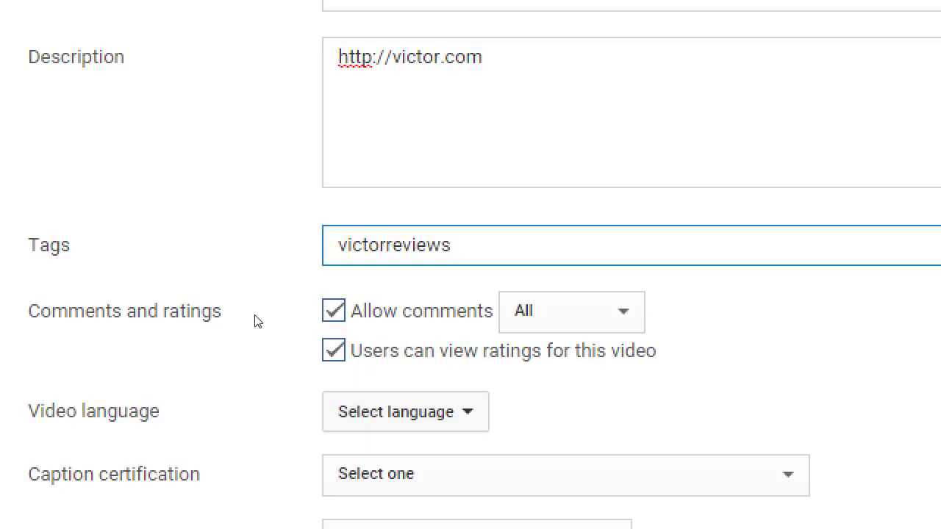
text(, reviews,)
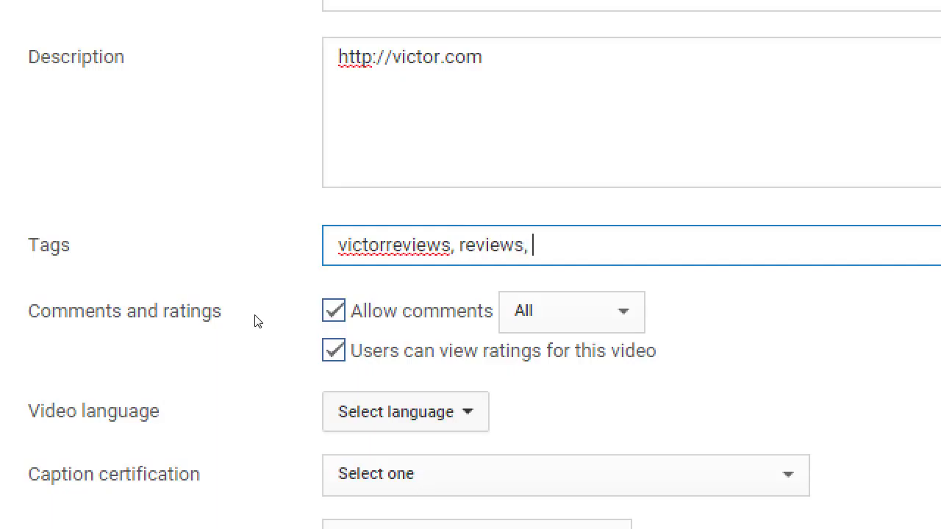
key(BackSpace)
key(BackSpace)
key(BackSpace)
key(BackSpace)
key(BackSpace)
key(BackSpace)
key(BackSpace)
key(BackSpace)
key(BackSpace)
key(BackSpace)
key(BackSpace)
key(BackSpace)
key(BackSpace)
key(BackSpace)
key(BackSpace)
key(BackSpace)
key(BackSpace)
key(BackSpace)
key(BackSpace)
key(BackSpace)
key(BackSpace)
Try cat video as a default tag without quotation marks and erase it
text(m)
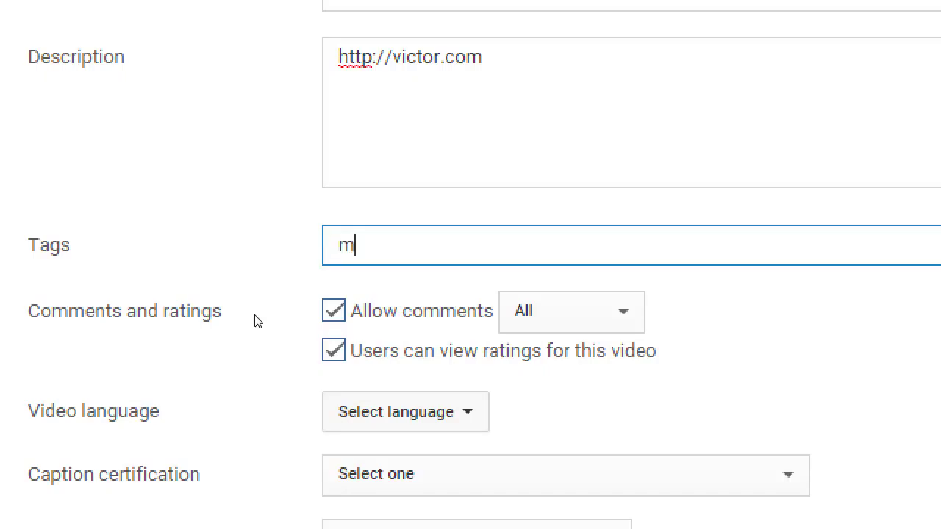
key(BackSpace)
text(cat video)
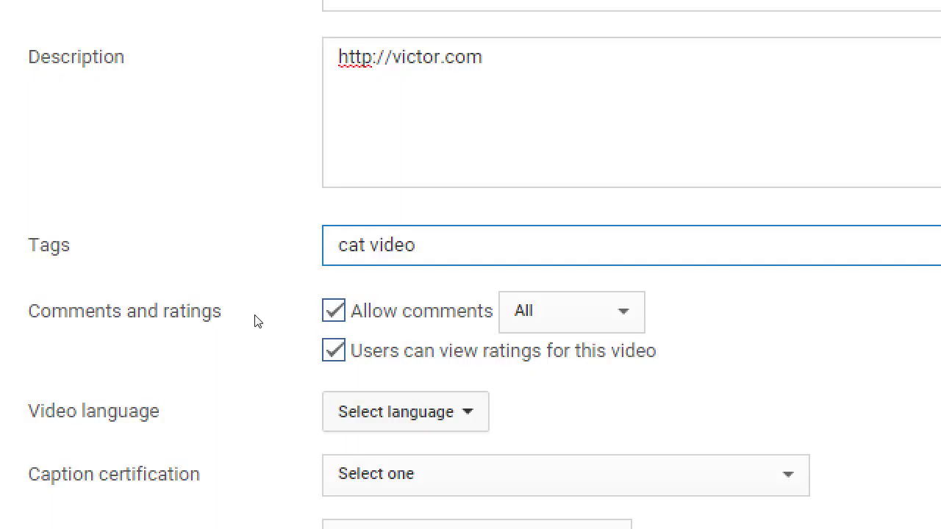
key(BackSpace)
key(BackSpace)
key(BackSpace)
key(BackSpace)
key(BackSpace)
key(BackSpace)
key(BackSpace)
key(BackSpace)
key(BackSpace)
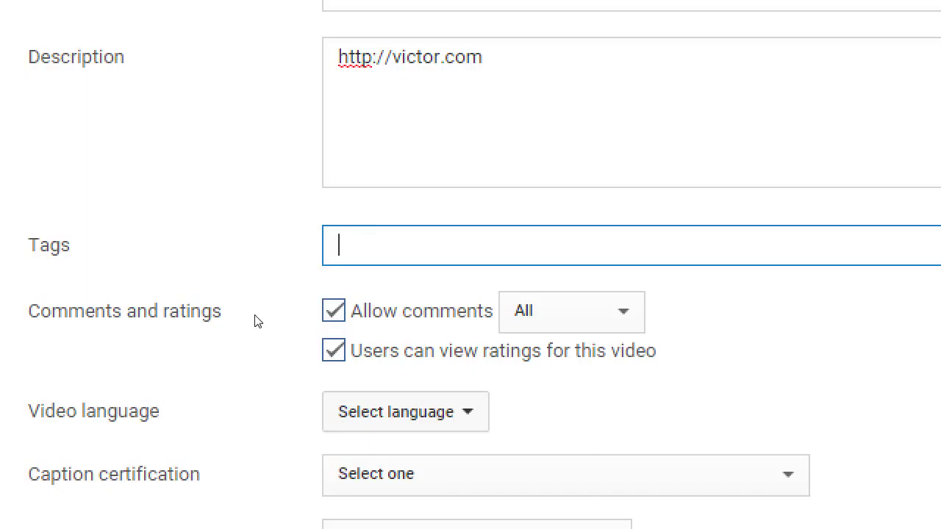
Try "cat videos" in quotation marks as a default tag, strip the quotation marks and empty the tags
text("")
key(Left)
text(cat videos)
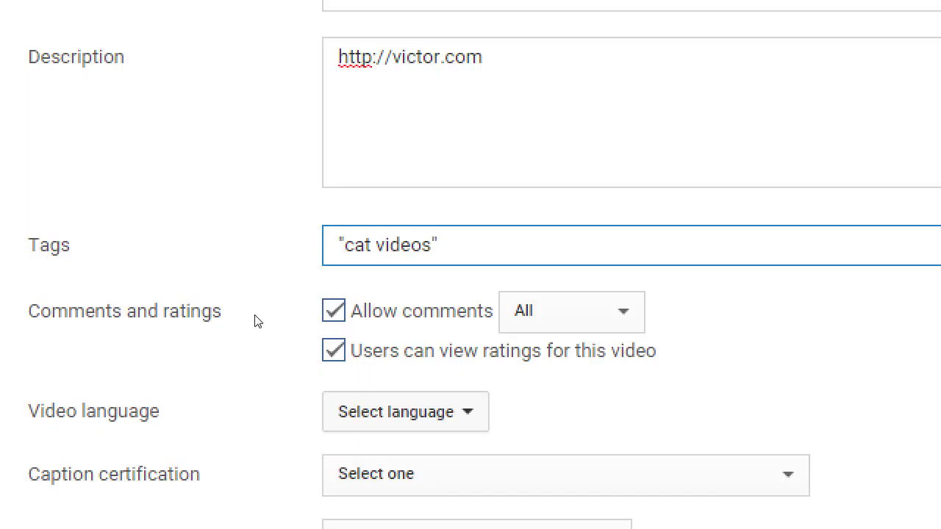
key(Delete)
key(Home)
key(Delete)
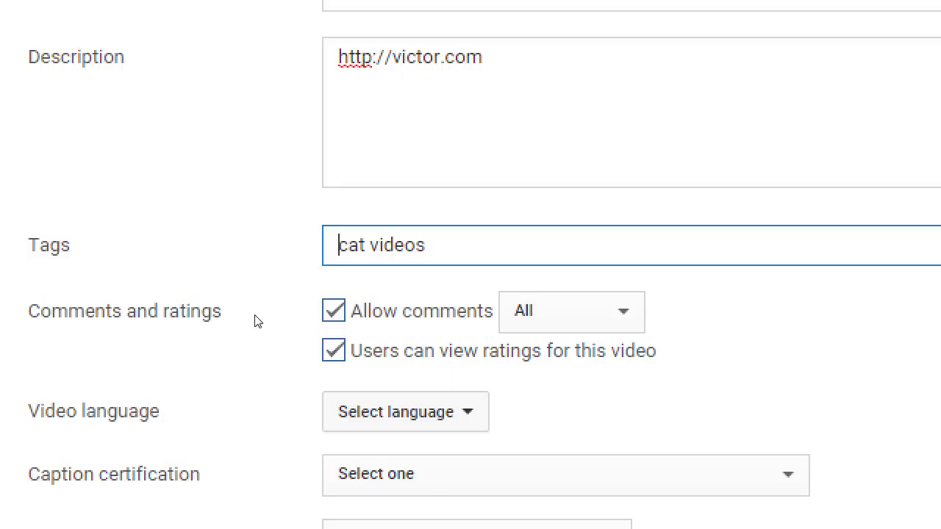
key(ctrl+a)
key(Delete)
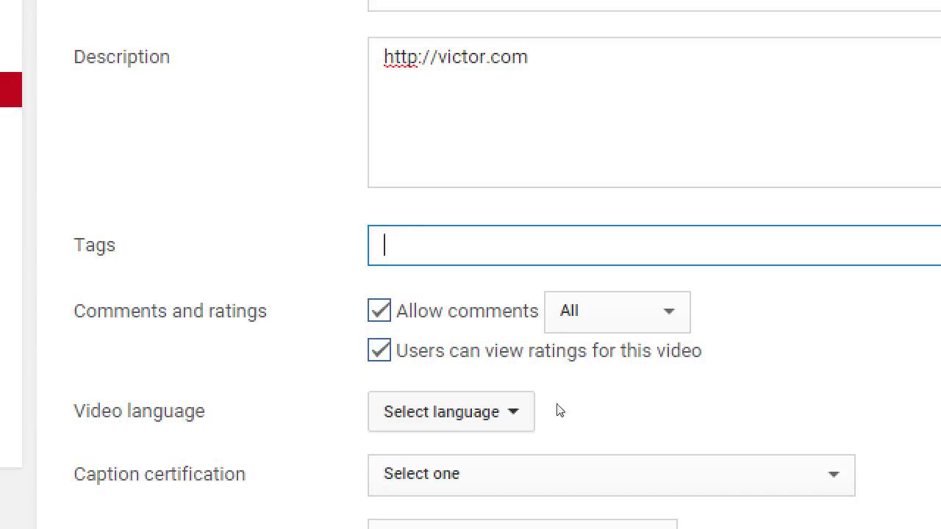
Keep comments allowed by default and limit them to Approved
key(Tab)
key(space)
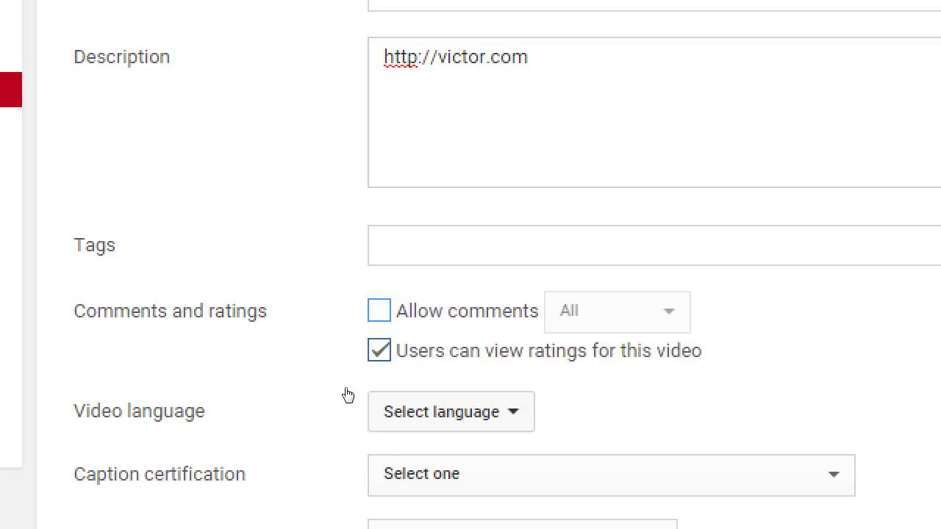
key(space)
key(Tab)
key(space)
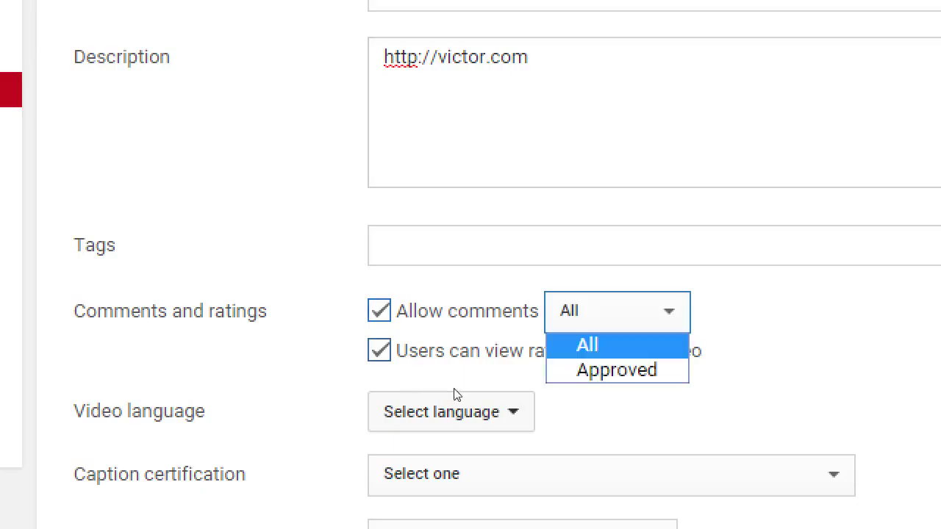
key(Down)
key(Return)
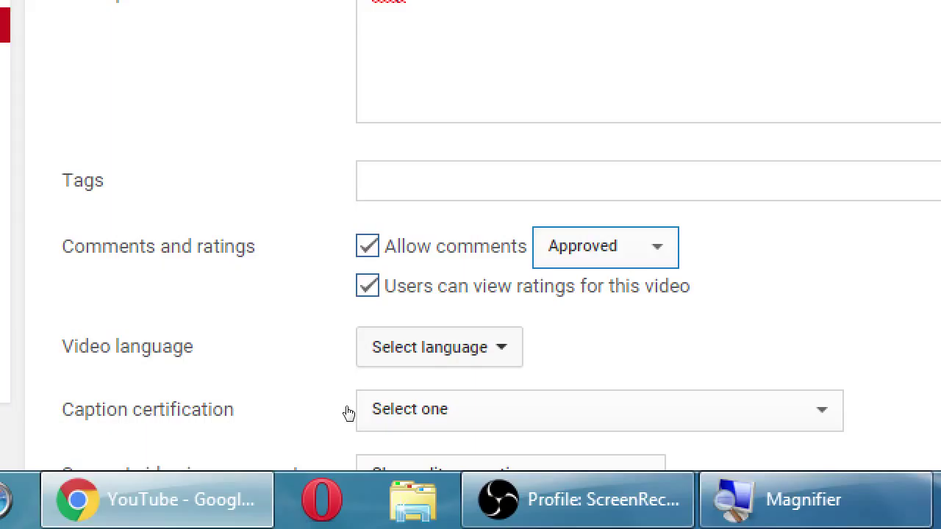
Turn viewing of video ratings by users off and back on, and look over the remaining defaults
key(Tab)
key(space)
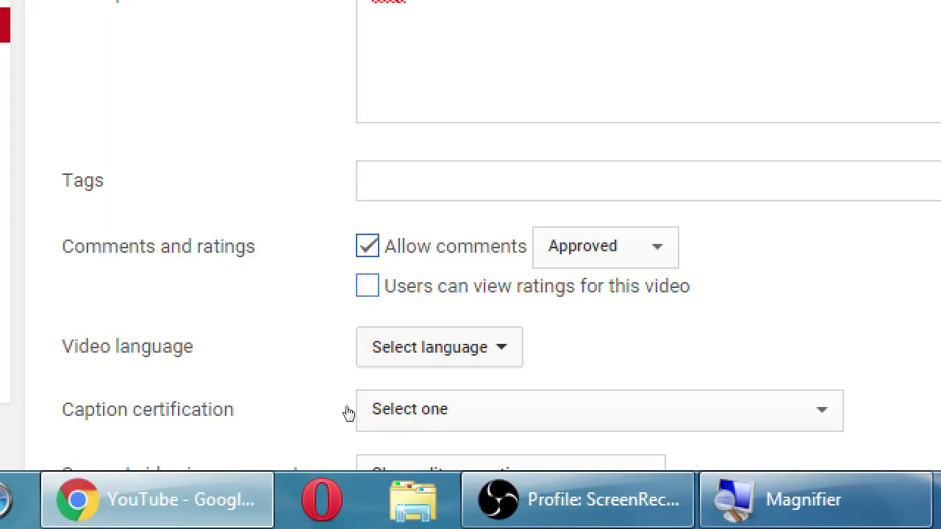
key(space)
scroll(178, 399, down, 2)
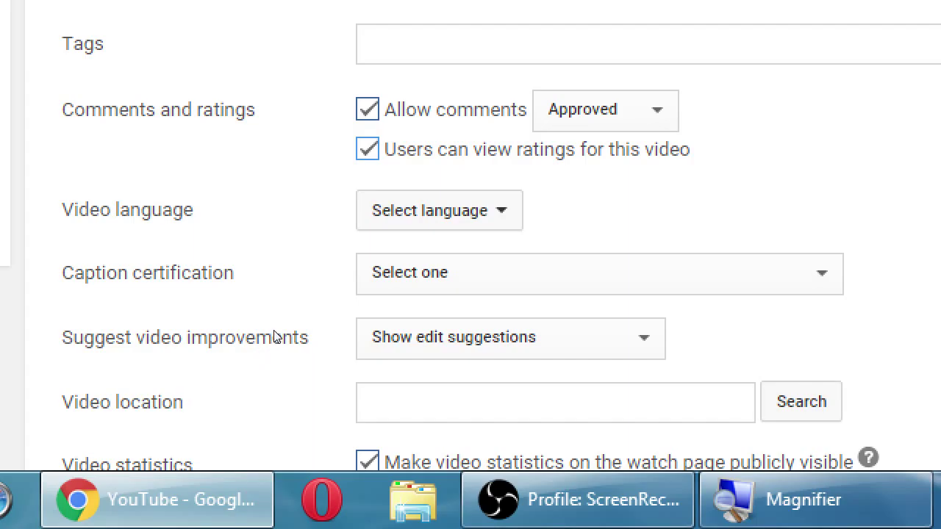
scroll(273, 386, down, 3)
scroll(273, 387, up, 3)
scroll(276, 371, up, 1)
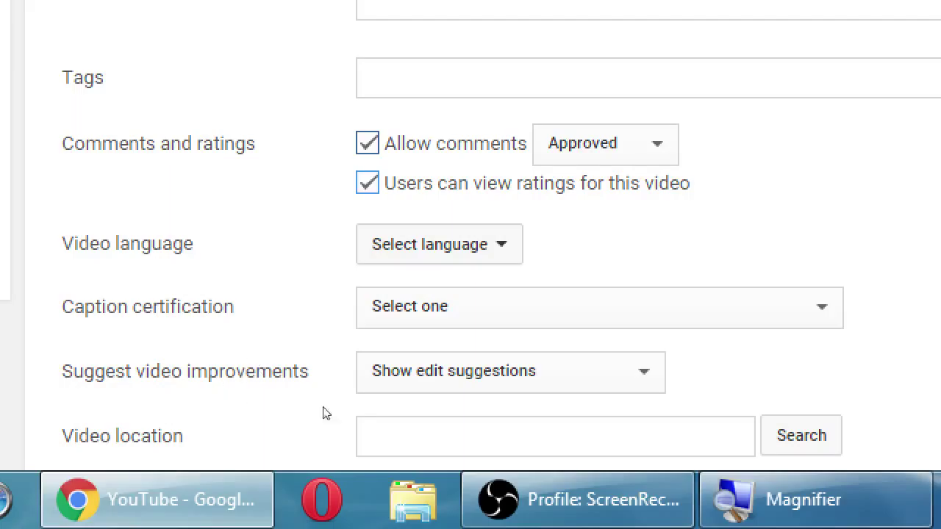
Set the default video language to English
key(Tab)
key(Return)
key(Down)
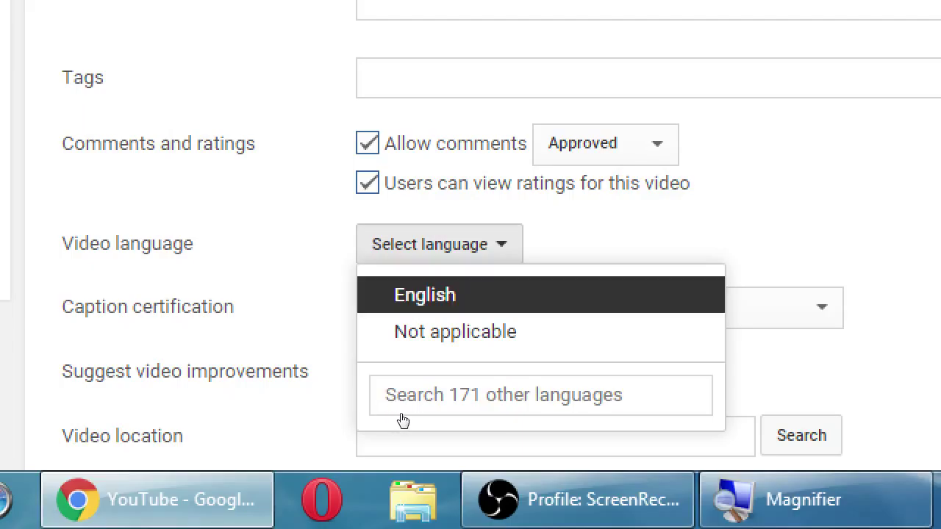
key(Return)
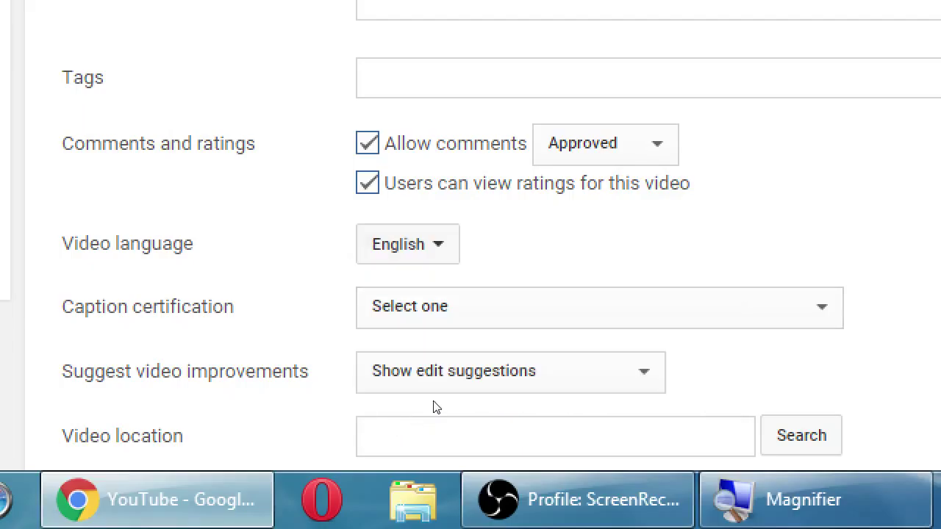
Search the other video languages for farsi and for Fa, clearing the search each time
key(Return)
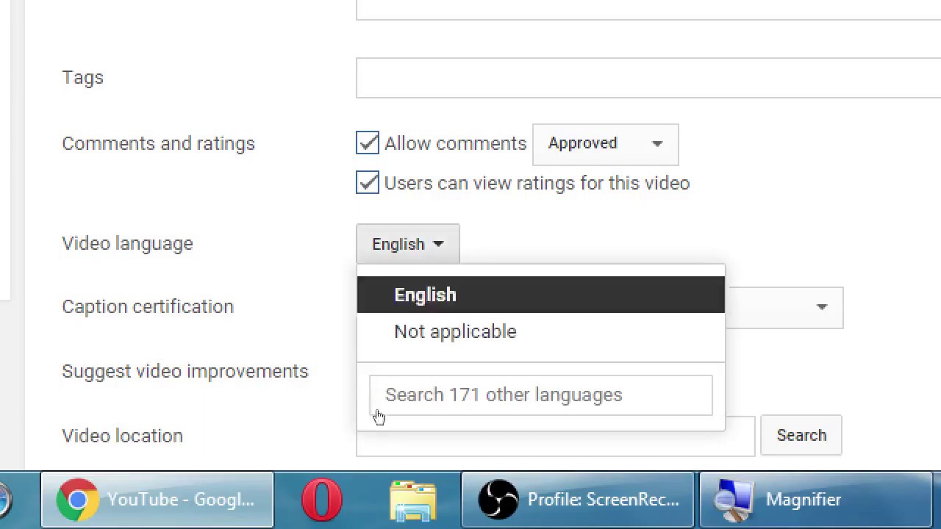
text(far)
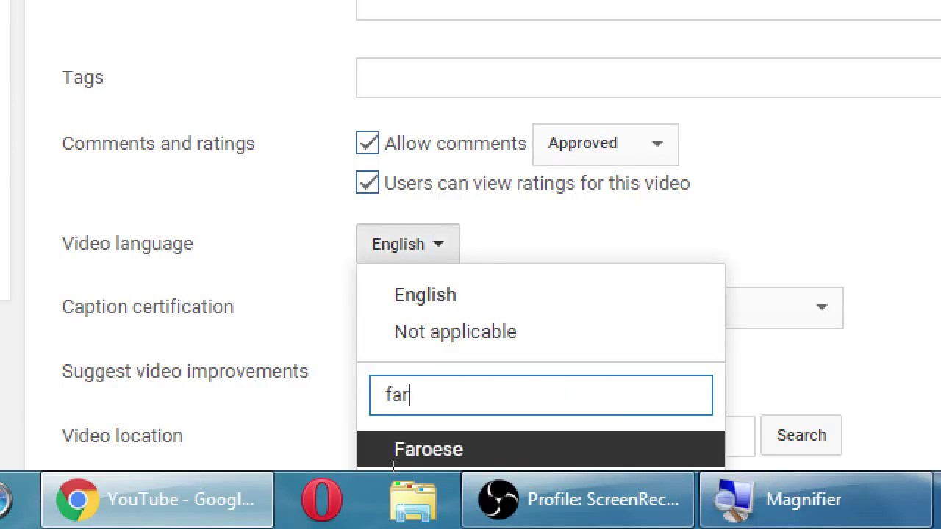
text(si)
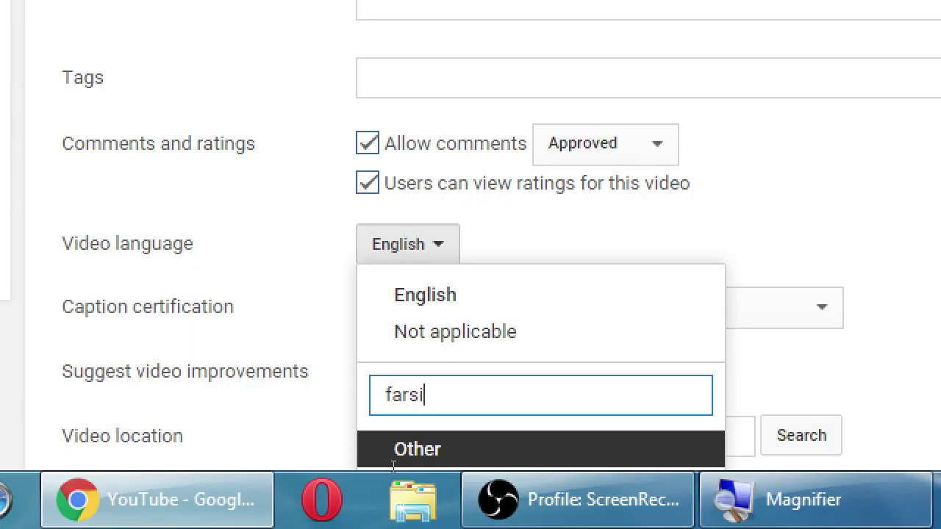
scroll(412, 443, down, 3)
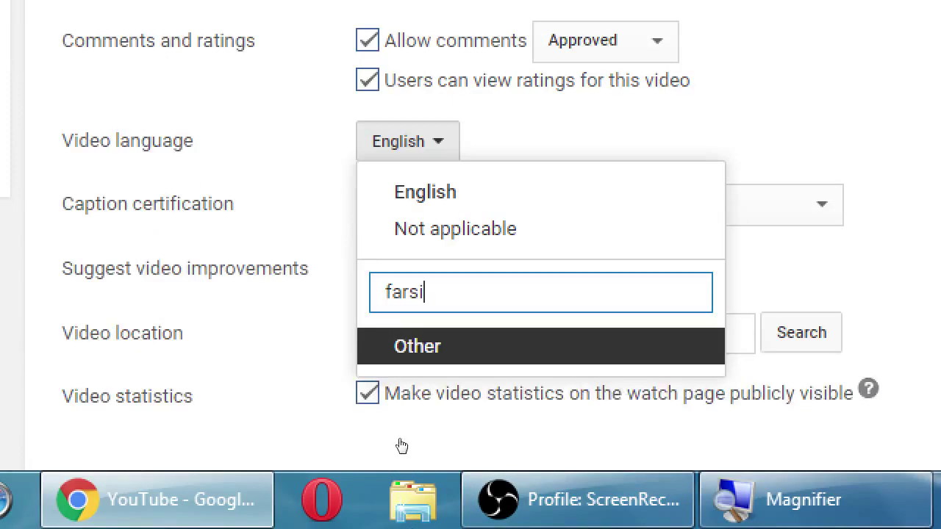
scroll(399, 443, up, 1)
key(ctrl+a)
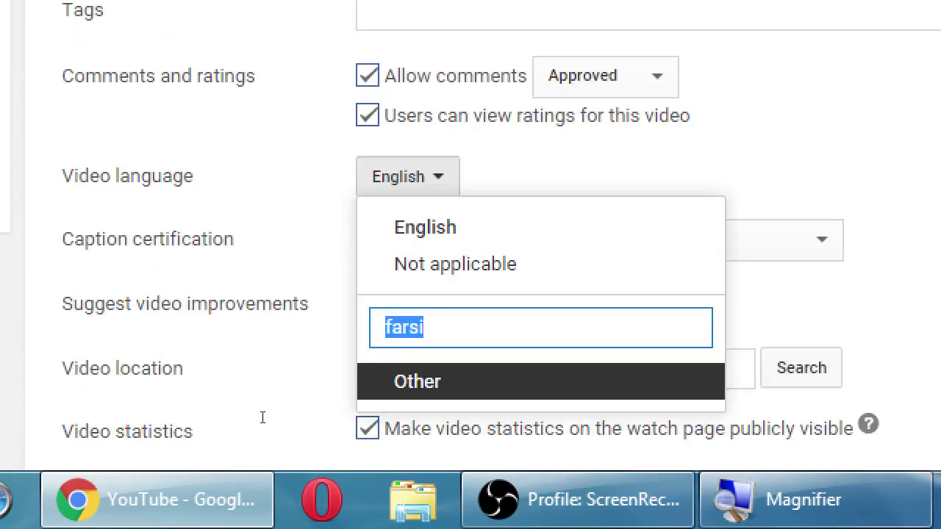
key(BackSpace)
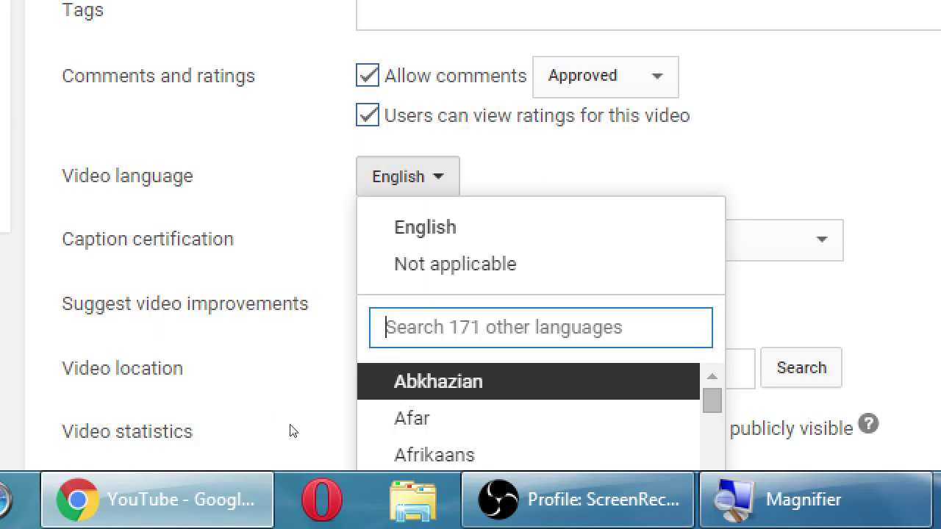
scroll(291, 431, down, 5)
text(Fa)
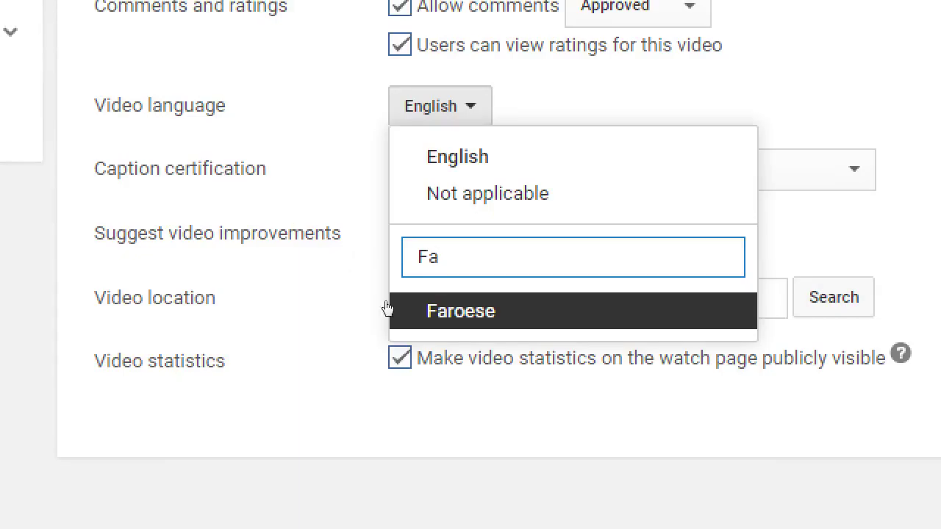
key(BackSpace)
key(BackSpace)
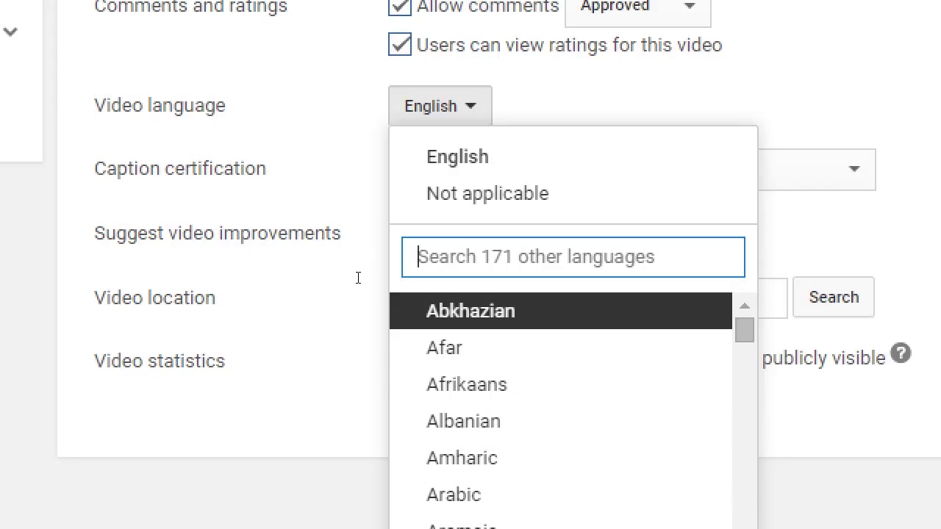
Try Afrikaans as the default video language and return the setting to English
click(349, 212)
key(Return)
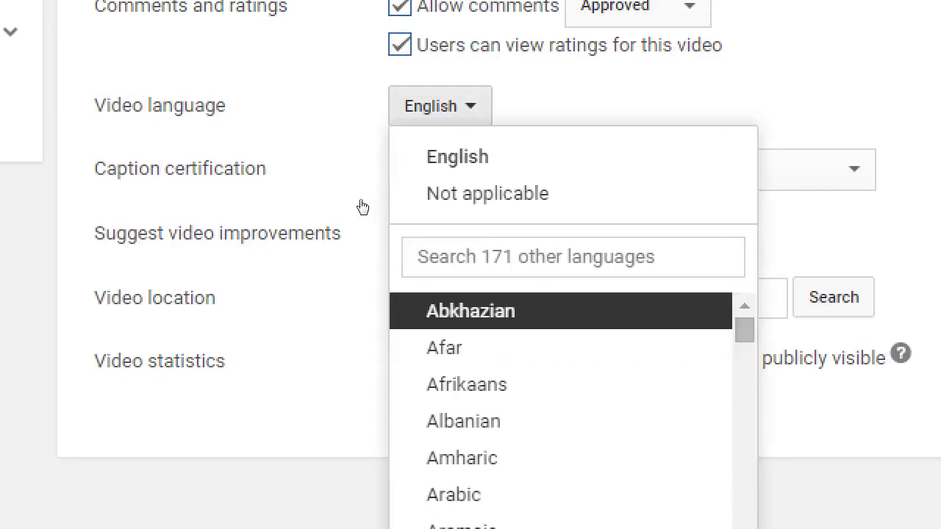
key(Down)
key(Down)
key(Return)
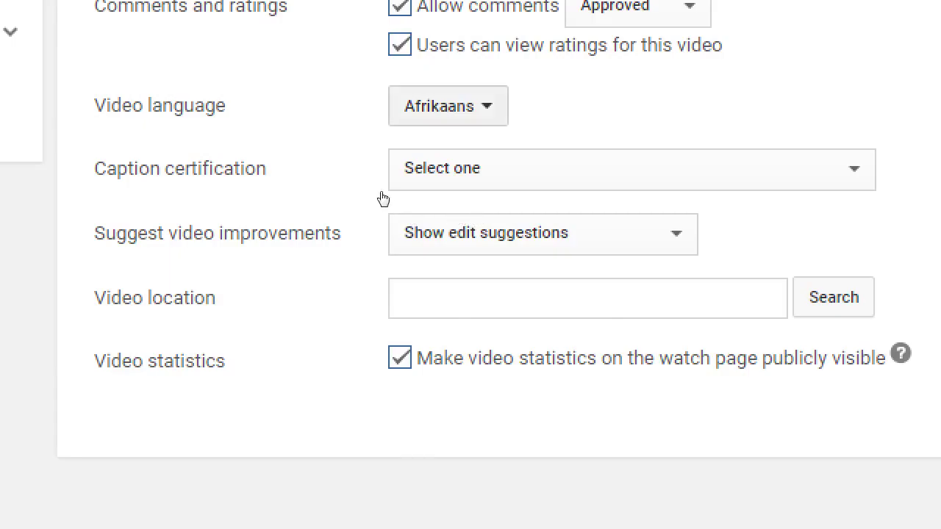
key(Return)
key(Down)
key(Down)
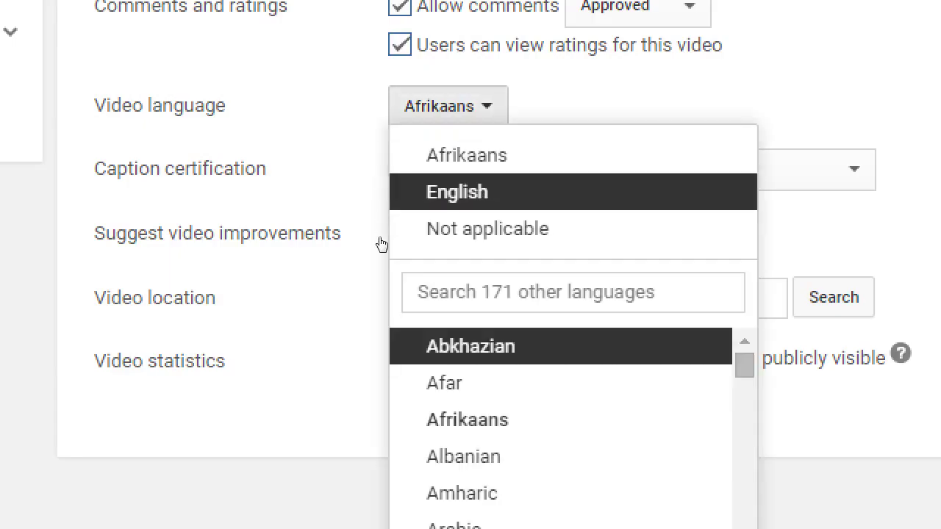
key(Return)
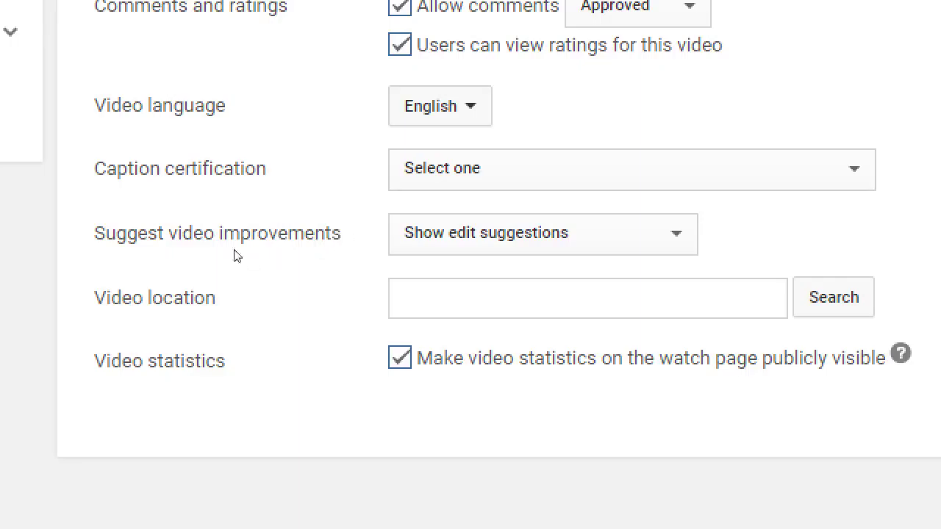
Read through the caption certification choices, from never aired on U.S. television to the FCC or Congress exemption
key(alt+Down)
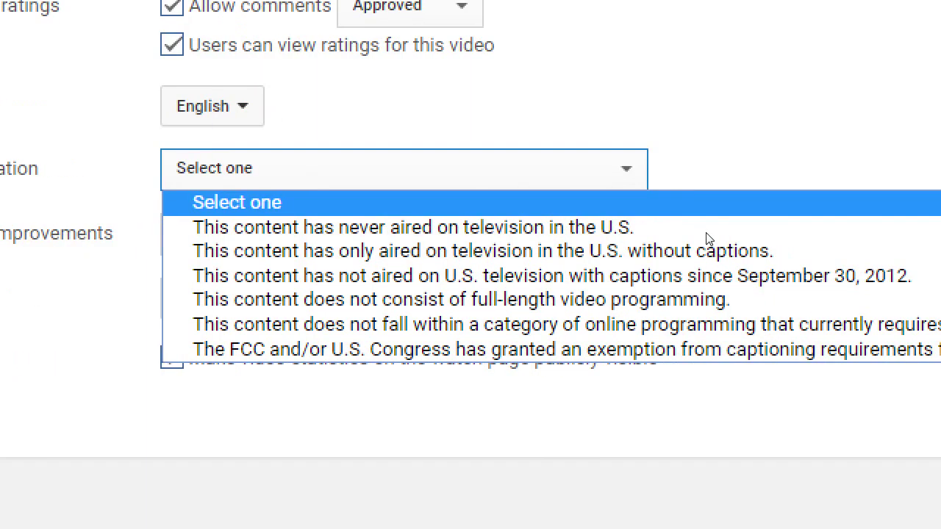
key(Down)
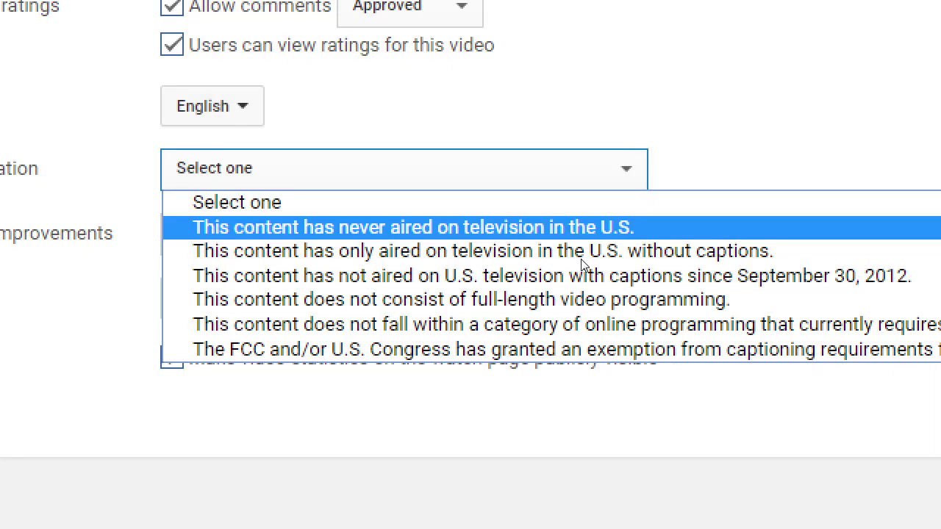
key(Up)
key(Down)
key(Down)
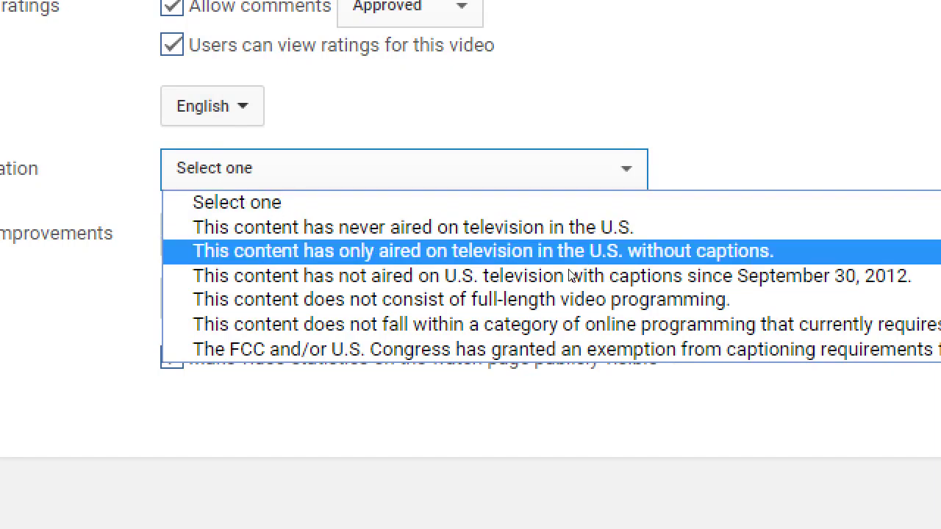
key(Down)
key(Down)
key(Down)
key(Down)
key(Up)
key(Up)
key(Up)
key(Up)
key(Down)
key(Down)
key(Down)
key(Down)
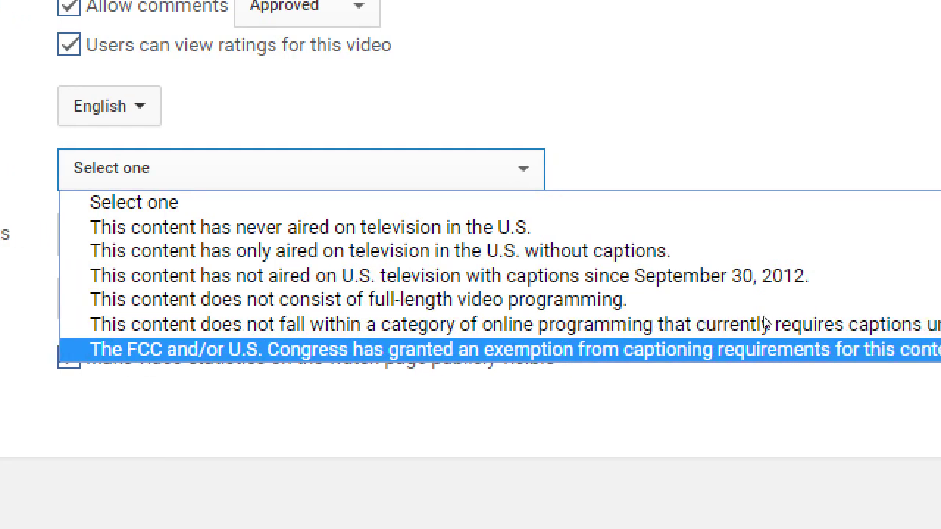
key(Down)
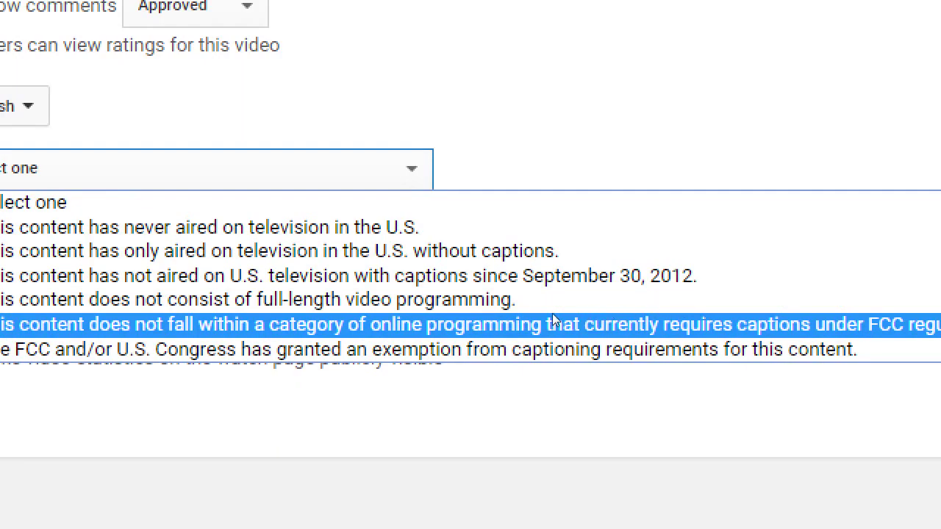
key(Down)
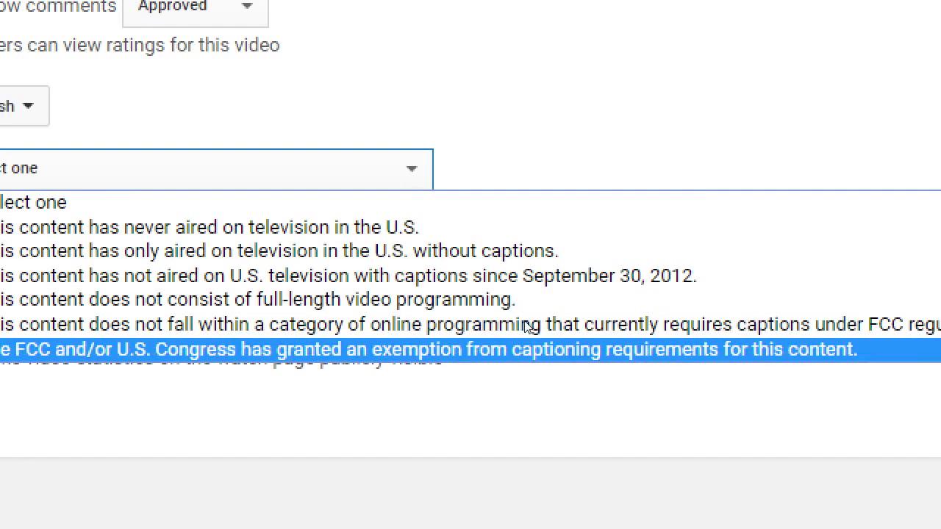
Set the caption certification to "This content has never aired on television in the U.S."
key(Home)
key(Down)
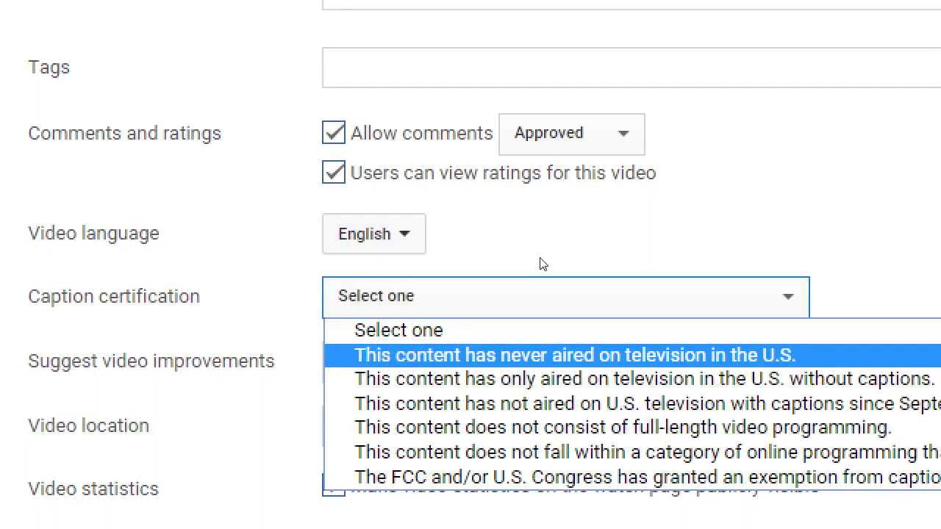
key(Return)
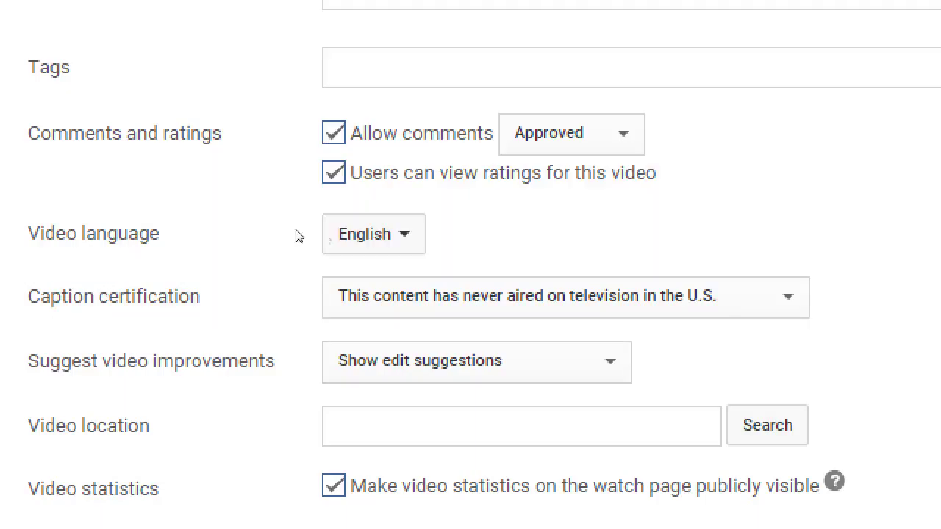
Reopen the caption certification choices, review the full-length programming, FCC category and exemption statements, and close them without choosing another
click(303, 236)
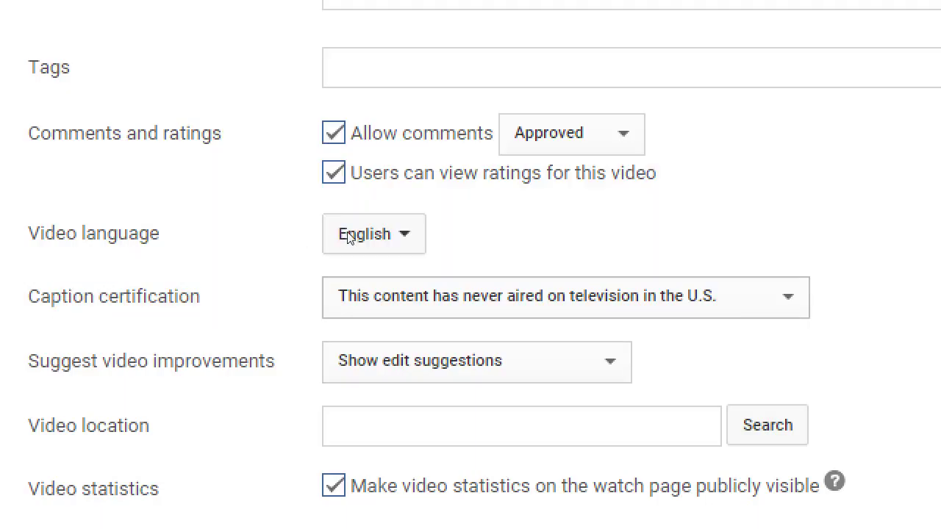
drag(284, 237, 185, 297)
click(227, 243)
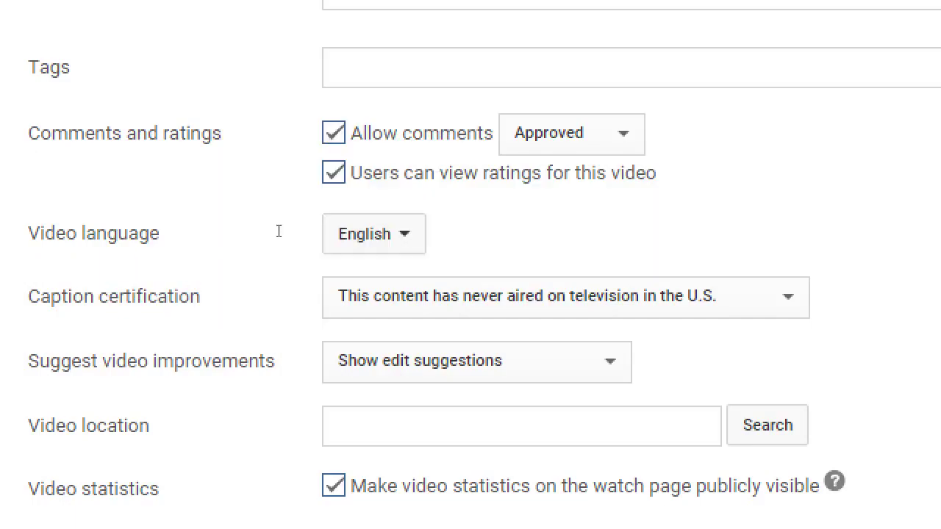
key(Tab)
key(alt+Down)
key(Down)
key(Down)
key(Down)
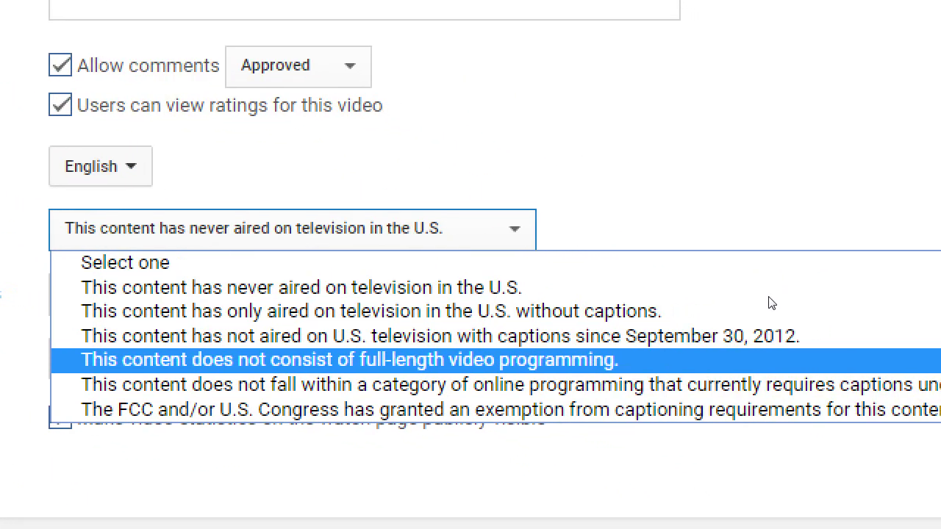
key(Down)
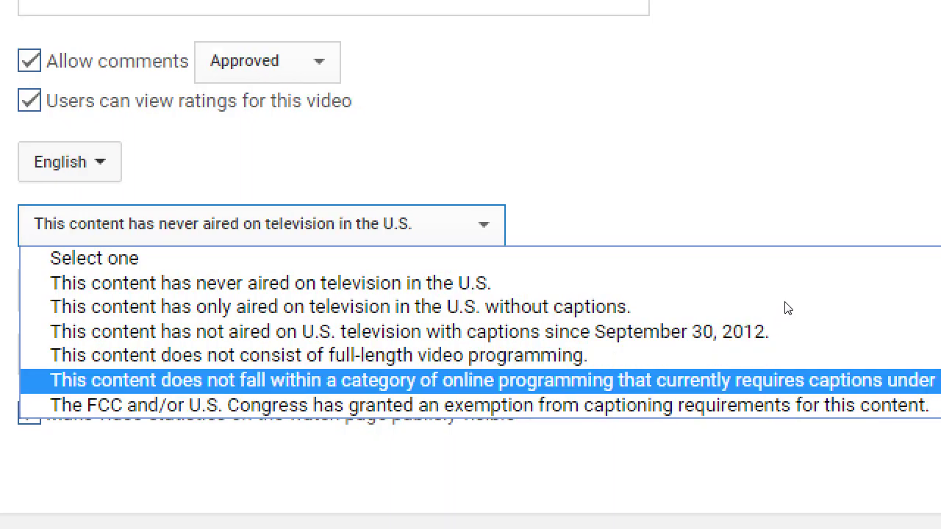
key(Down)
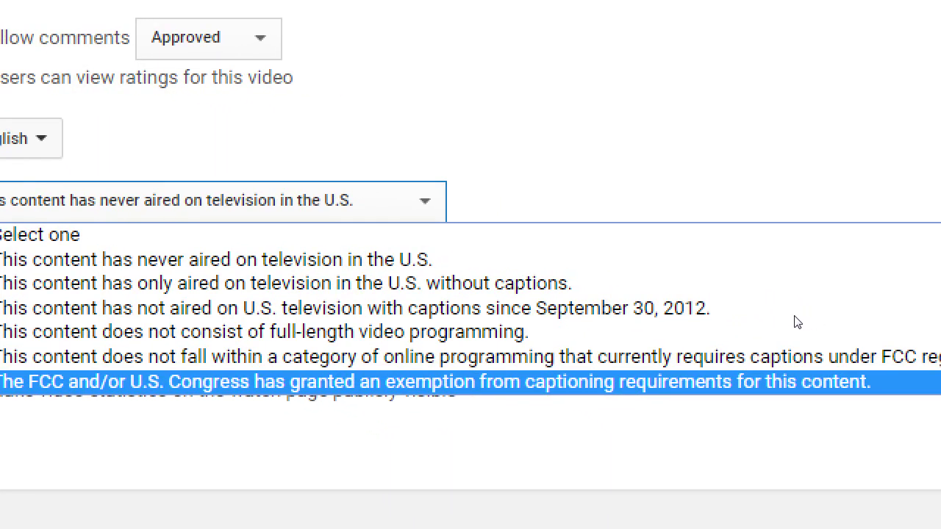
key(Up)
key(Up)
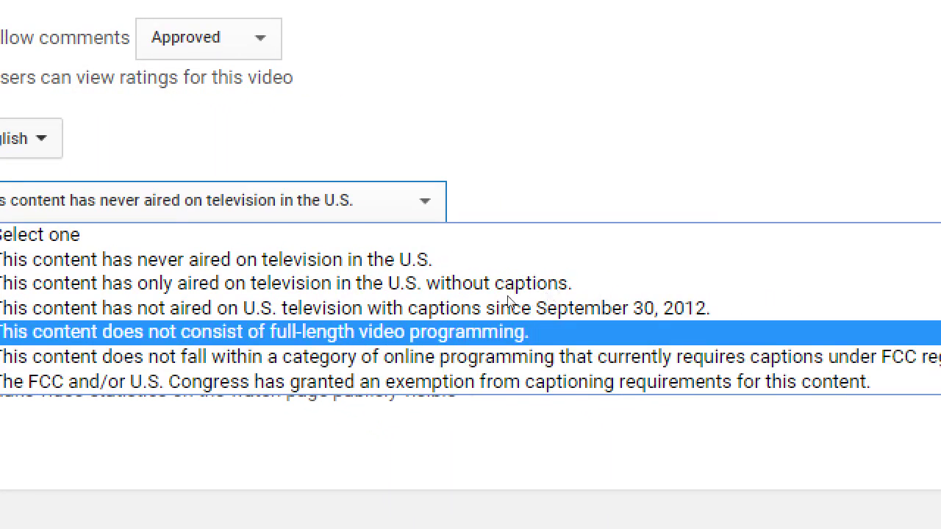
key(Down)
key(Up)
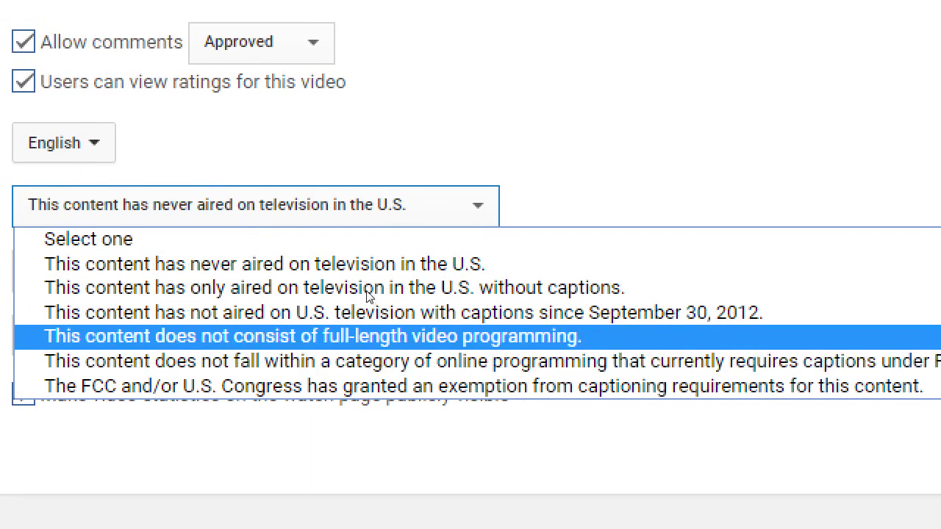
key(Up)
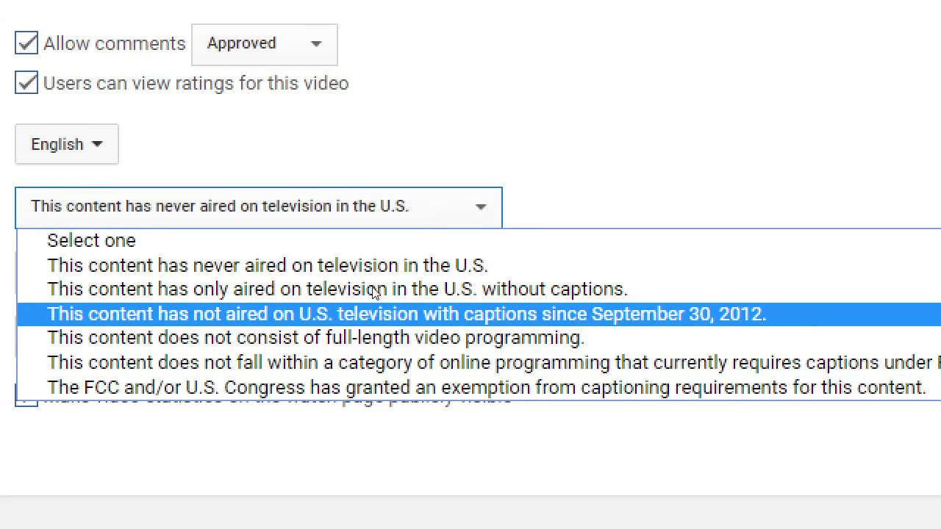
key(Down)
key(Down)
key(Down)
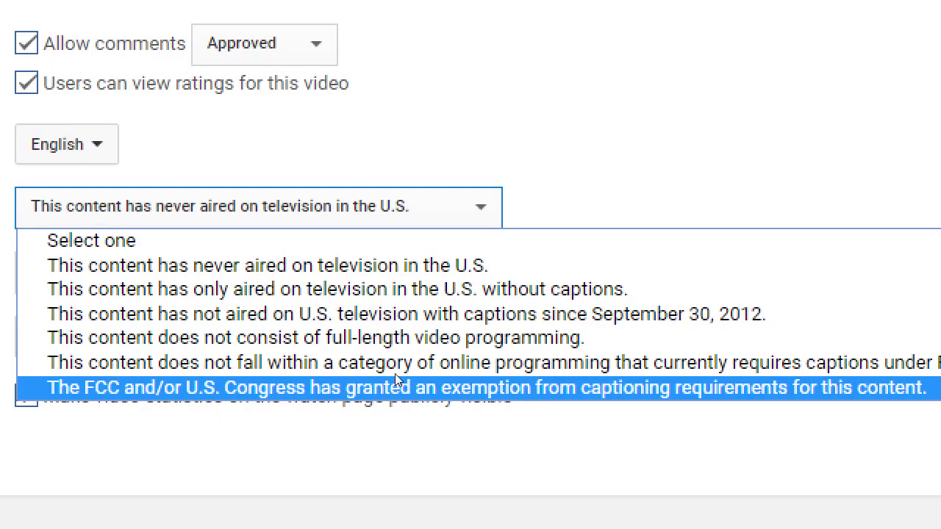
key(Up)
key(Up)
key(Up)
key(Up)
key(Up)
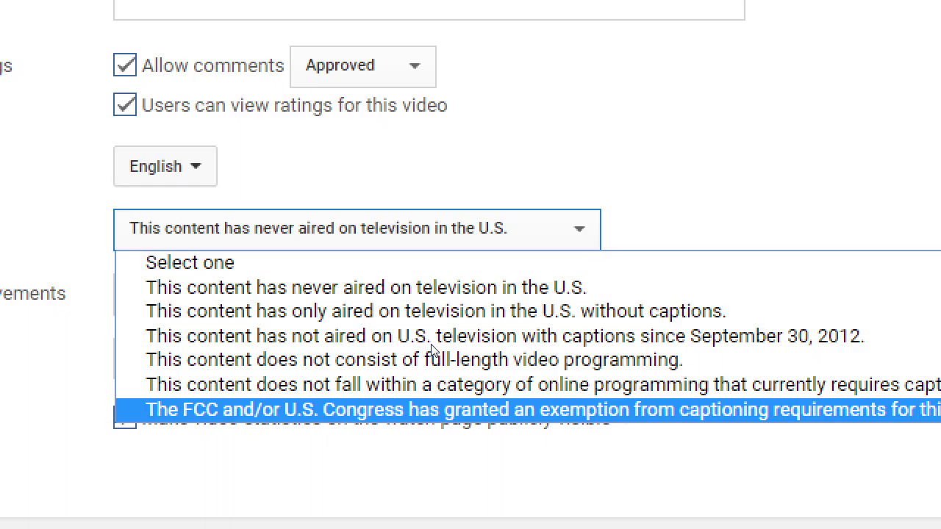
key(Escape)
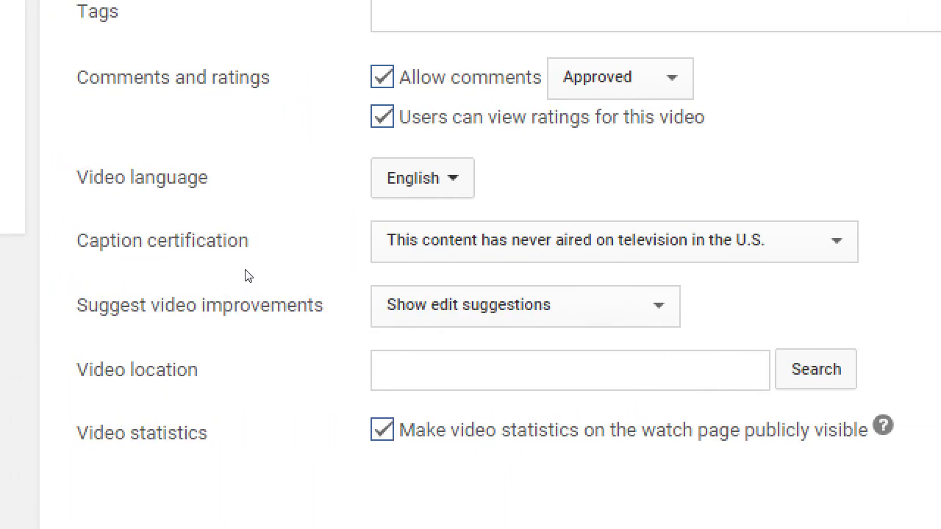
View the choices for suggesting video improvements and close them
key(Tab)
key(space)
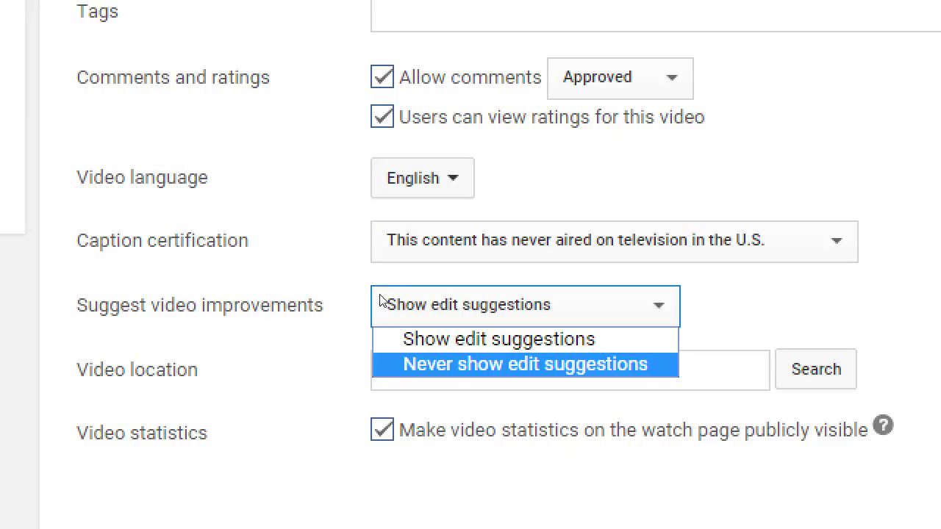
click(182, 267)
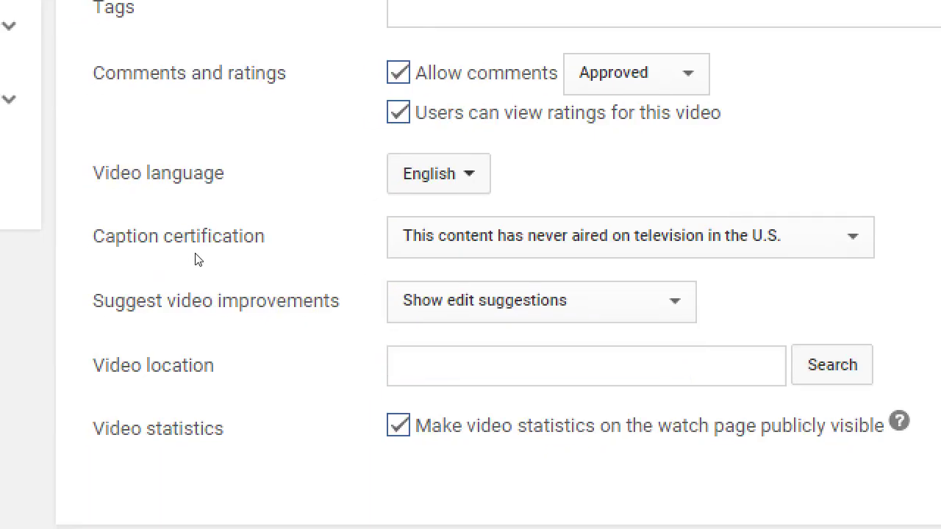
Set the default video location to the college's street address, find it on the map, and close the map
click(425, 288)
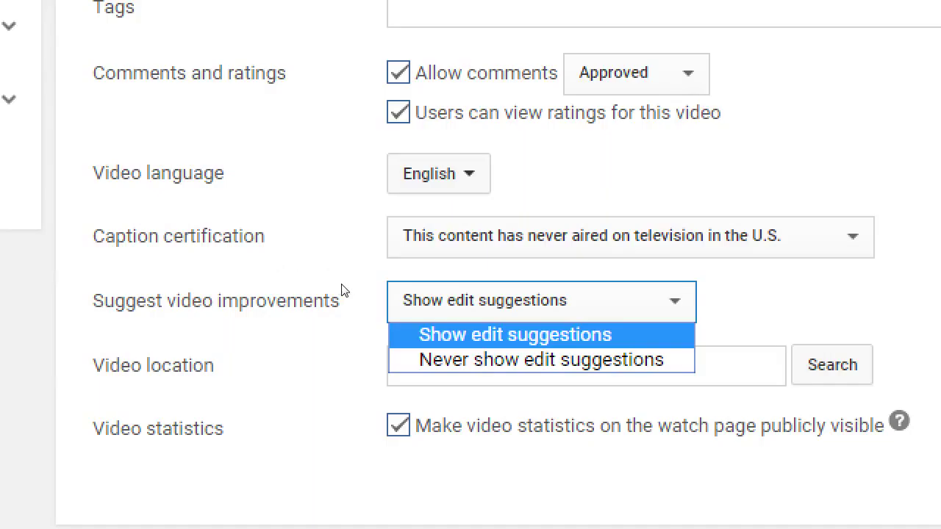
click(183, 262)
key(Tab)
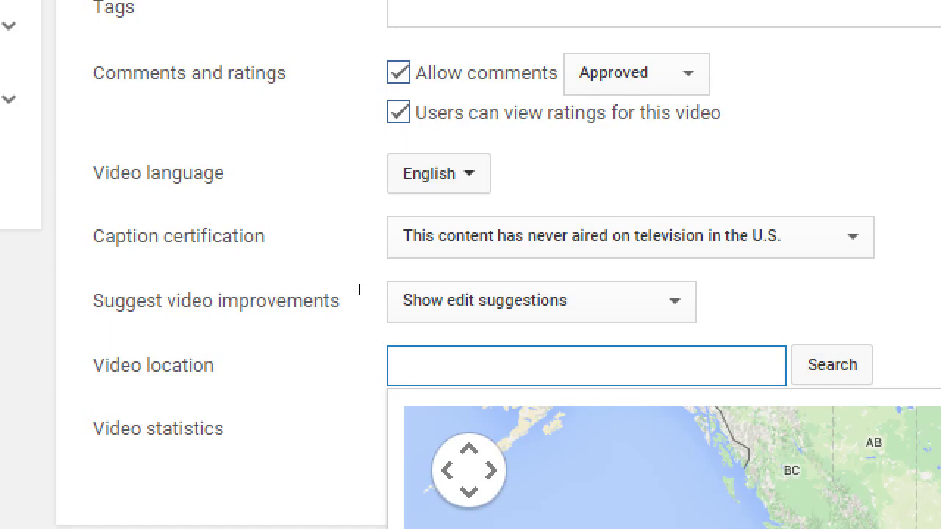
text(9000)
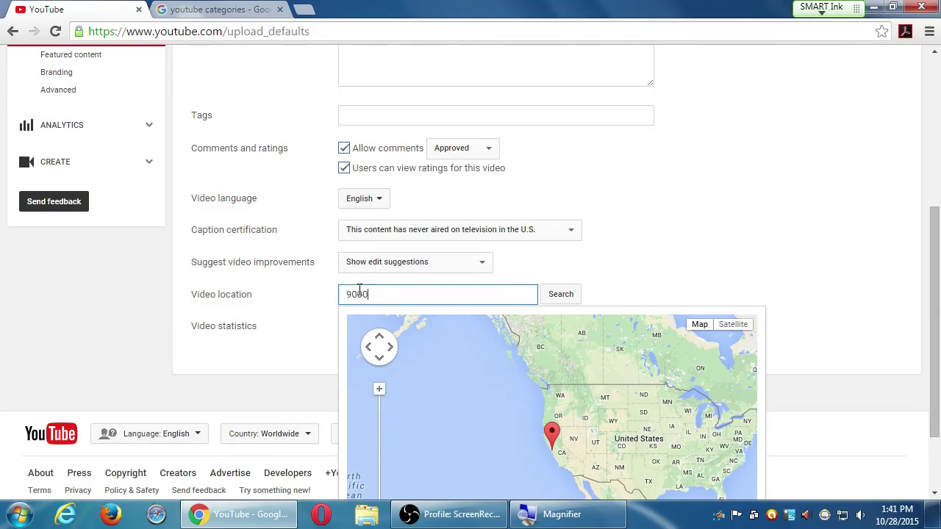
key(BackSpace)
text(otay lakes rd chula vista ca 9191)
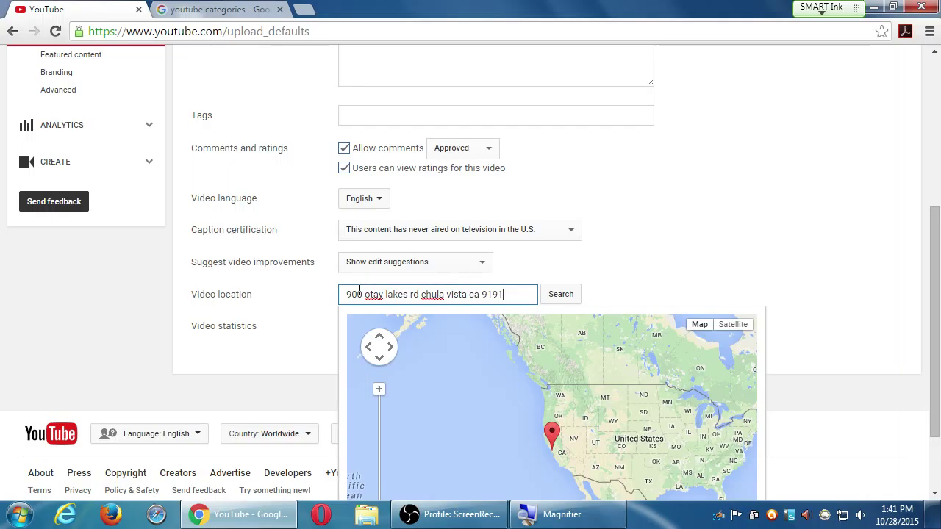
text(0)
click(558, 297)
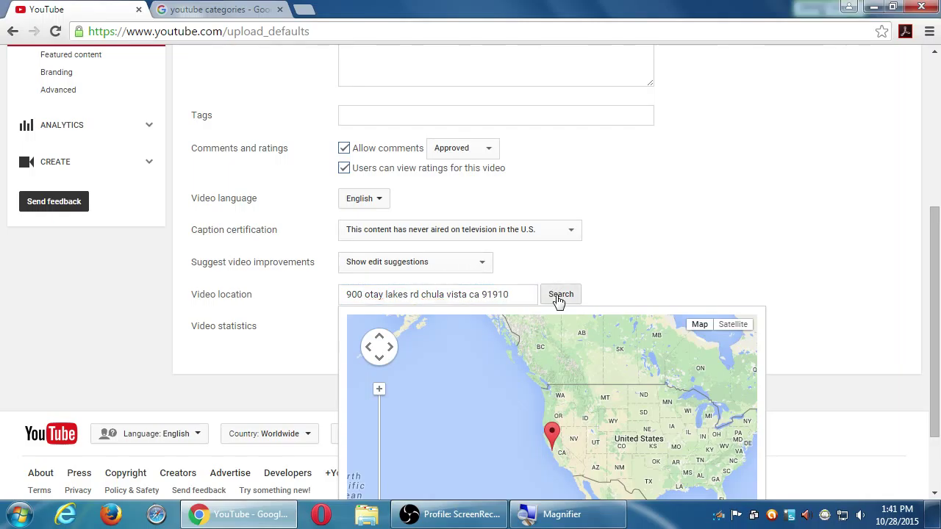
scroll(808, 276, down, 2)
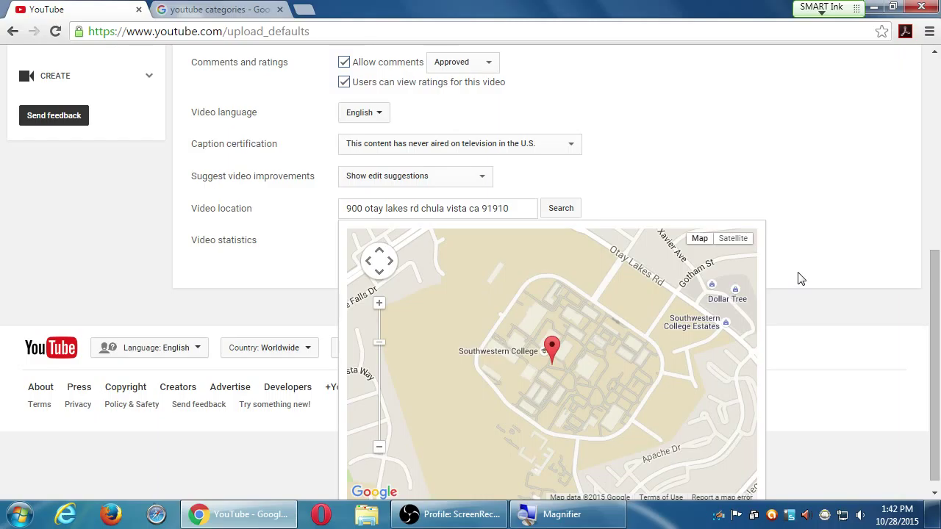
click(705, 134)
click(717, 205)
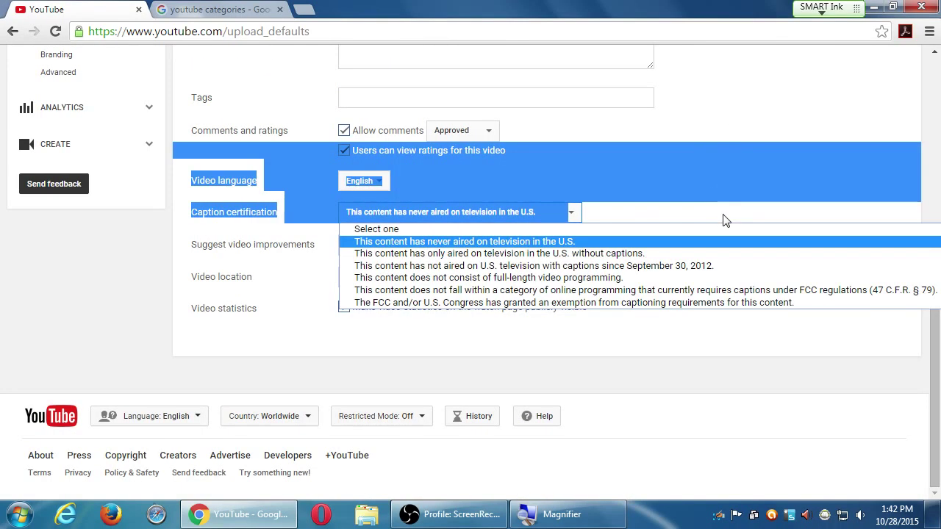
click(275, 317)
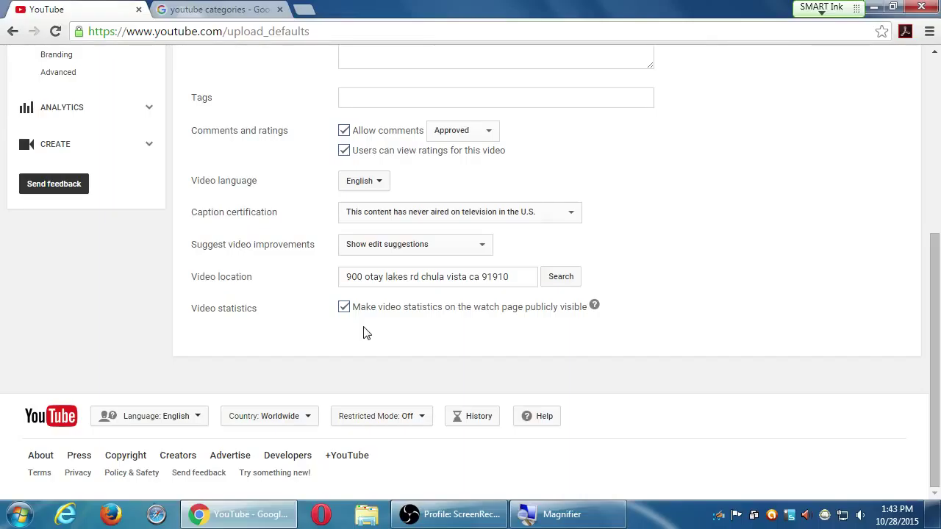
Read the help note on video statistics and turn off making them publicly visible on the watch page
click(596, 307)
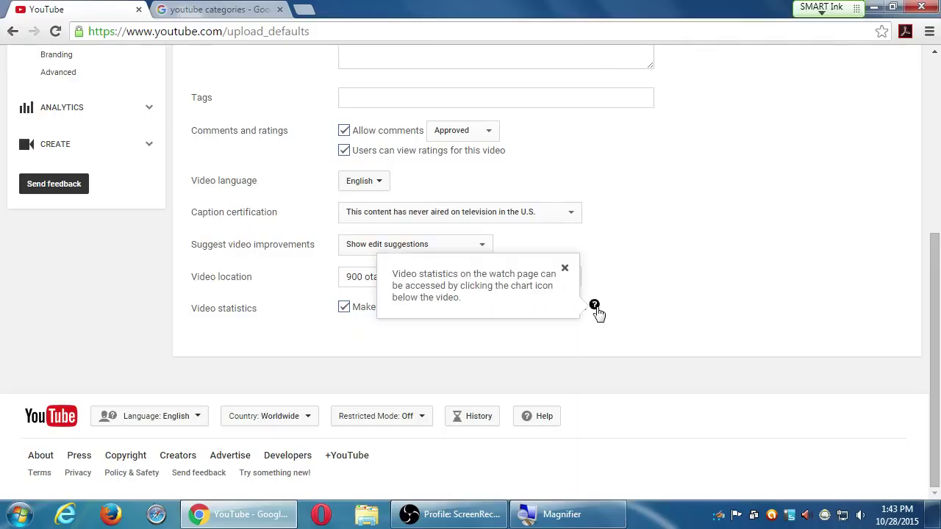
click(564, 268)
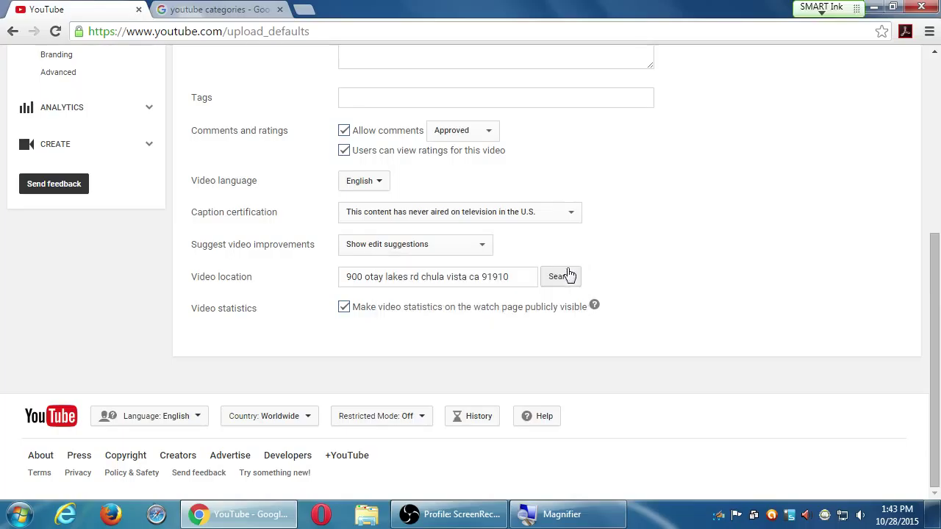
key(super+plus)
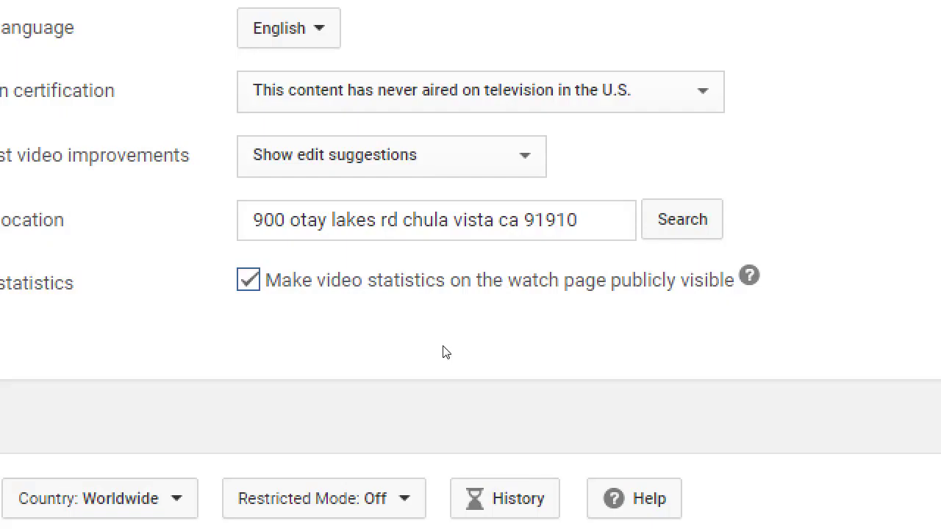
click(345, 316)
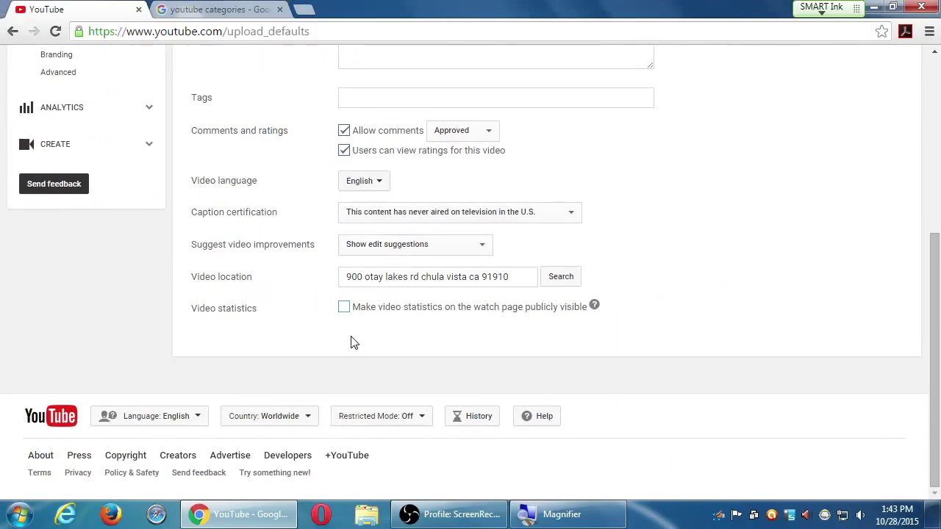
Check the upload defaults from start to end and save them
scroll(659, 324, up, 5)
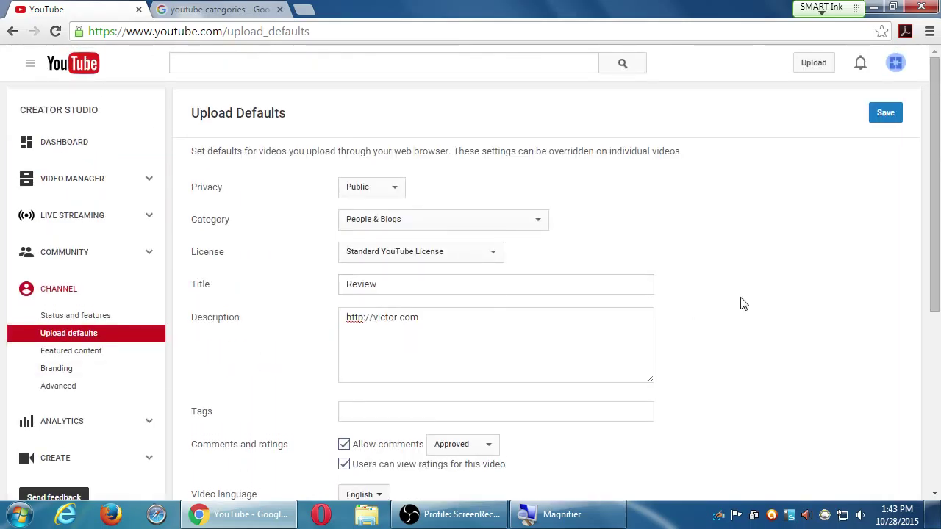
scroll(744, 316, down, 5)
scroll(750, 322, up, 5)
click(883, 116)
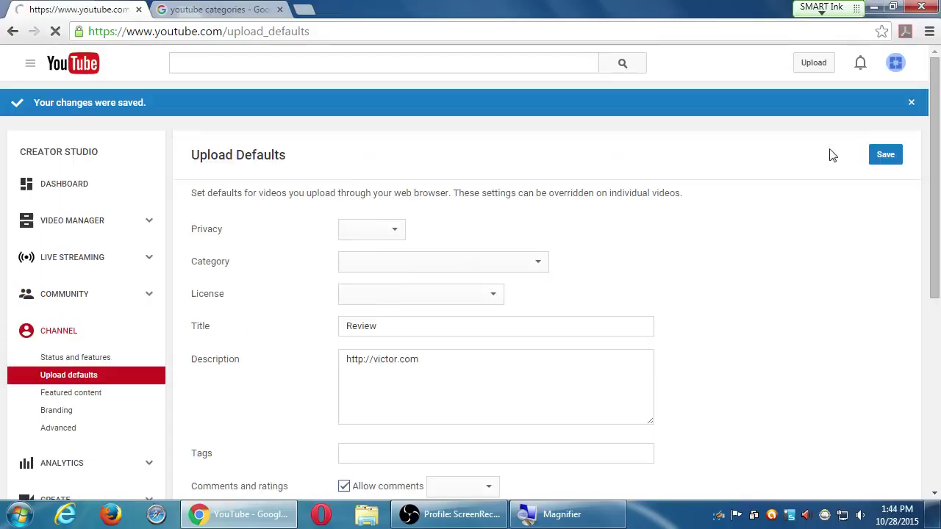
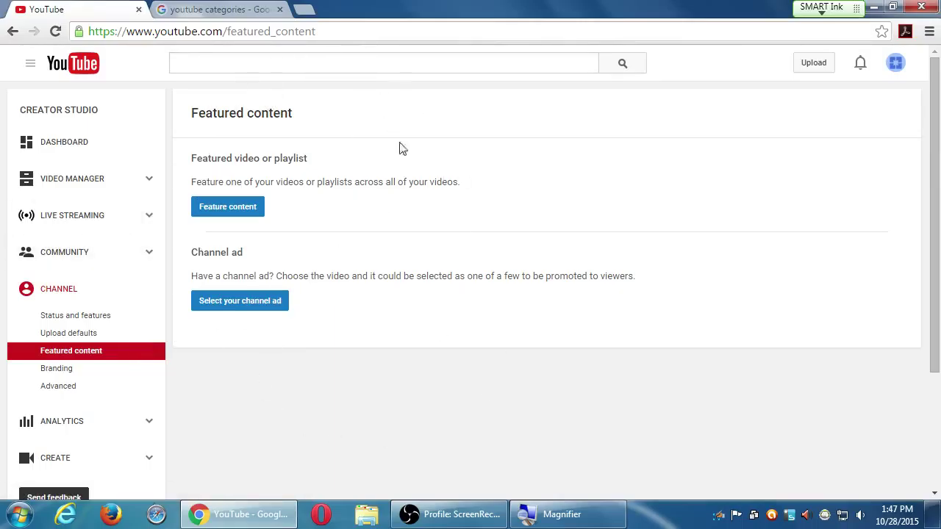
View the channel's Branding page and look through the Advanced settings, including advertisements, AdWords linking, channel recommendations and subscriber counts
click(62, 374)
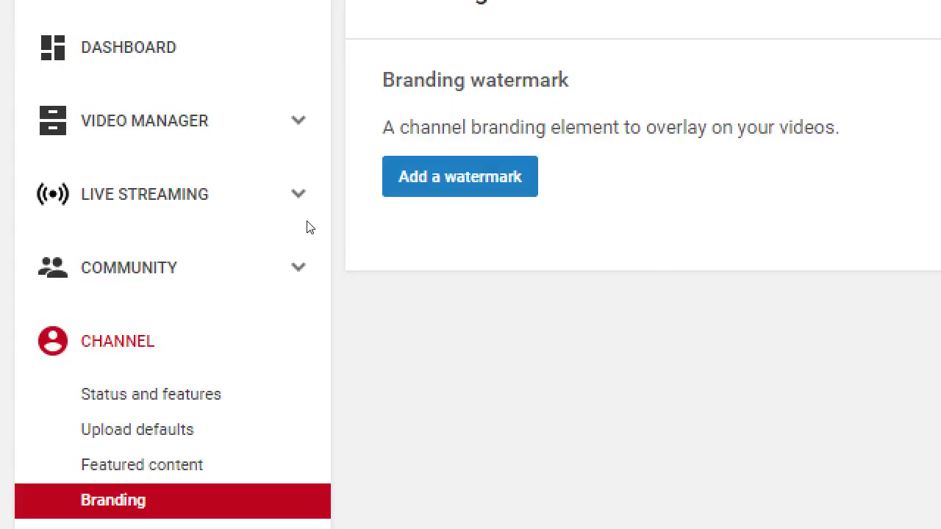
scroll(296, 380, down, 3)
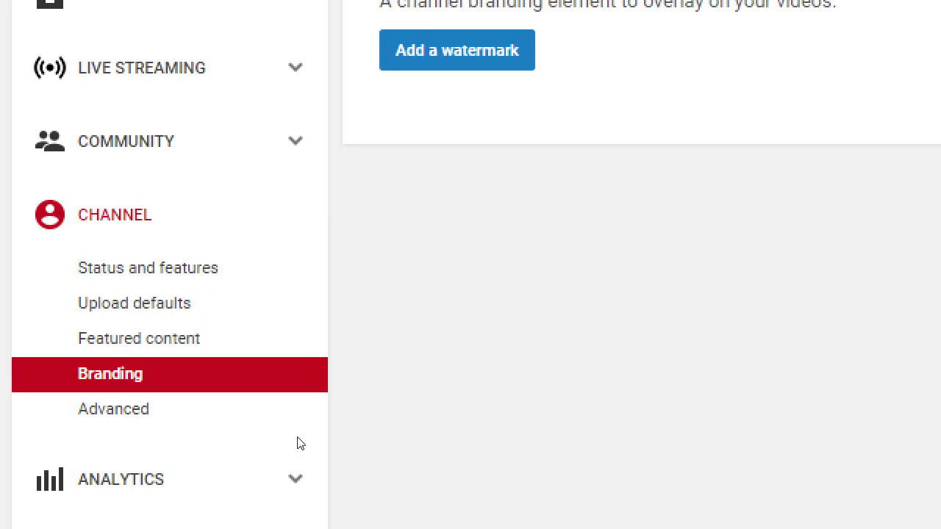
click(74, 397)
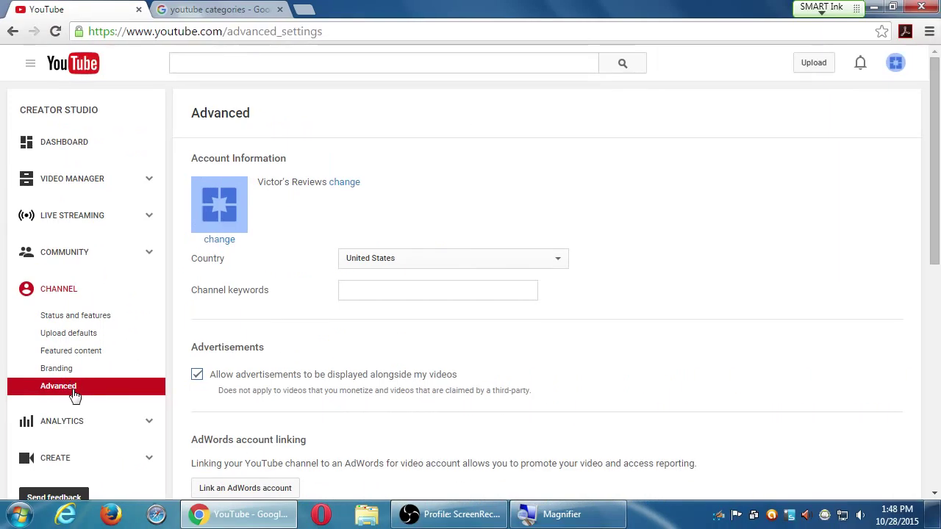
scroll(74, 401, down, 4)
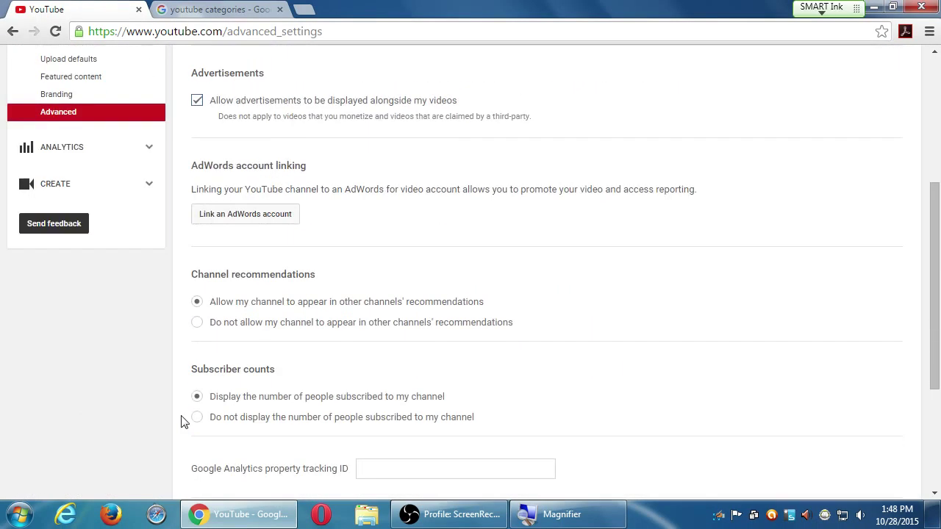
scroll(181, 419, up, 4)
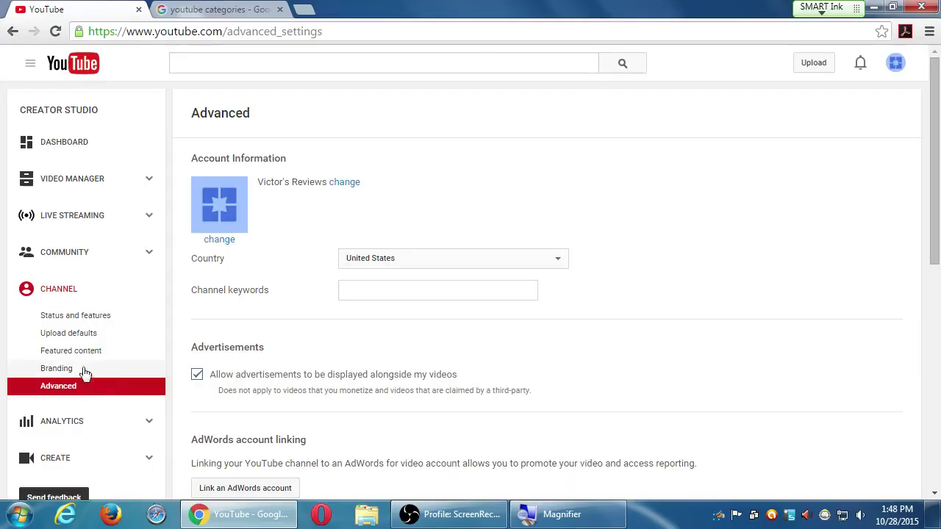
Return to the Branding page and view the watermark upload requirements, cancelling without choosing a file
click(84, 369)
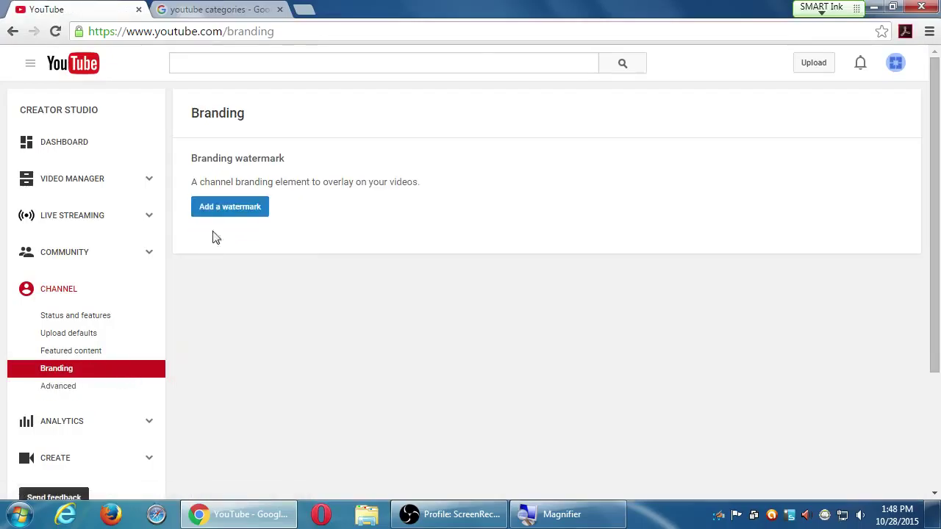
click(222, 209)
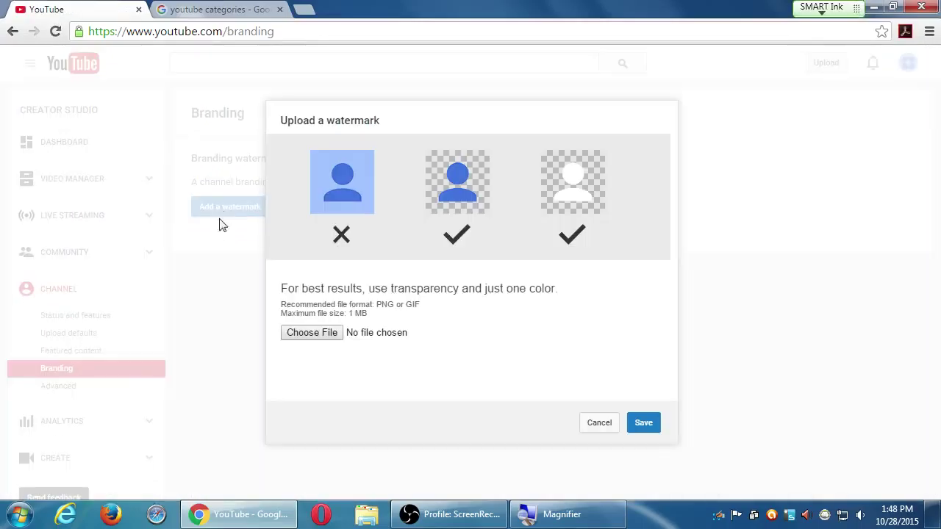
click(599, 425)
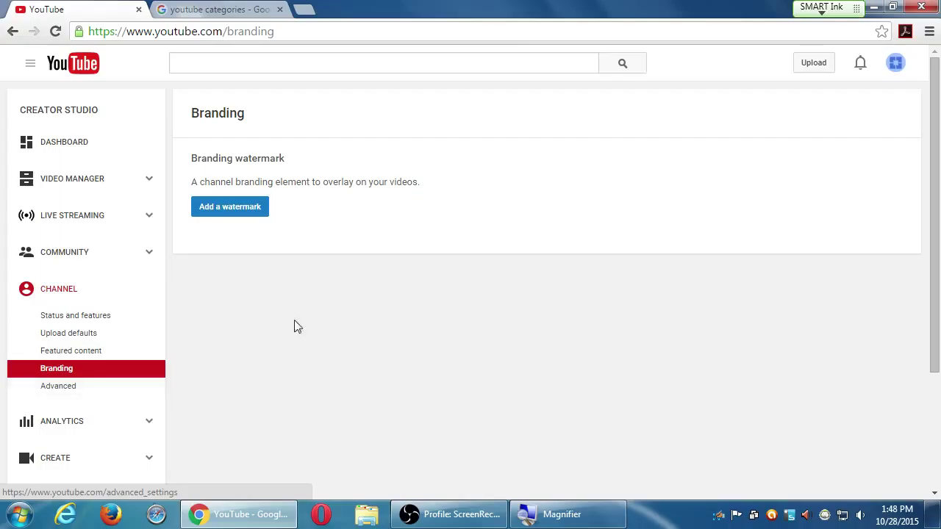
click(238, 211)
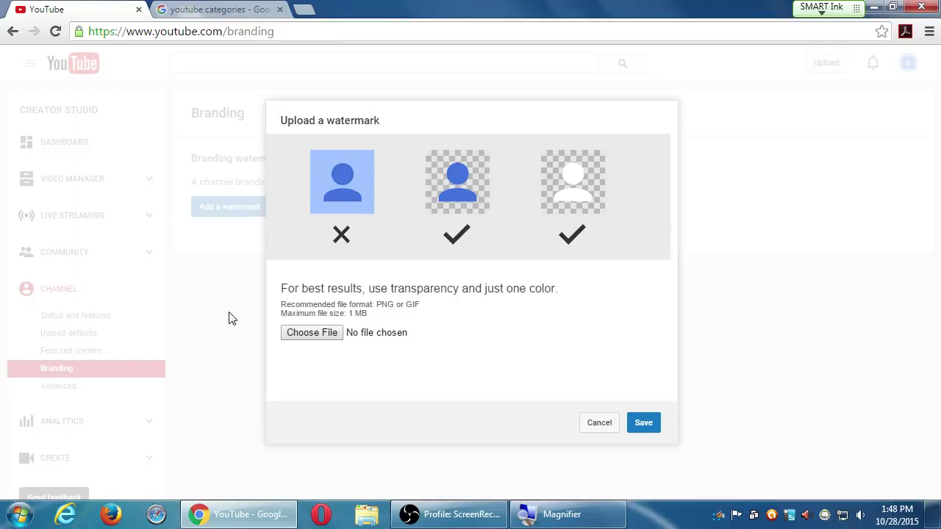
click(588, 422)
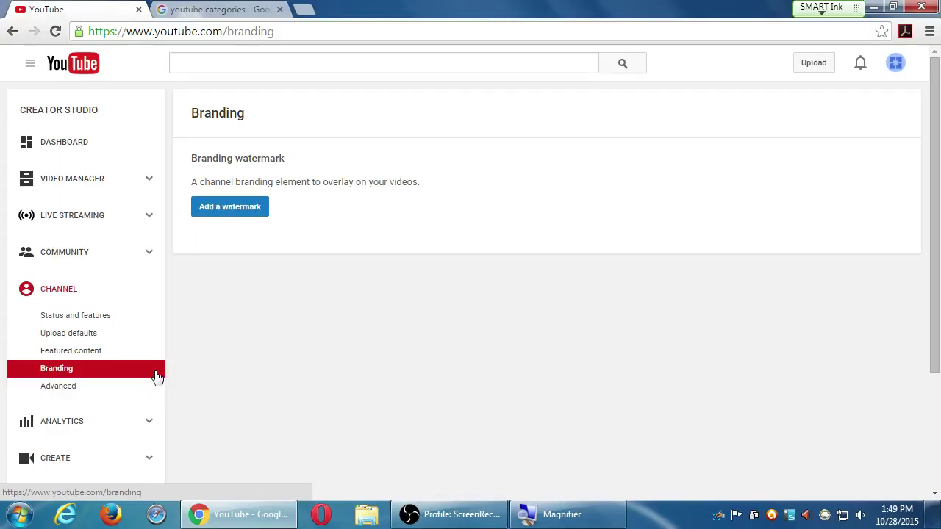
Open the channel's Advanced settings, look over all sections, and examine the channel name under Account Information
click(71, 388)
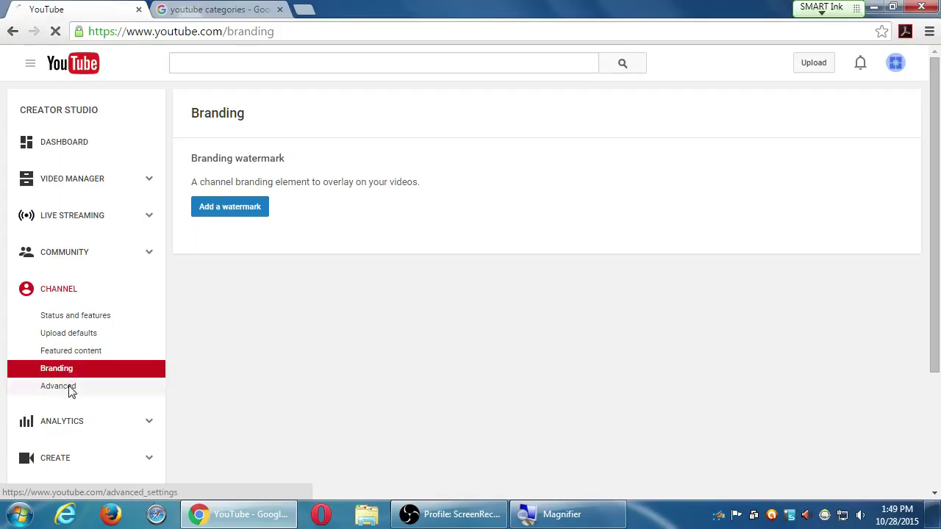
scroll(527, 250, down, 5)
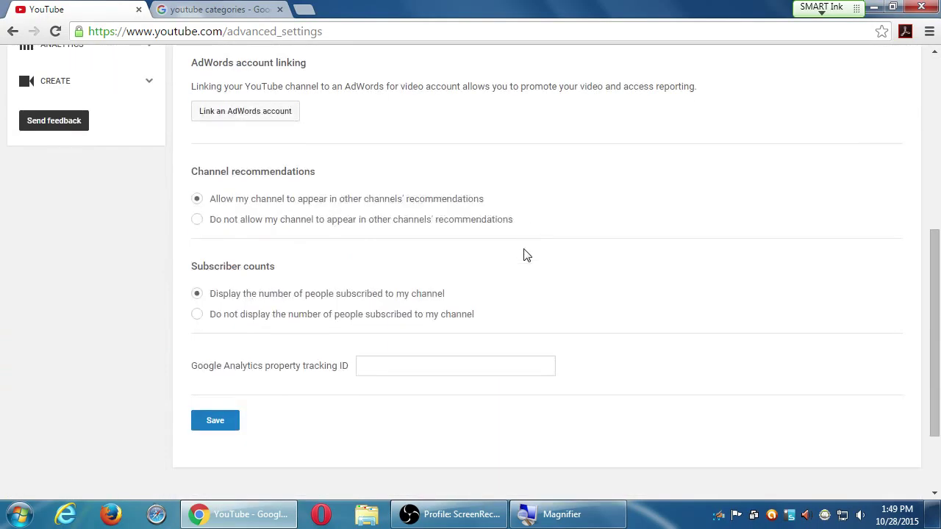
scroll(516, 274, up, 3)
scroll(516, 274, up, 3)
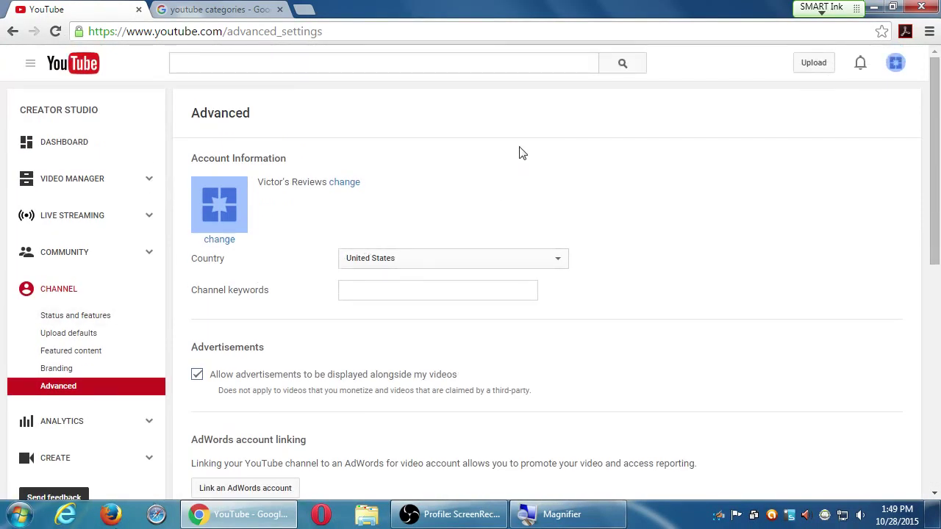
key(super+plus)
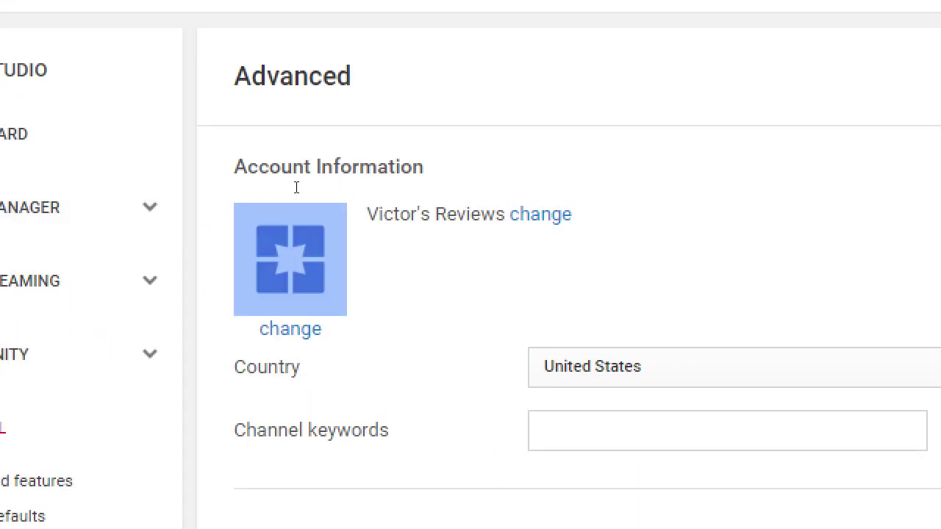
drag(272, 181, 309, 178)
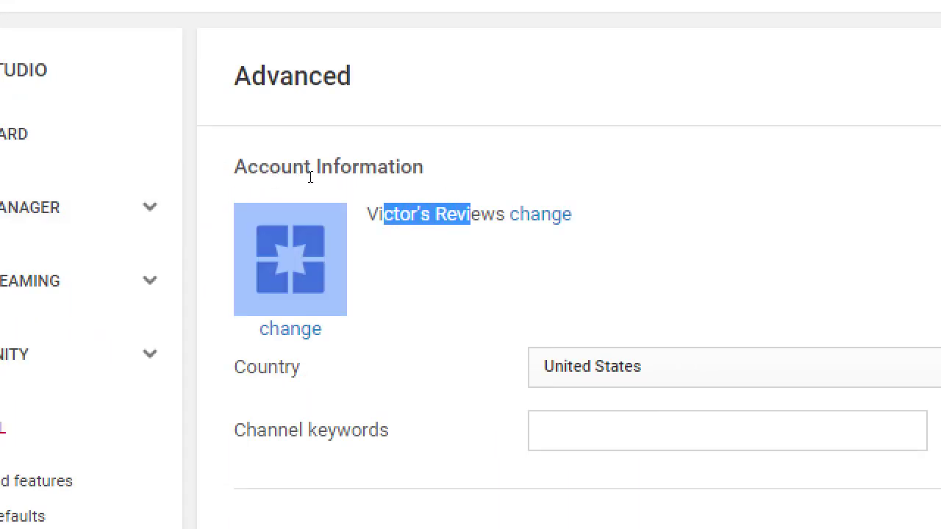
click(307, 177)
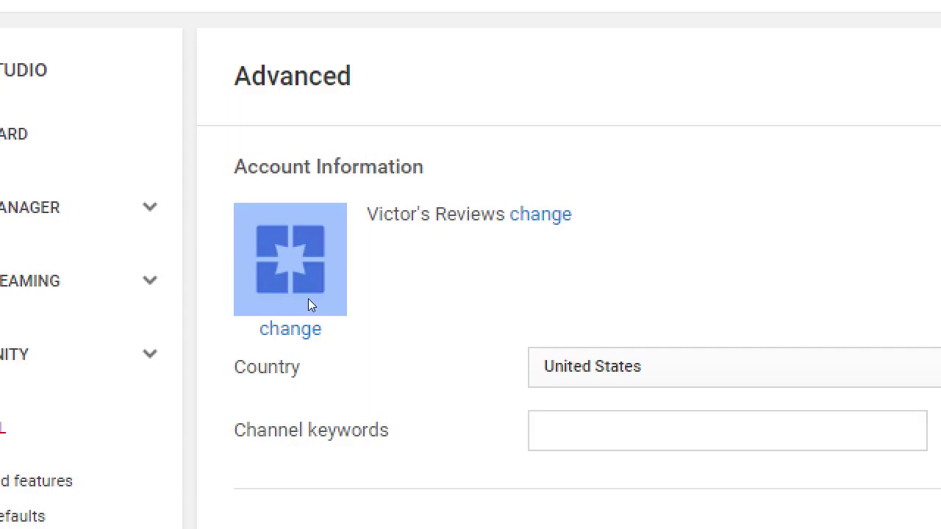
Set the channel keywords to how-to reviews "smart phones", with quotation marks around the two-word phrase
key(Tab)
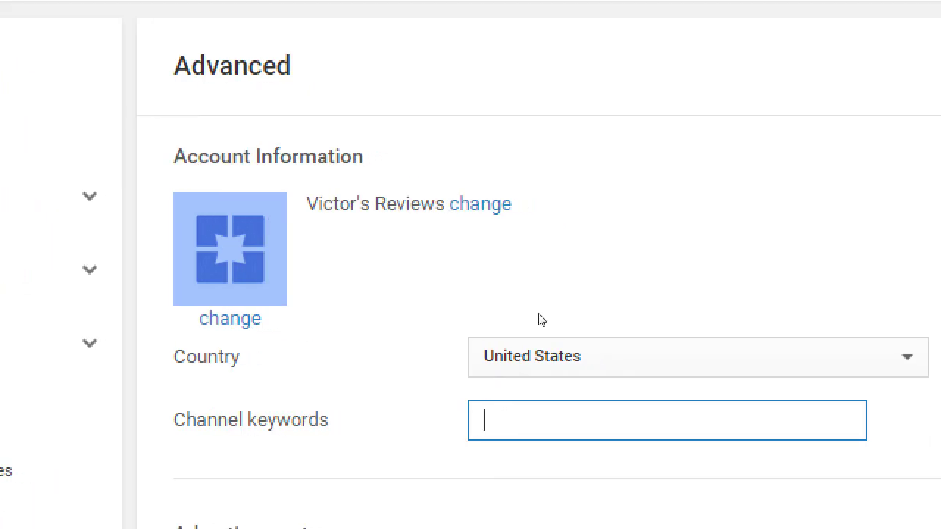
text(how-to reviews)
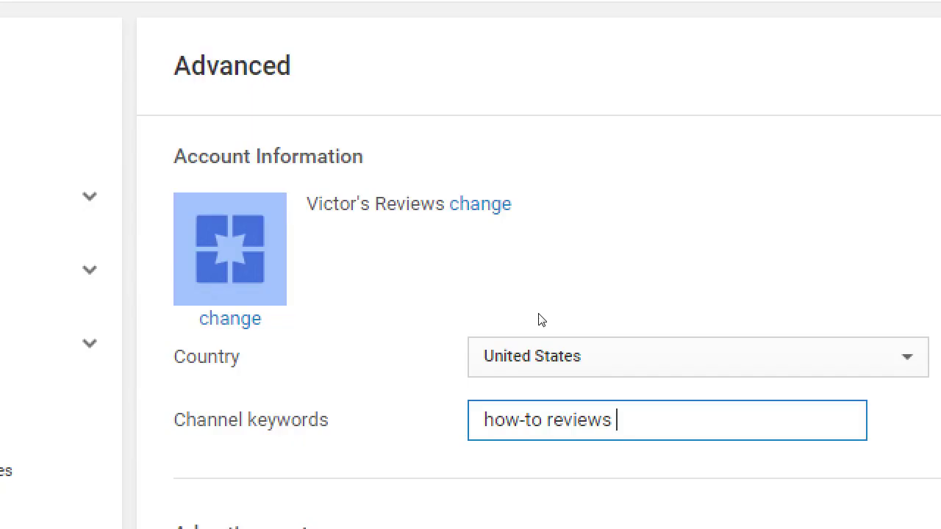
text(smarth)
key(BackSpace)
text(phones)
key(ctrl+shift+Left)
key(ctrl+shift+Left)
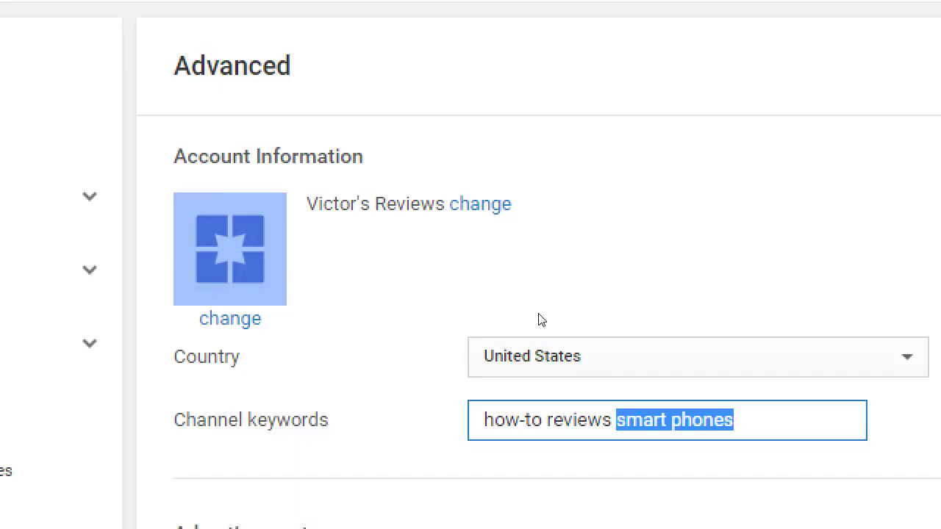
key(Left)
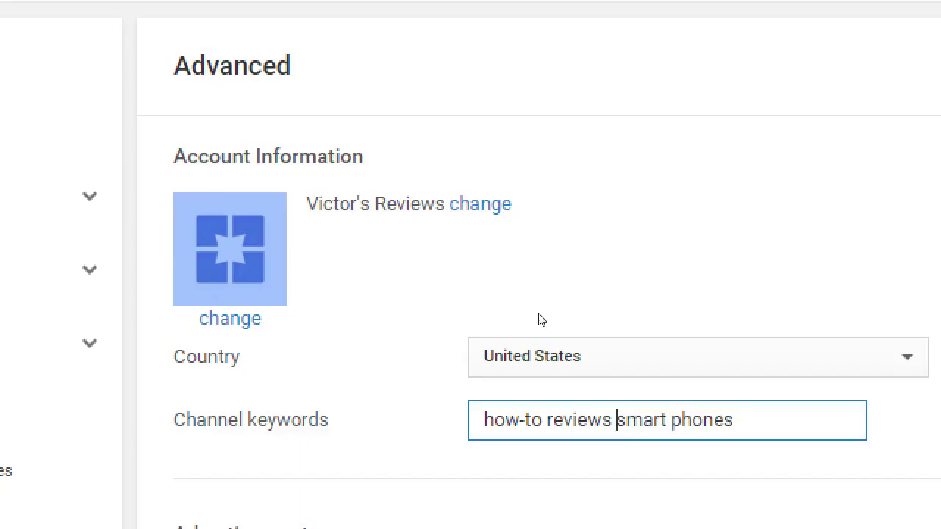
text(")
key(End)
text(")
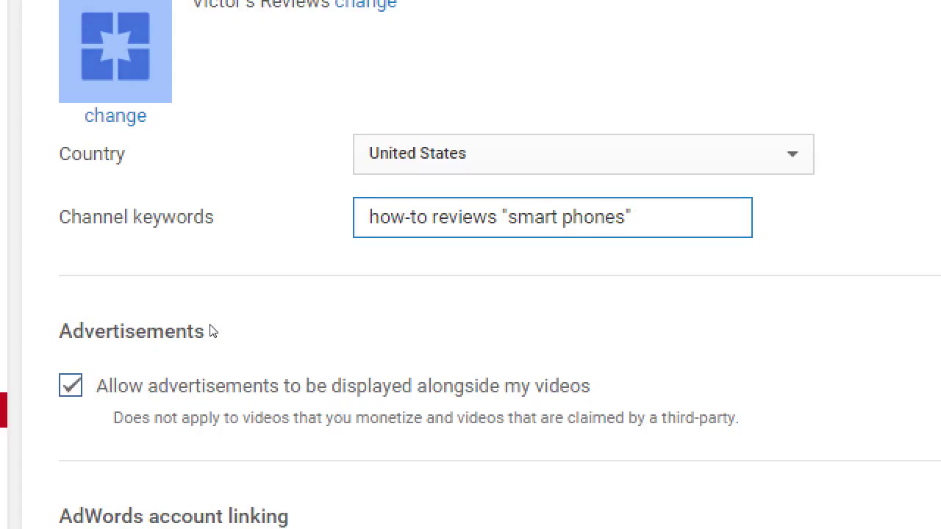
Look over the entered channel keywords and save the advanced channel settings
key(ctrl+Left)
key(ctrl+Left)
key(ctrl+Left)
key(Left)
key(Left)
key(Left)
key(Left)
key(Left)
key(Left)
key(Left)
key(Left)
key(Left)
scroll(382, 345, down, 7)
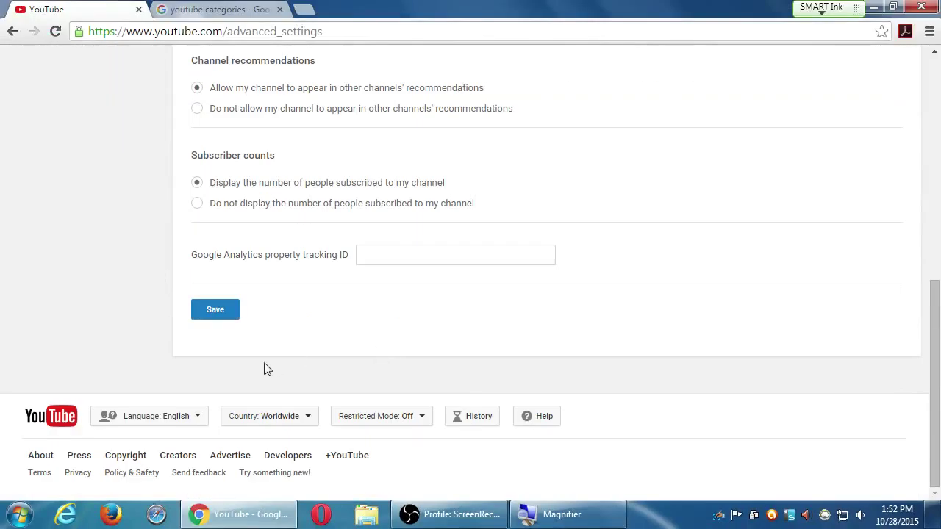
click(220, 319)
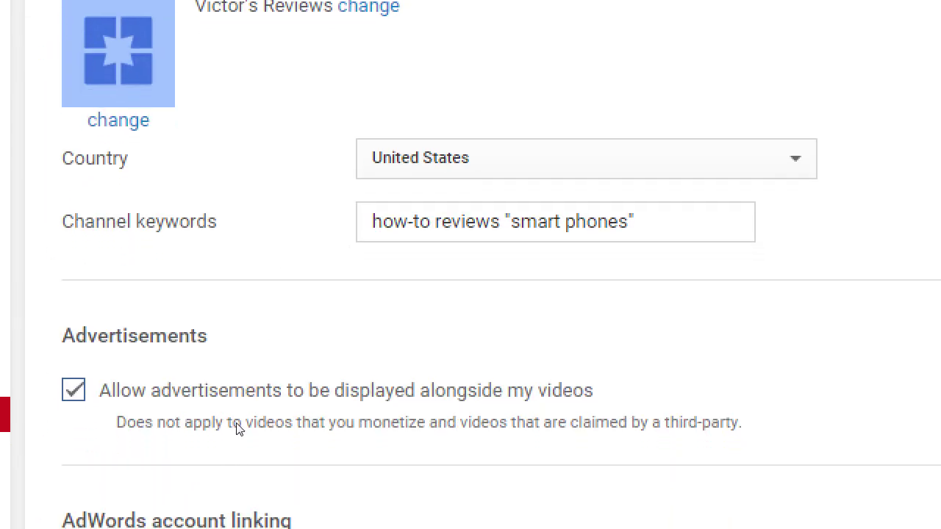
Examine the Advertisements, AdWords account linking and Channel recommendations sections of the Advanced settings
drag(214, 392, 268, 389)
click(268, 379)
scroll(287, 365, down, 1)
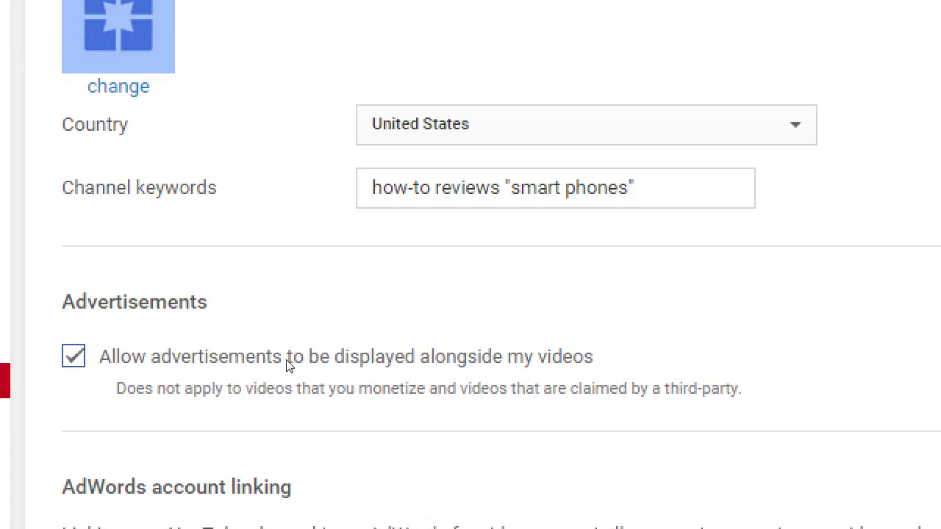
scroll(283, 379, down, 1)
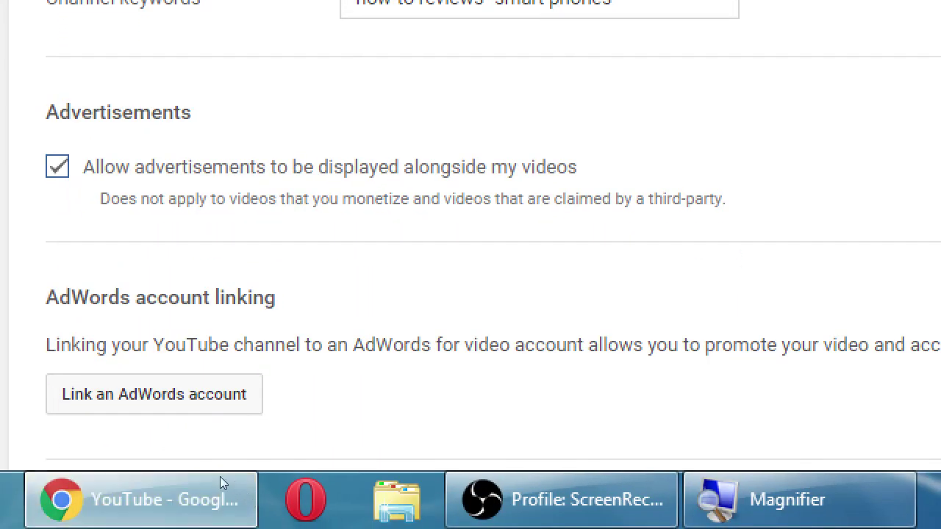
drag(158, 405, 228, 411)
click(254, 402)
scroll(294, 431, up, 1)
scroll(233, 433, down, 1)
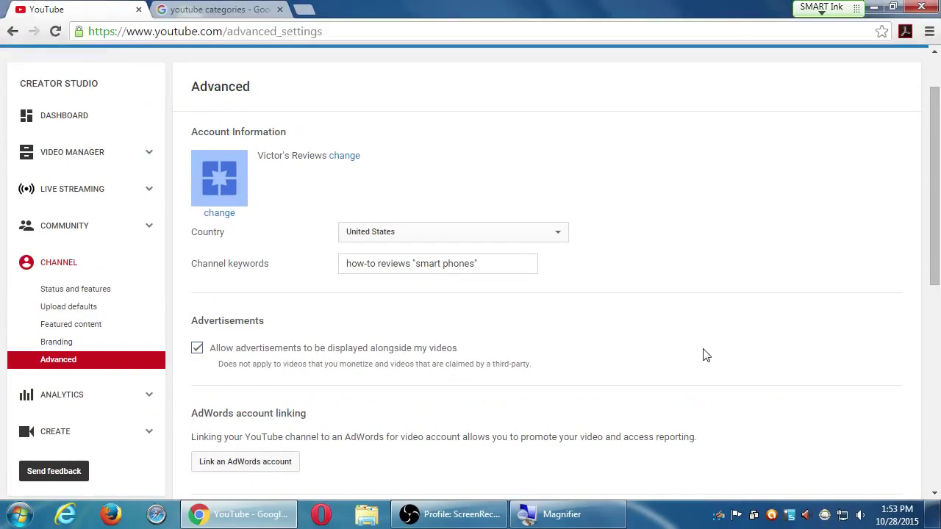
drag(937, 129, 910, 238)
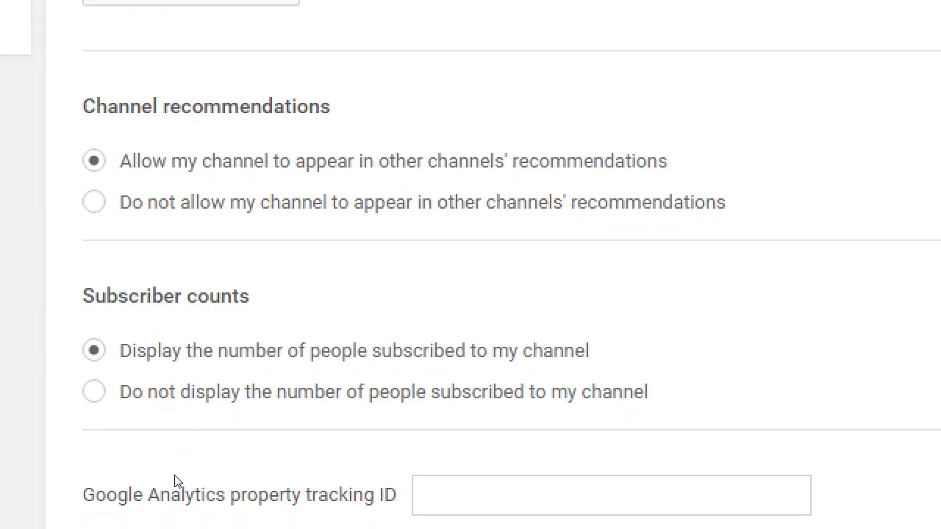
drag(228, 265, 308, 269)
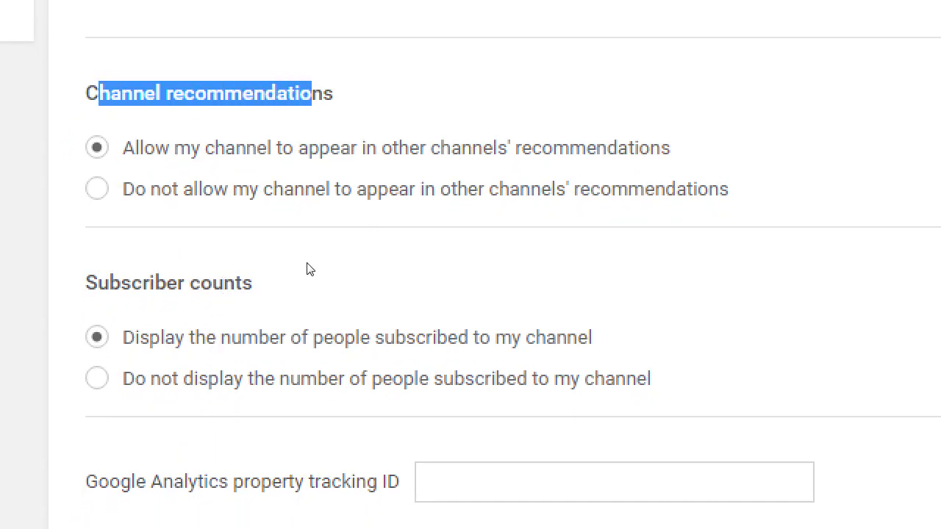
click(296, 267)
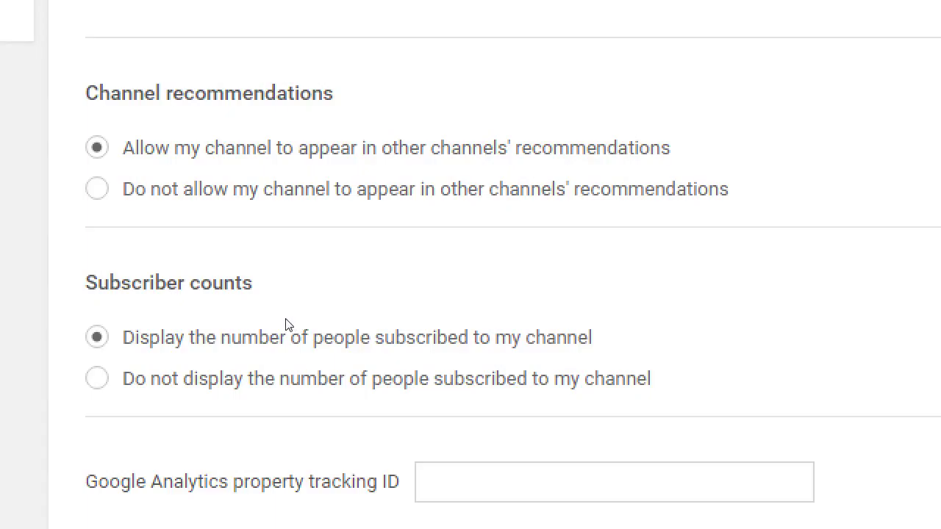
Set the subscriber counts option to "Do not display the number of people subscribed to my channel"
key(Tab)
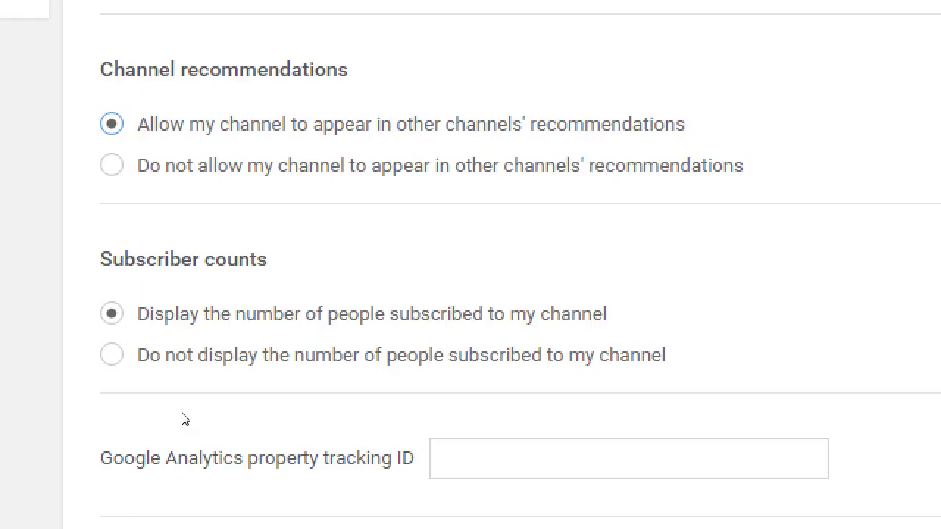
key(Tab)
key(Down)
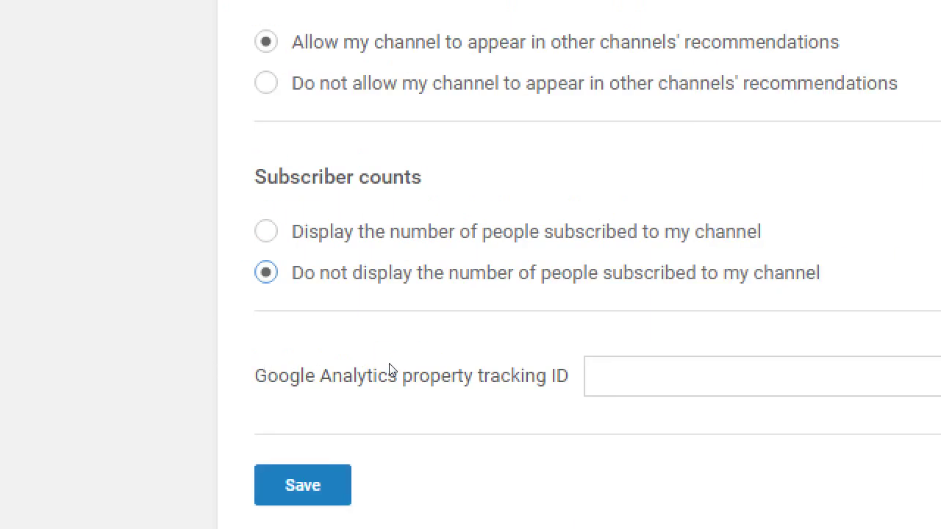
Try the prefix UA- as the Google Analytics property tracking ID, clear the field, and save the advanced settings
click(266, 372)
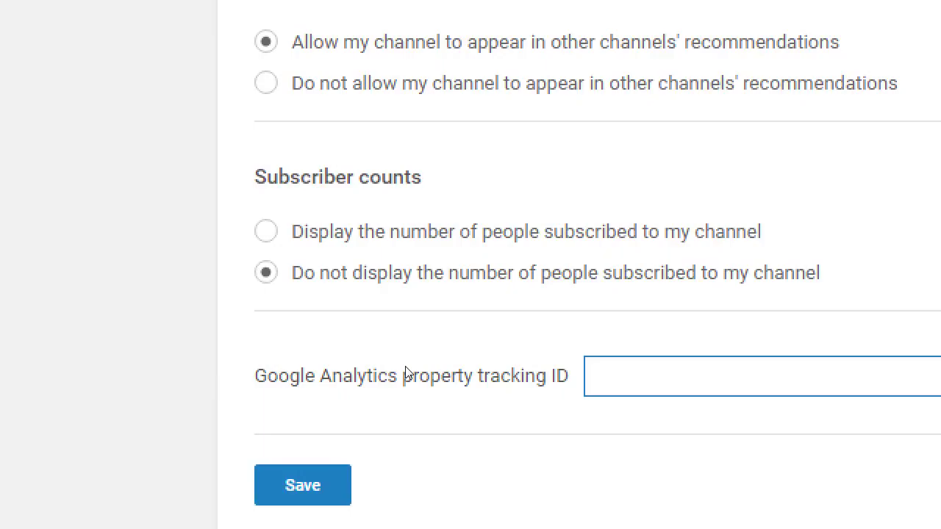
text(UA-)
key(ctrl+a)
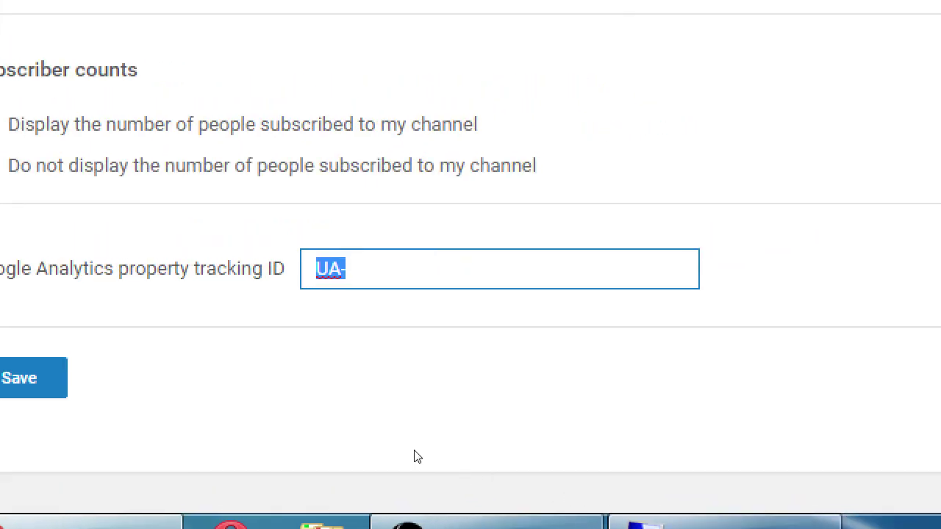
key(BackSpace)
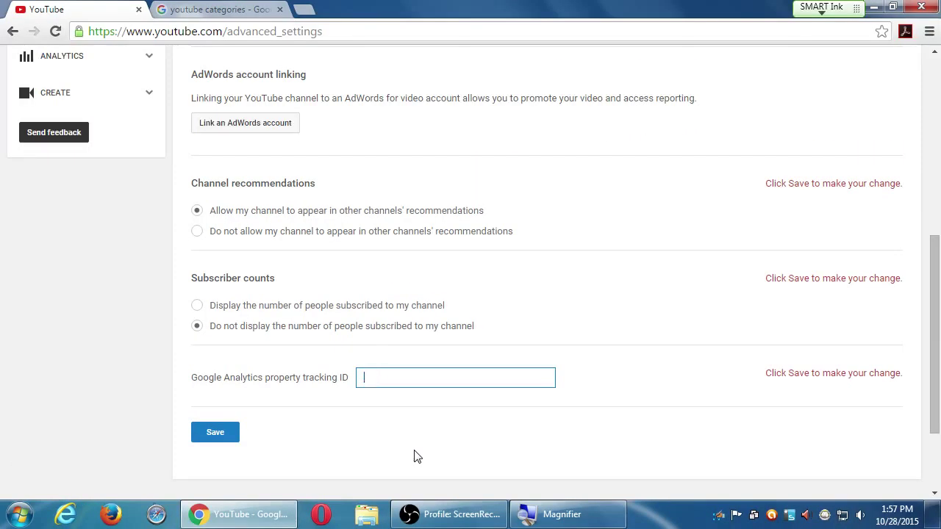
click(225, 439)
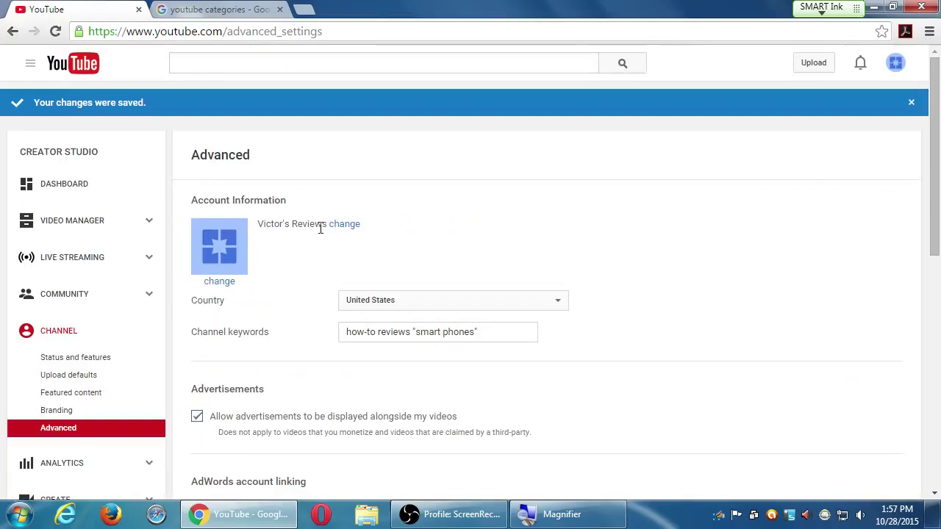
View the Edit channel name dialog for Victor's Reviews and cancel without editing the name
click(337, 227)
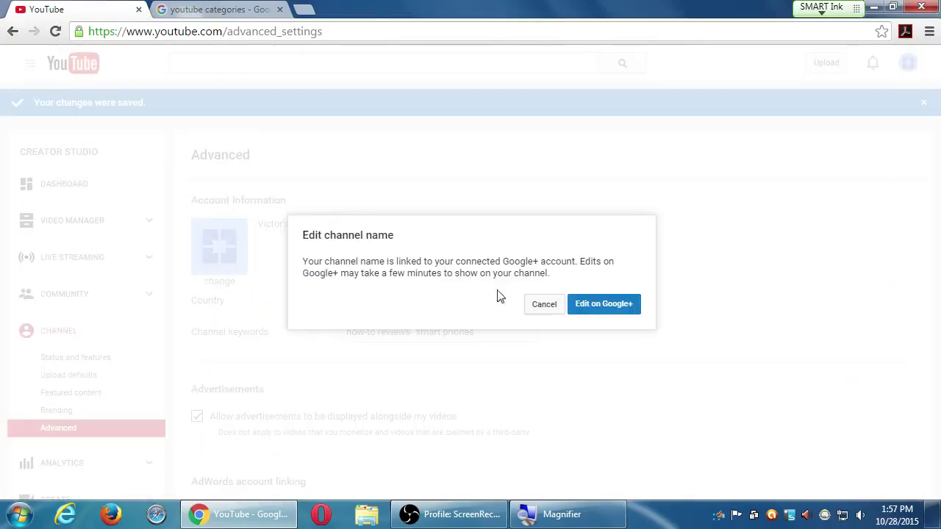
click(542, 306)
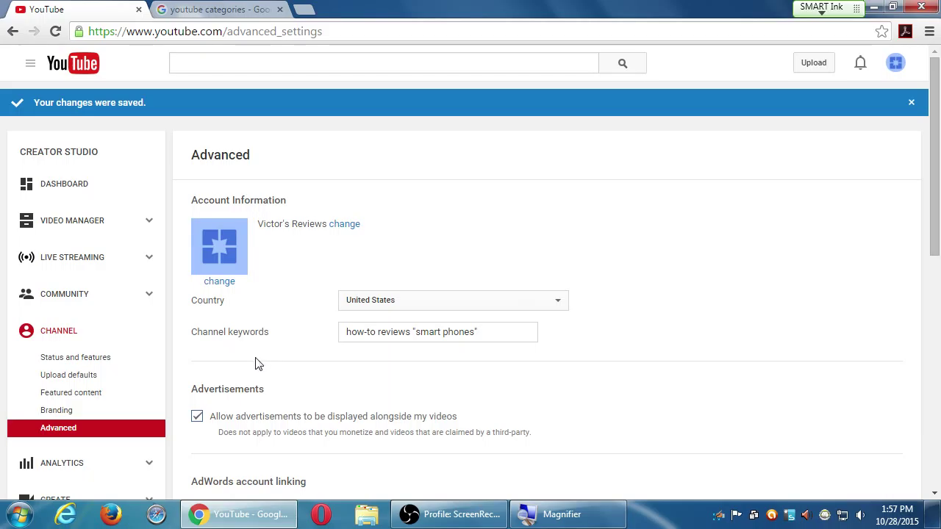
Open the channel's Status and features page to view the account status and the available features
scroll(255, 361, down, 2)
scroll(255, 360, up, 2)
scroll(271, 377, down, 1)
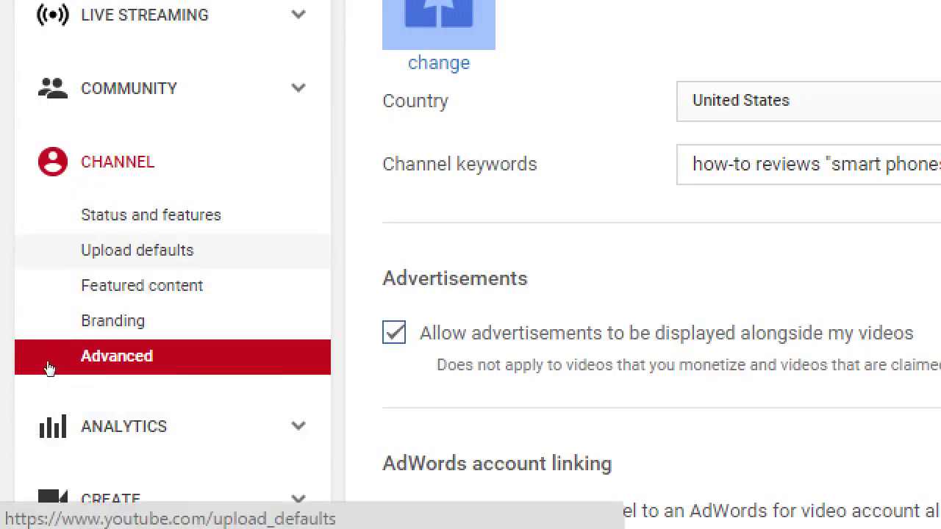
click(147, 214)
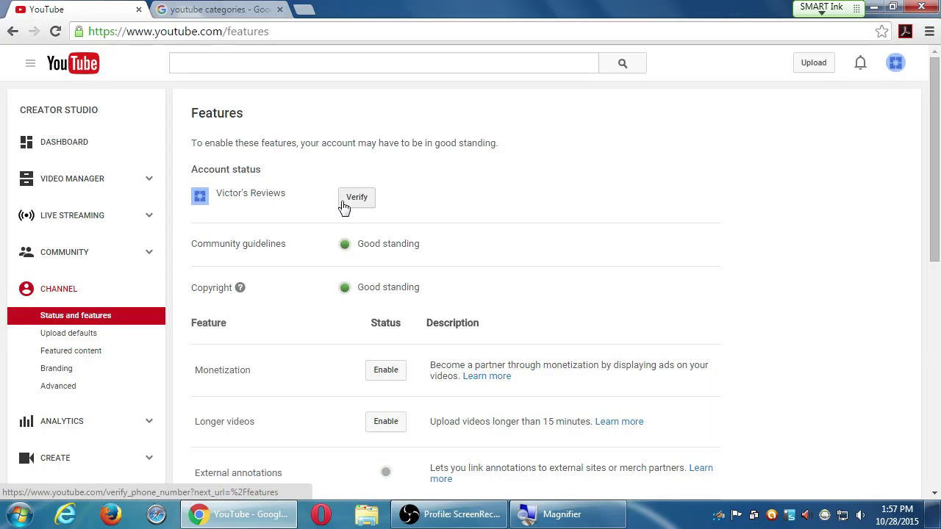
click(433, 513)
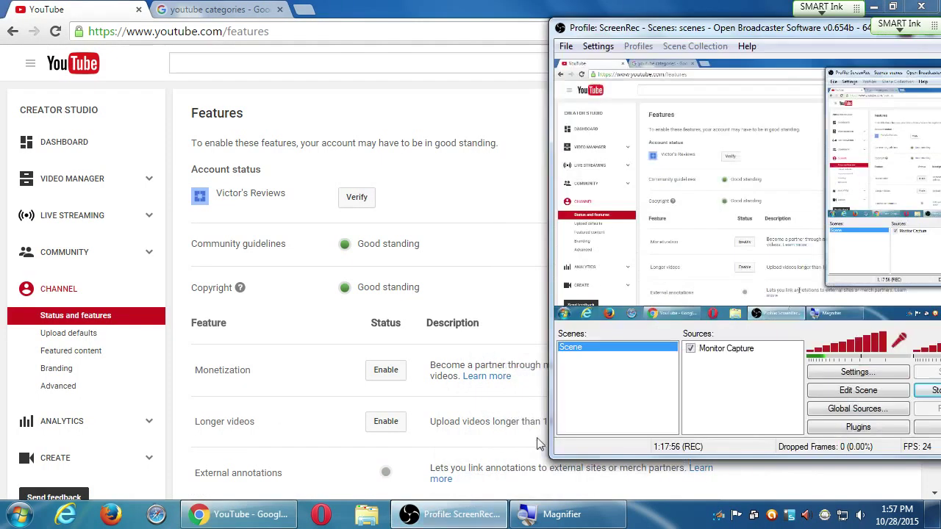